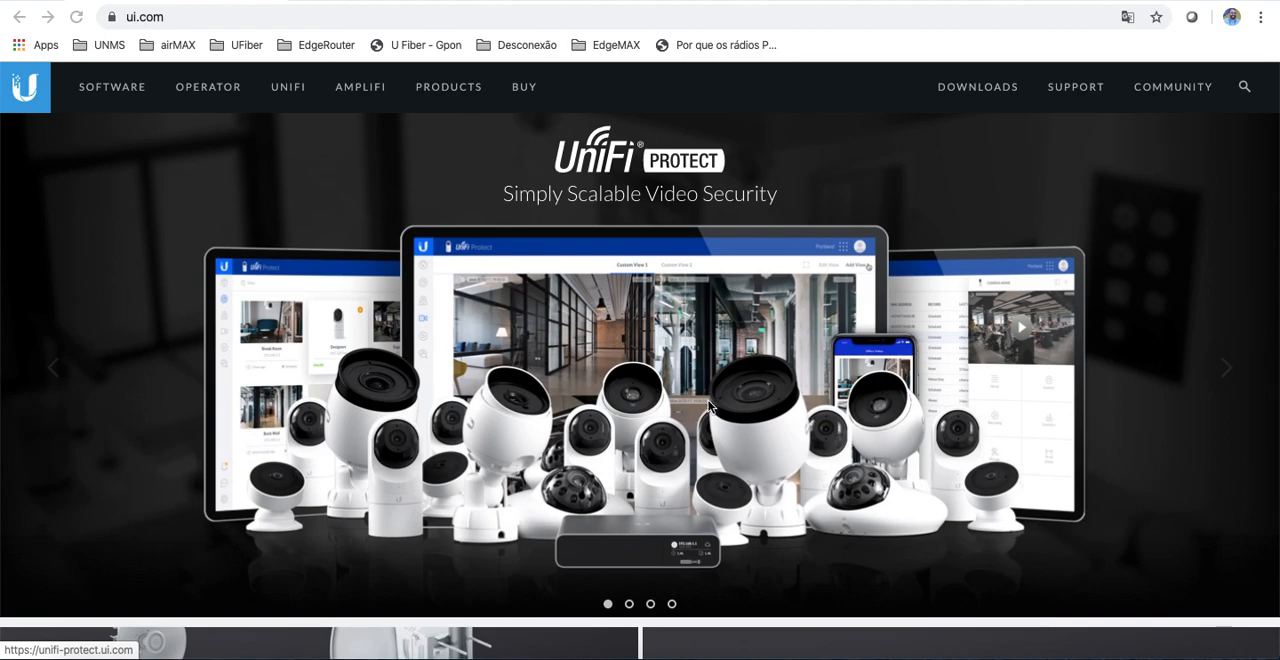
# Step: Open the airFiber 5XHD PTP presentation and advance to the "Configurações Master (AP)" slide
pyautogui.click(407, 1)
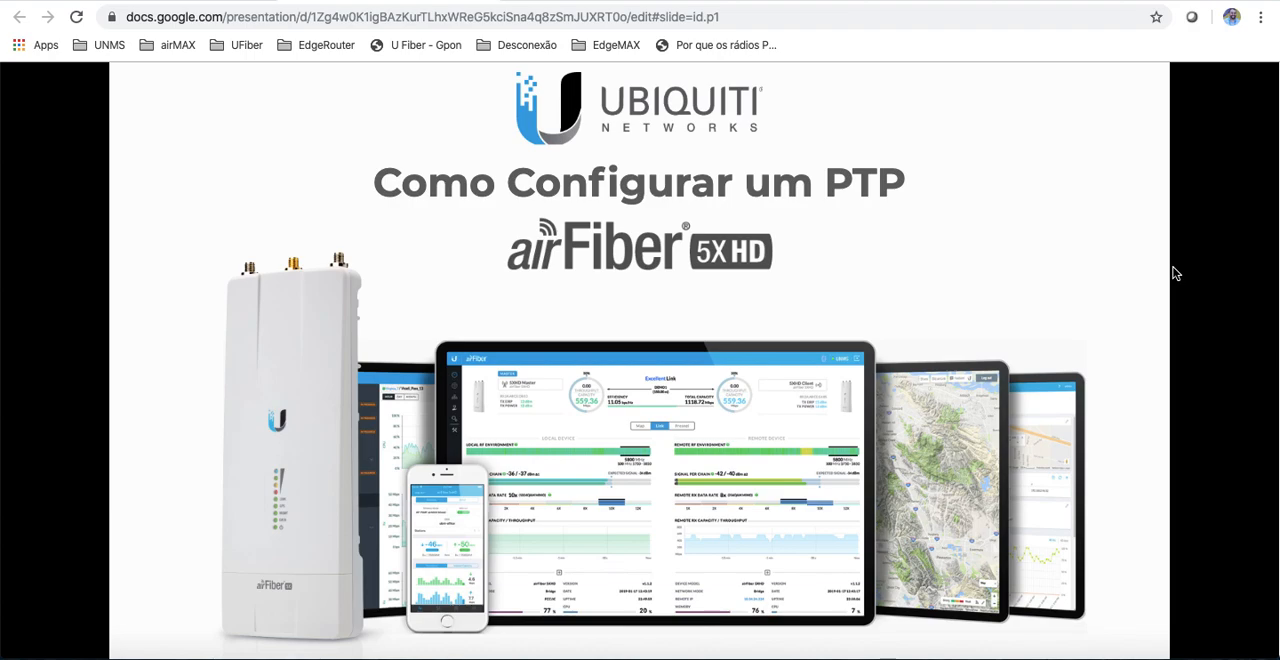
pyautogui.press('Right')
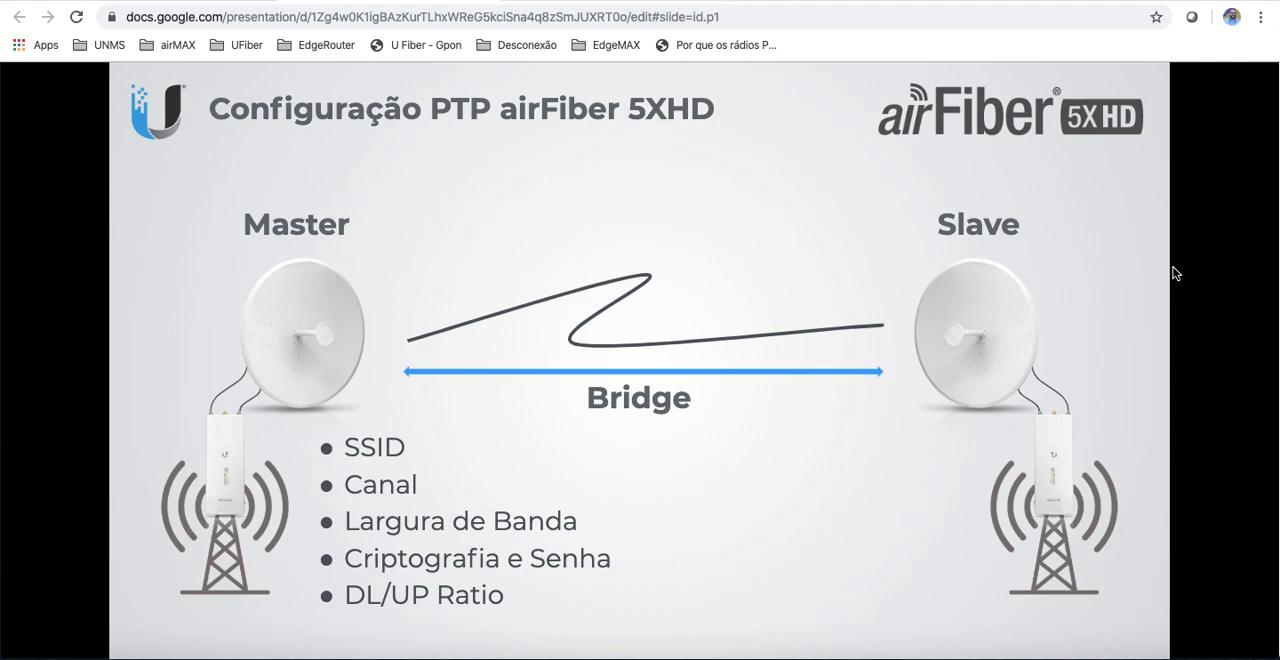
pyautogui.press('Right')
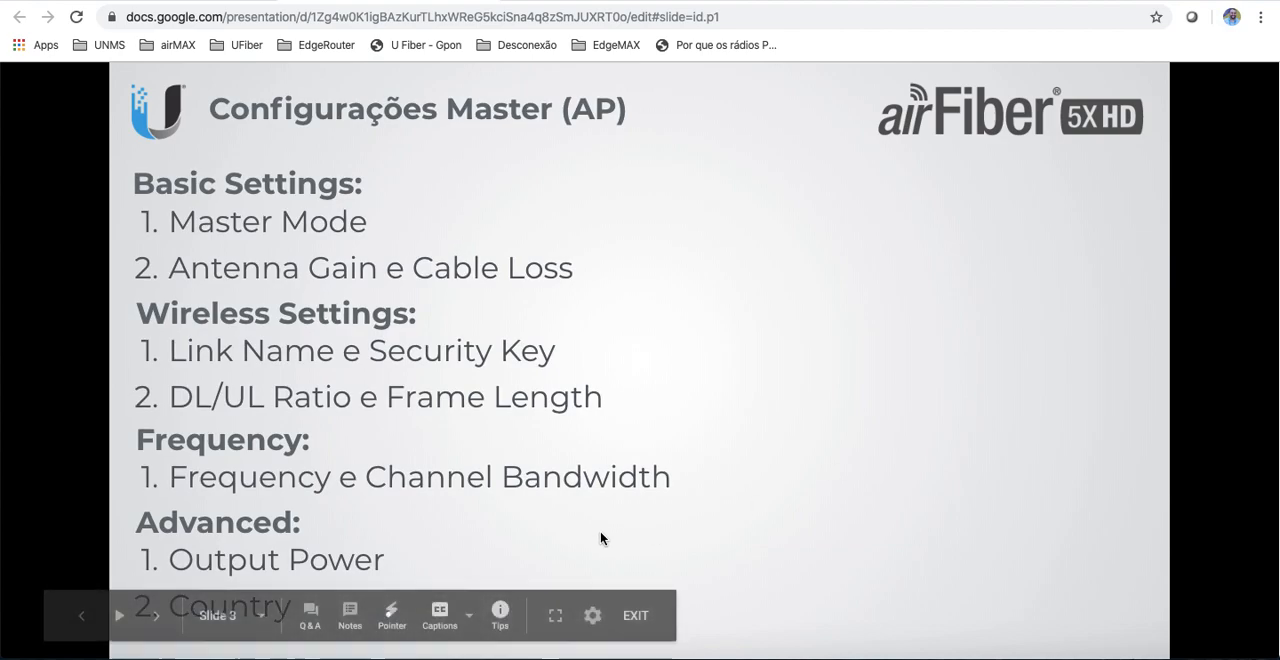
# Step: In macOS System Preferences, configure the Thunderbolt Ethernet IPv4 manually with IP address 192.168.1.10 and apply it
pyautogui.click(318, 655)
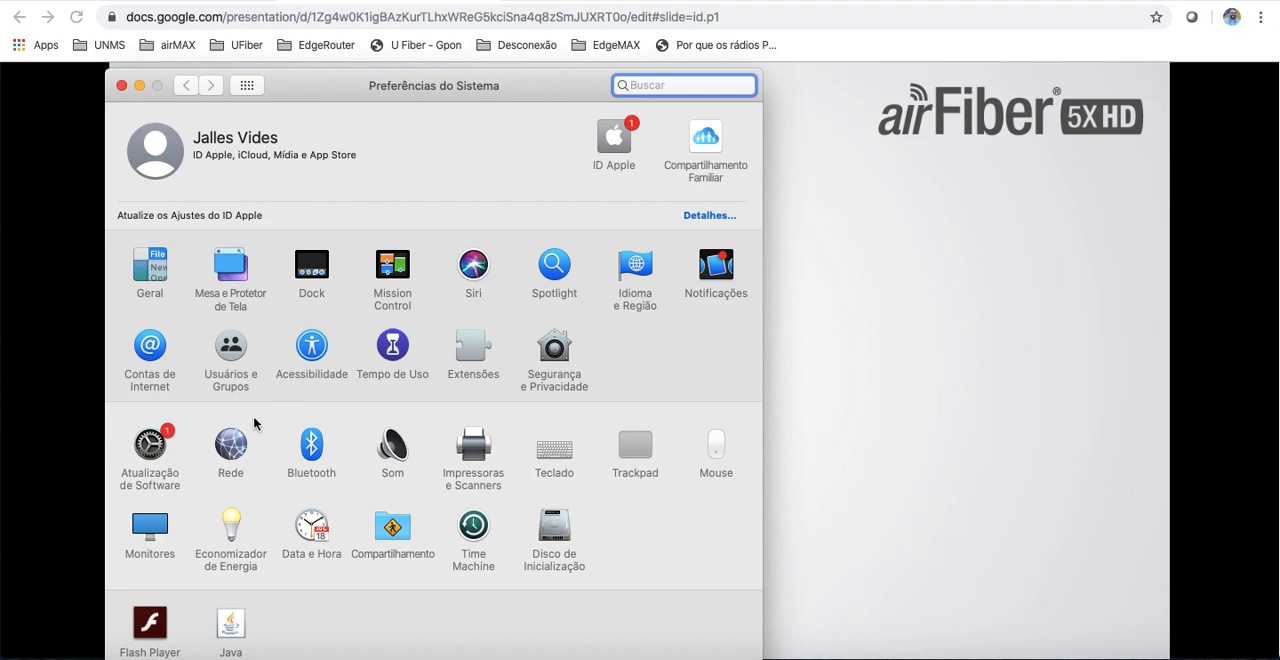
pyautogui.click(232, 442)
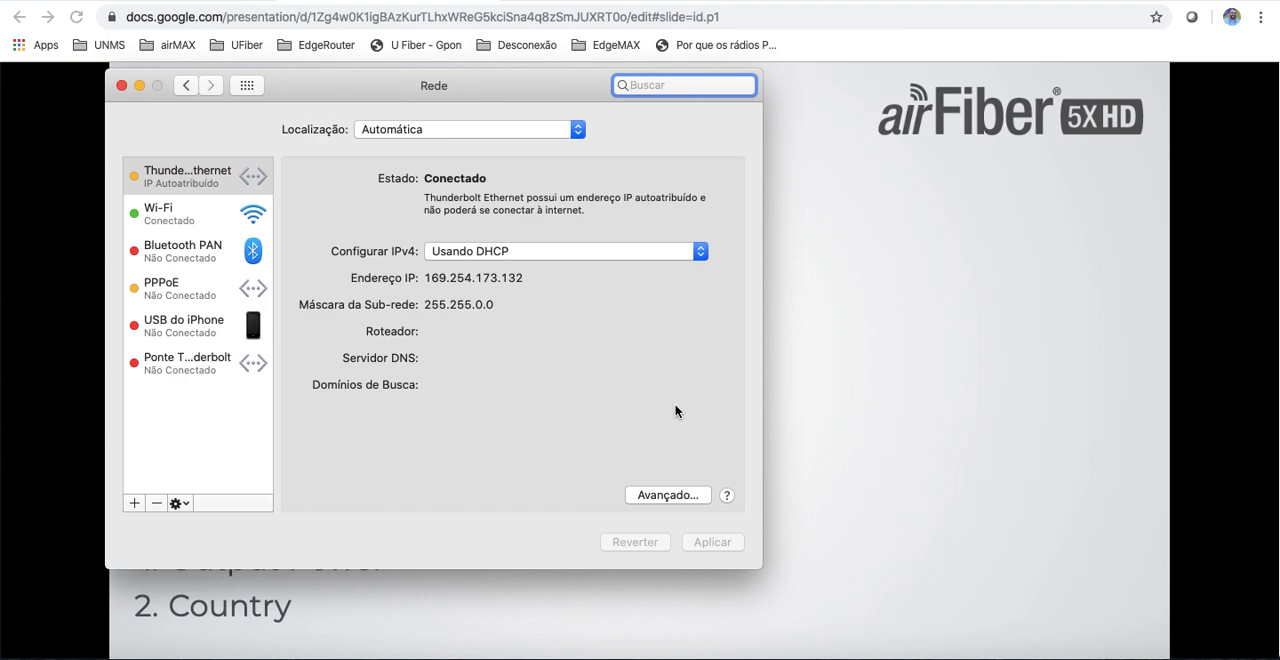
pyautogui.click(594, 260)
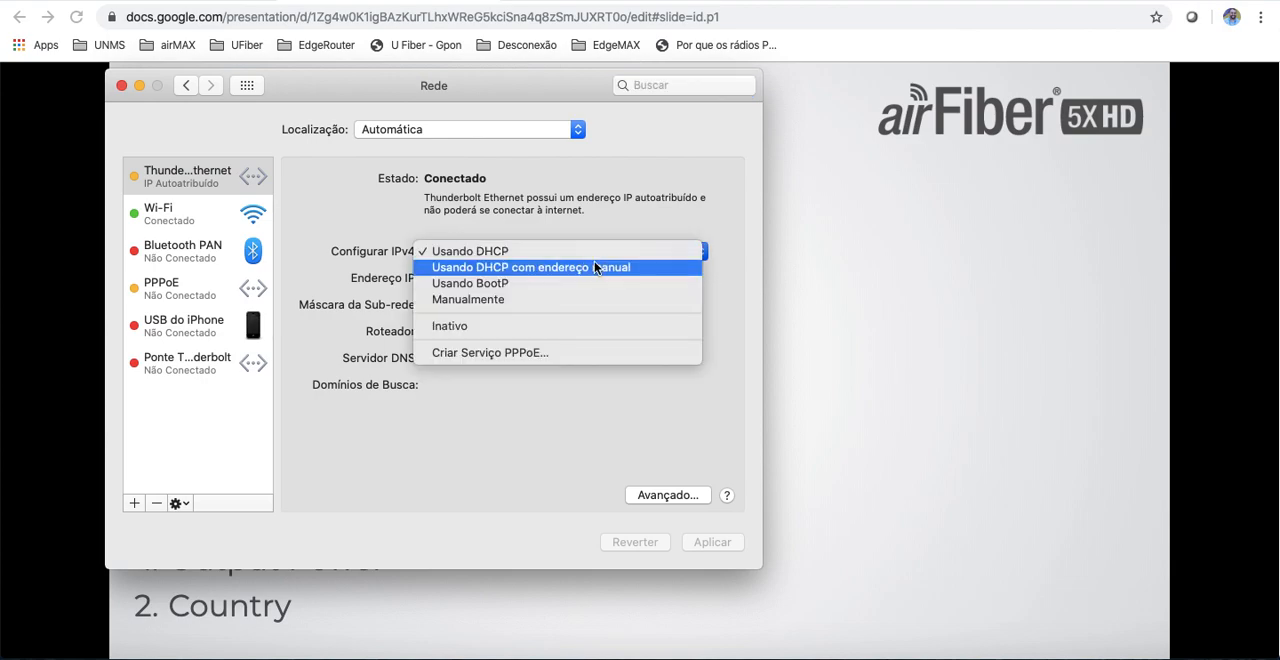
pyautogui.click(523, 298)
pyautogui.write('192.1681')
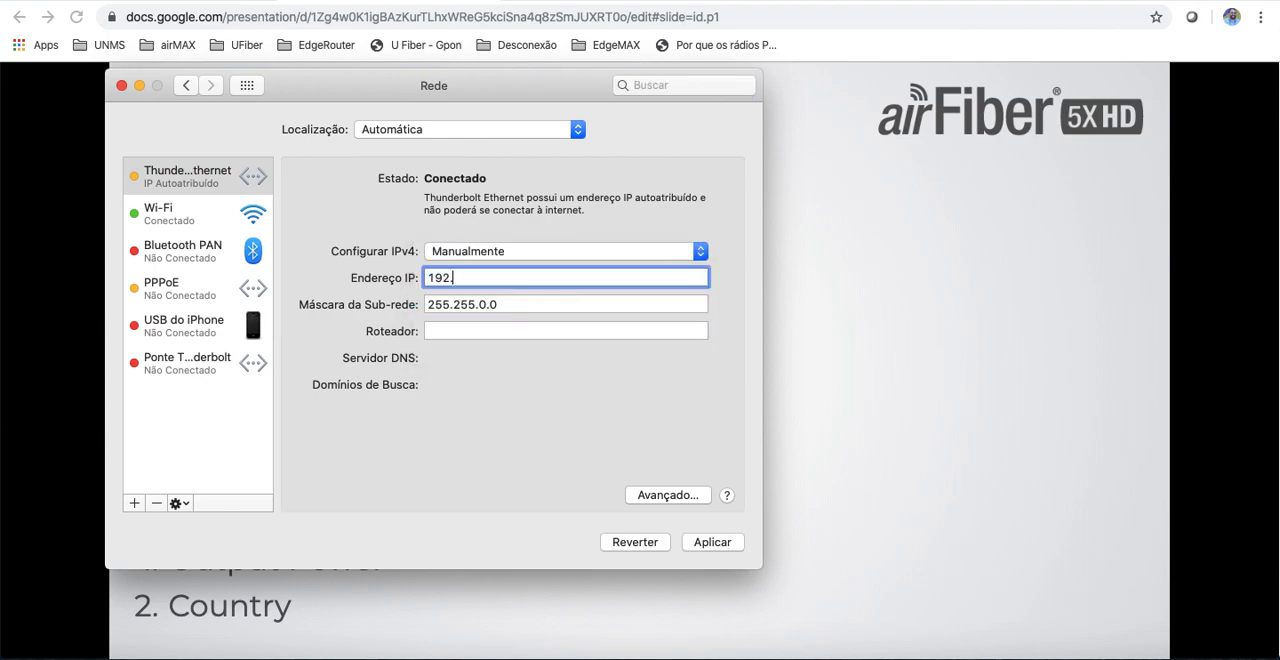
pyautogui.press('BackSpace')
pyautogui.write('.1.10')
pyautogui.click(713, 542)
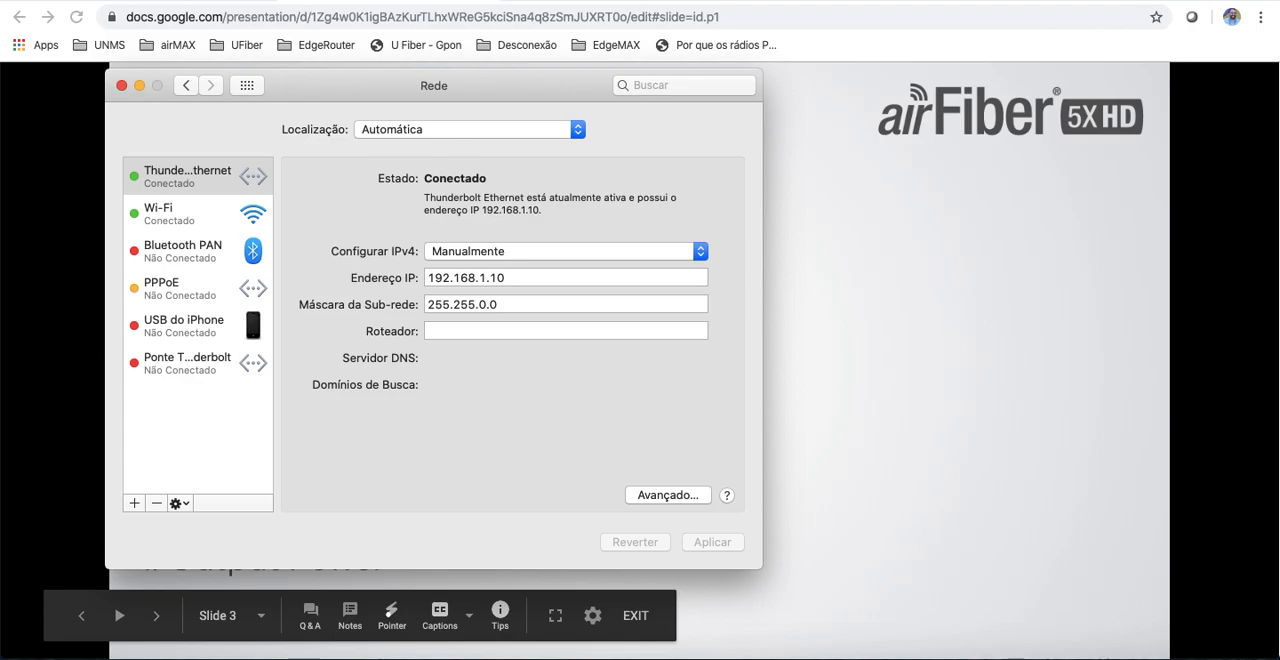
# Step: In a new Chrome tab, load the radio's web interface at 192.168.1.20
pyautogui.click(727, 1)
pyautogui.write('192.168.40.1')
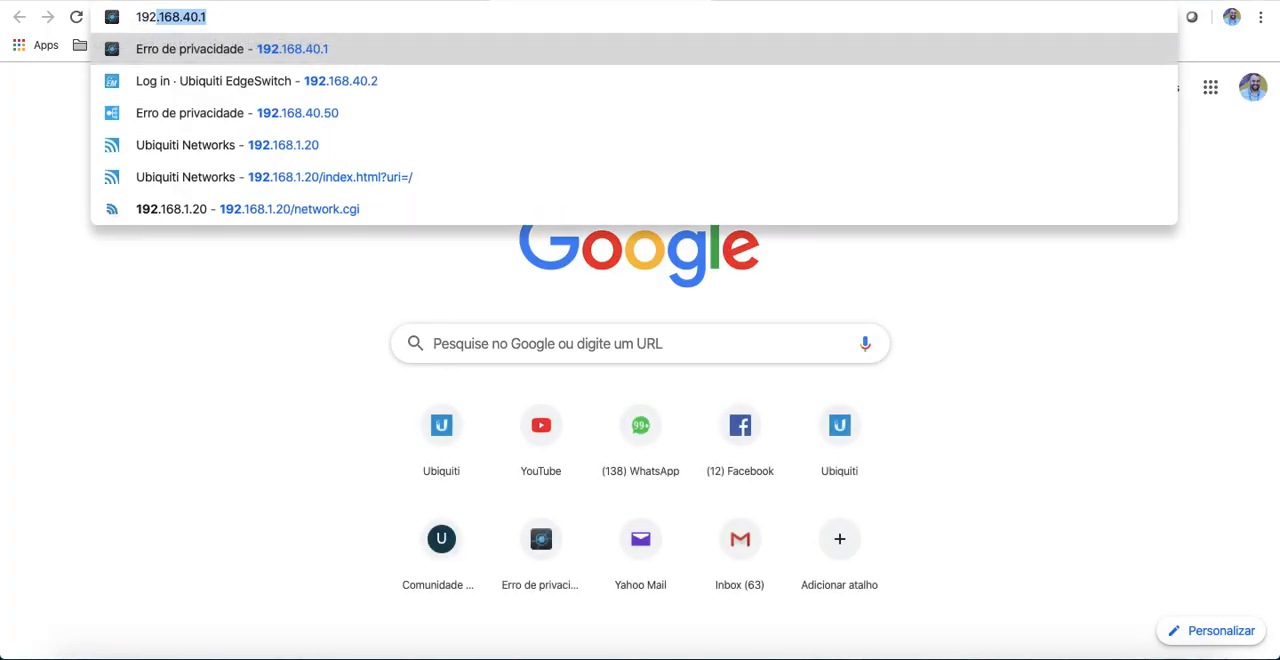
pyautogui.press('BackSpace')
pyautogui.press('BackSpace')
pyautogui.press('BackSpace')
pyautogui.press('BackSpace')
pyautogui.write('1.20')
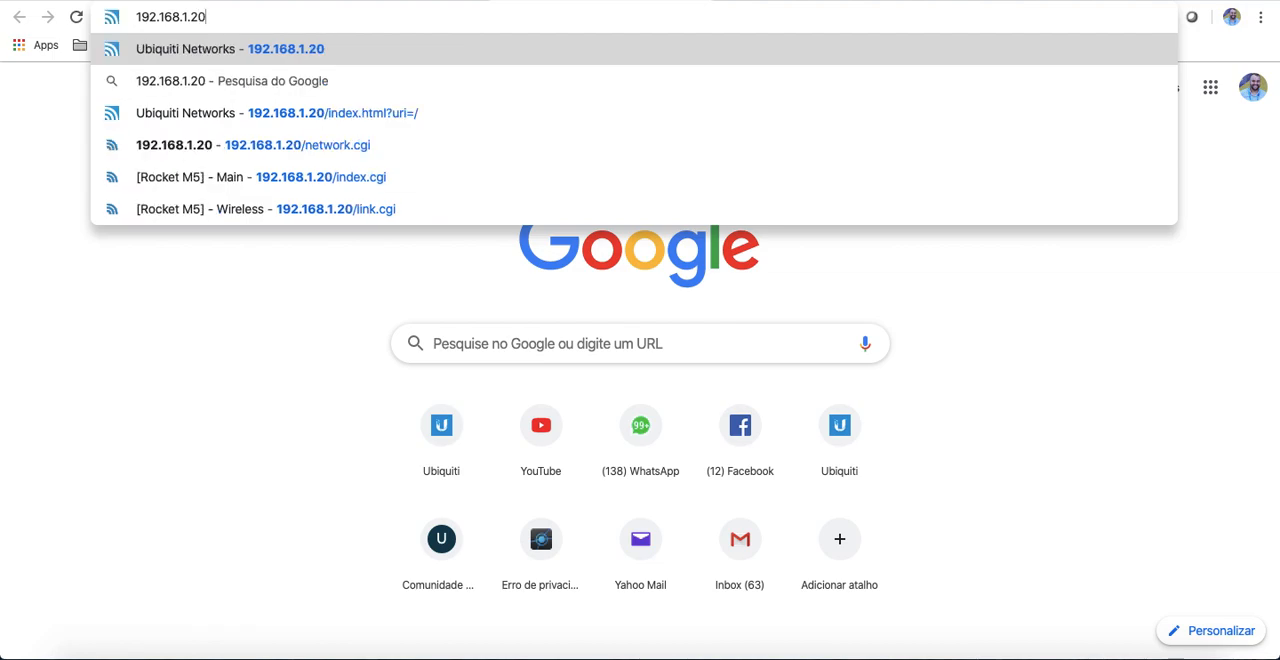
pyautogui.press('Return')
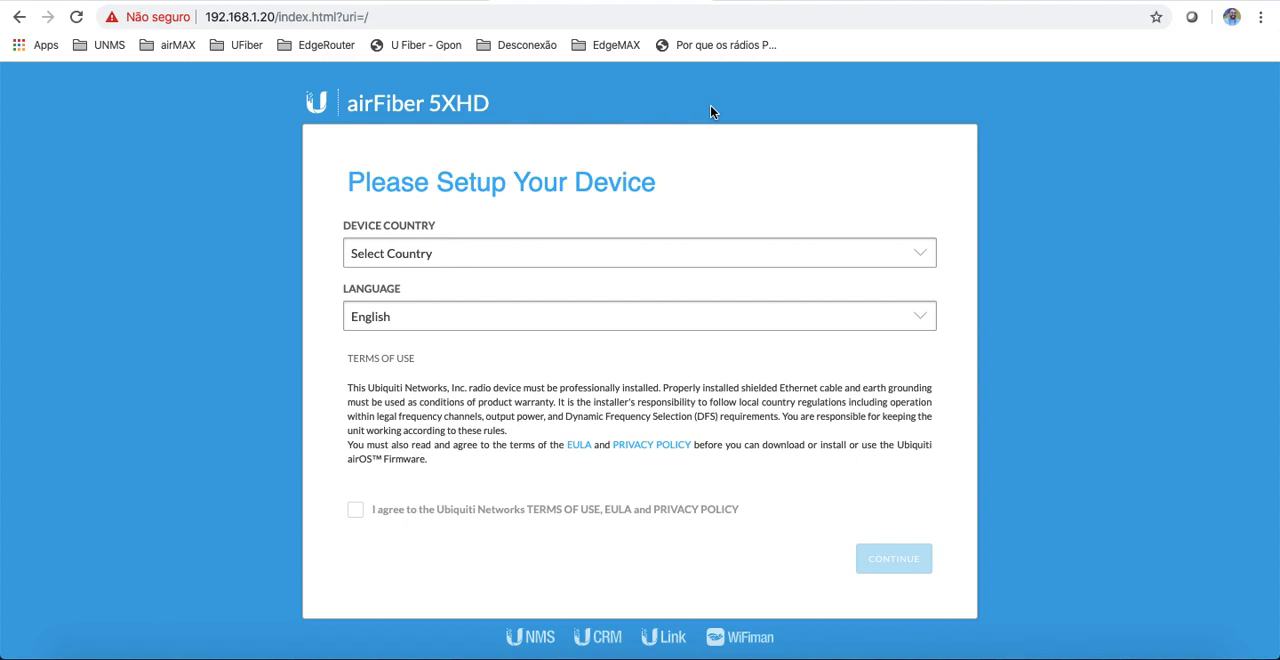
# Step: Set the device country to Brazil on the radio's setup page
pyautogui.click(523, 262)
pyautogui.scroll(-3, 480, 436)
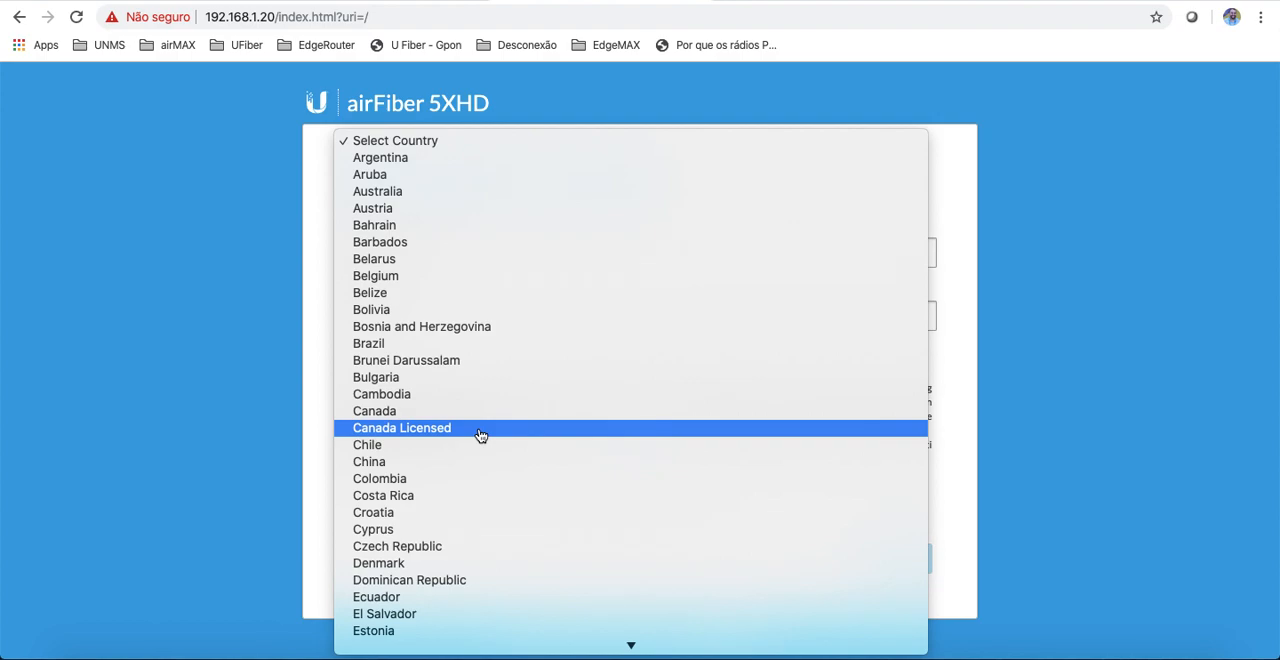
pyautogui.scroll(-5, 480, 436)
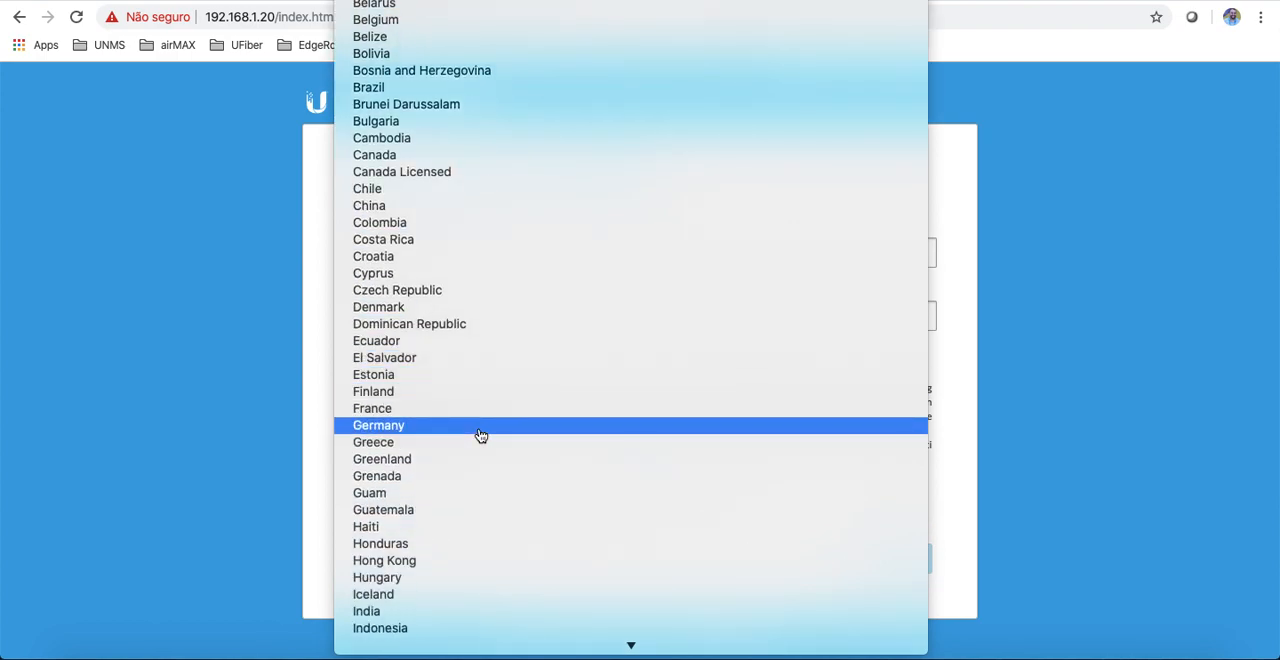
pyautogui.scroll(-8, 480, 436)
pyautogui.scroll(-5, 475, 503)
pyautogui.scroll(4, 475, 503)
pyautogui.scroll(4, 475, 503)
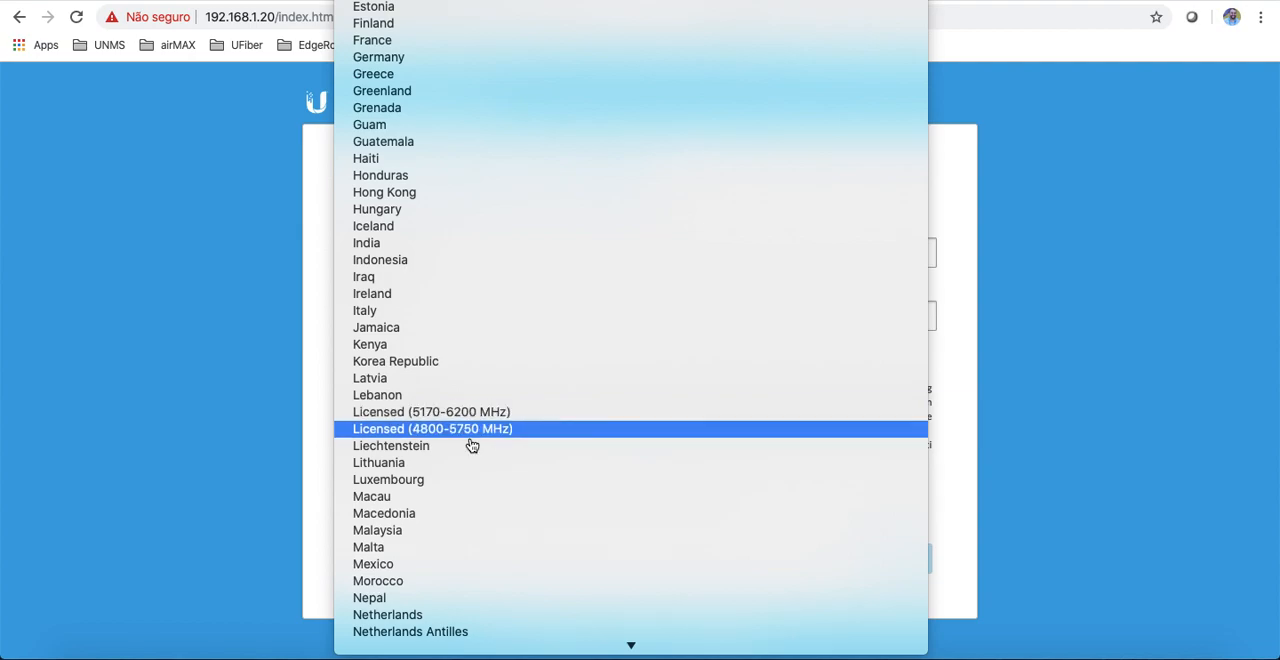
pyautogui.scroll(8, 470, 440)
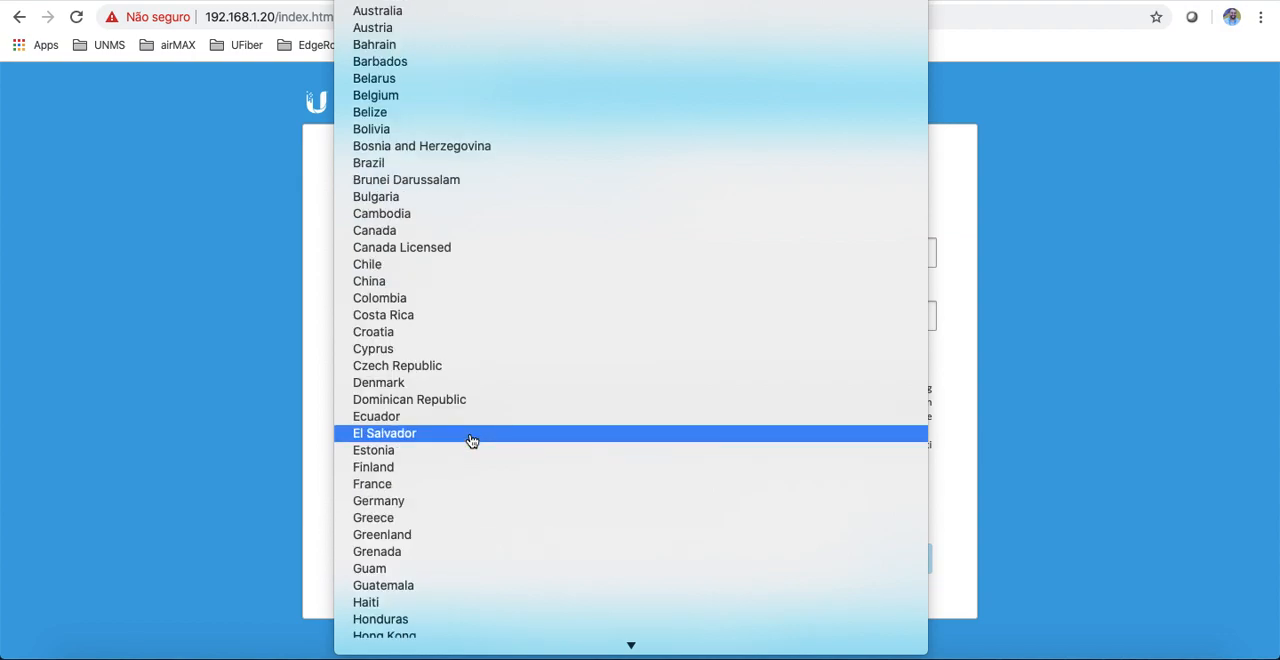
pyautogui.click(385, 168)
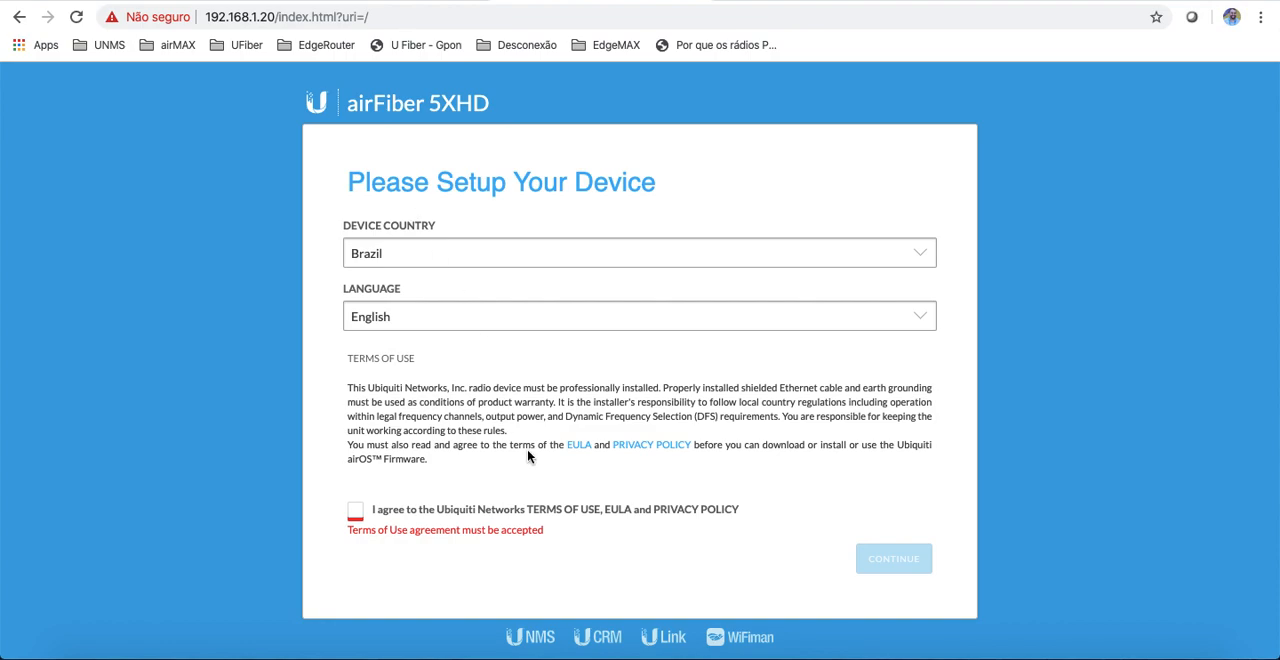
# Step: Agree to the Ubiquiti terms of use, EULA and privacy policy, and continue to the dashboard
pyautogui.click(357, 513)
pyautogui.click(357, 513)
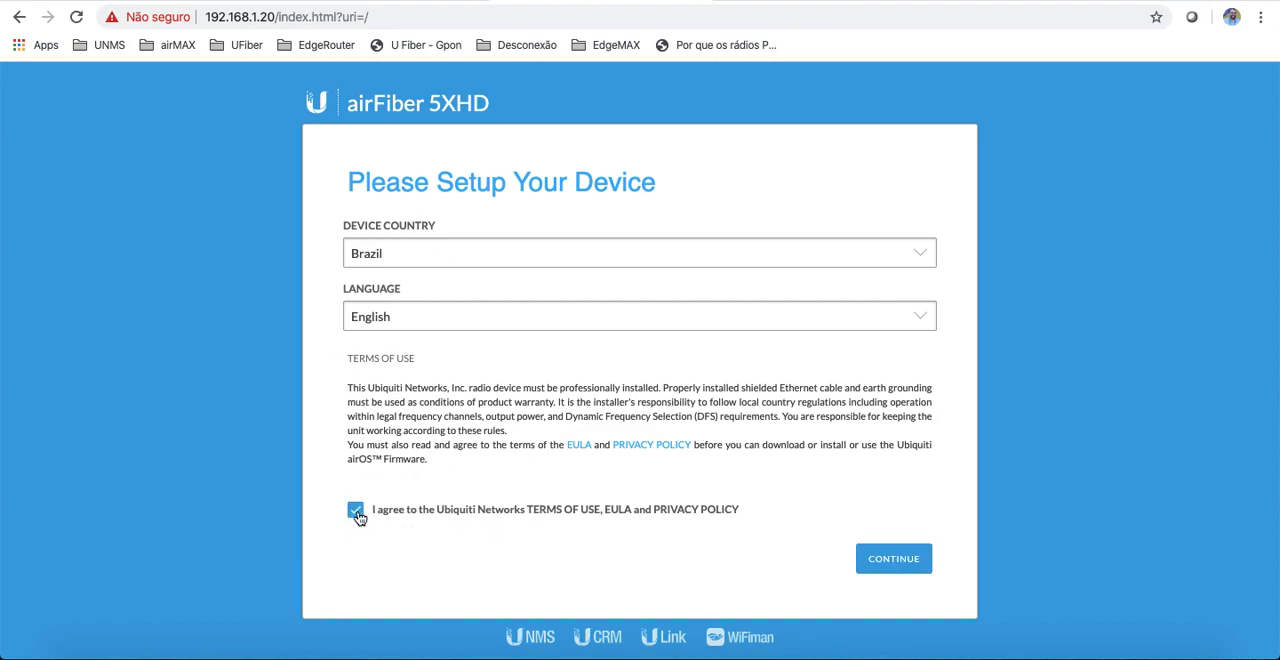
pyautogui.click(894, 563)
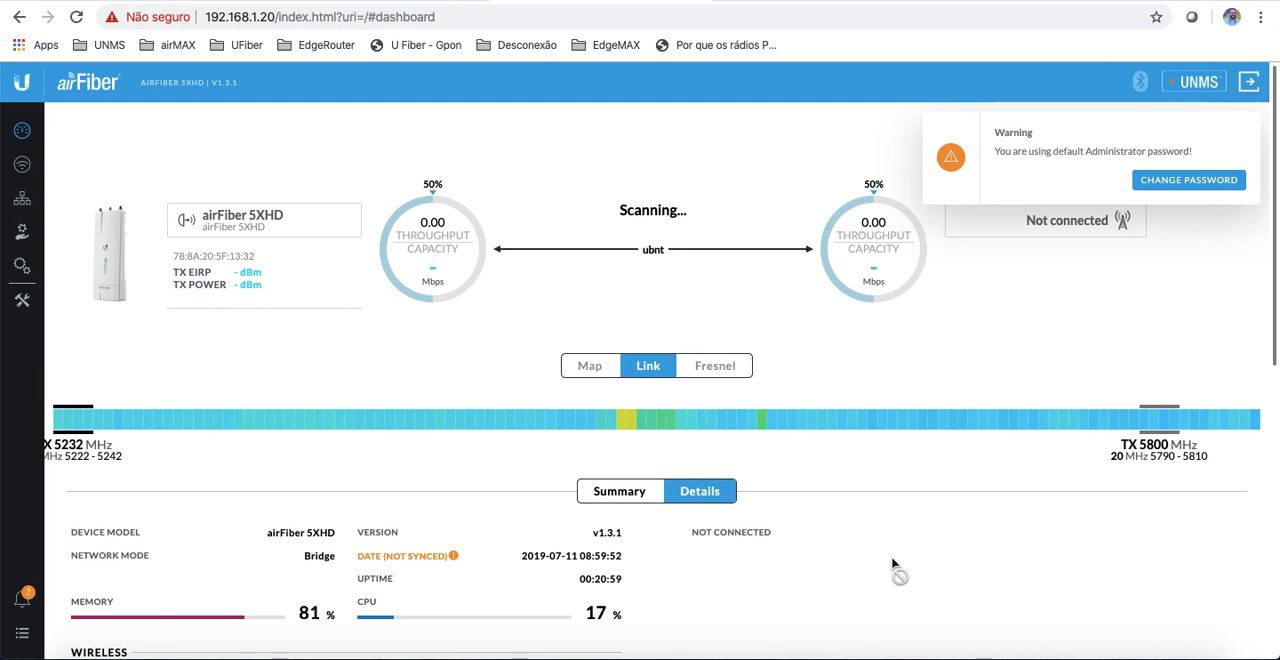
# Step: Consult the Master (AP) settings slide and open the radio's Wireless settings page
pyautogui.moveTo(220, 419)
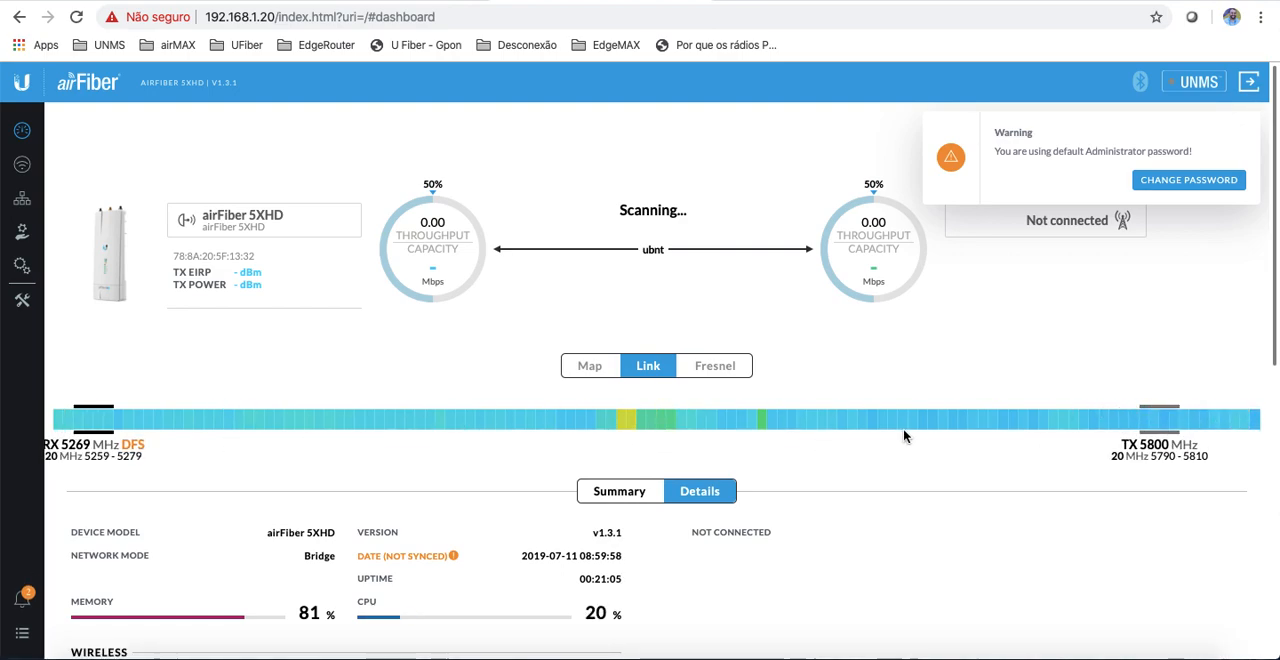
pyautogui.moveTo(339, 427)
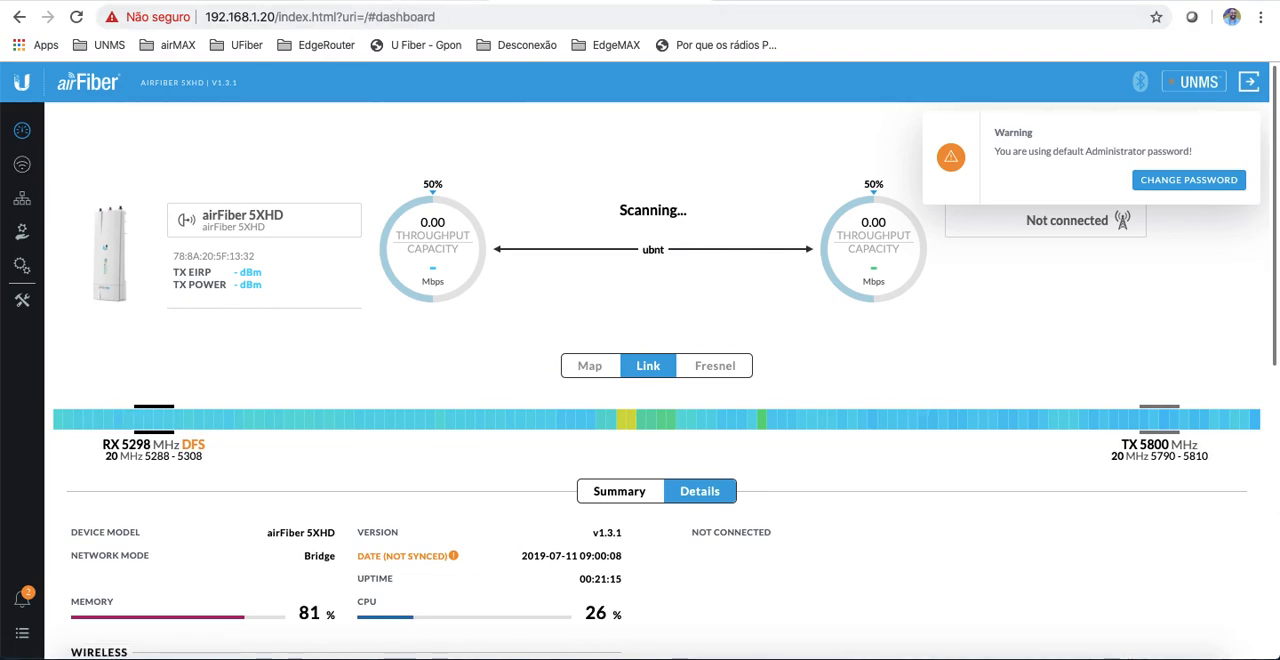
pyautogui.hotkey('ctrl', 'Tab')
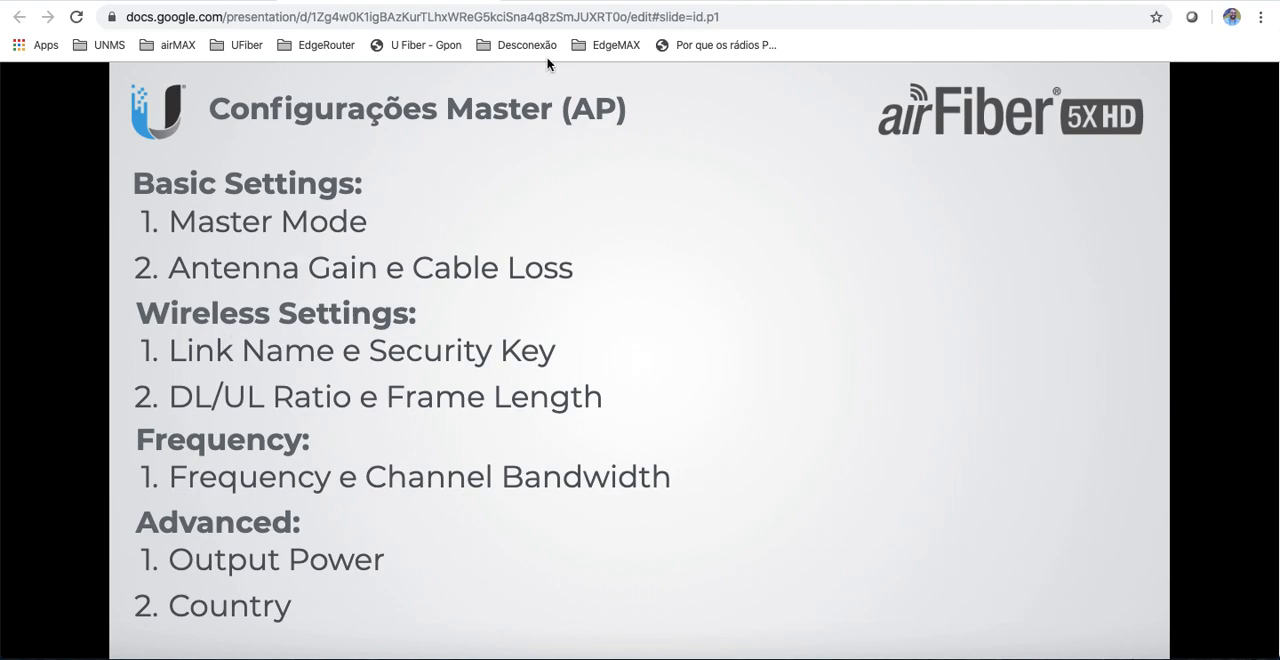
pyautogui.click(573, 1)
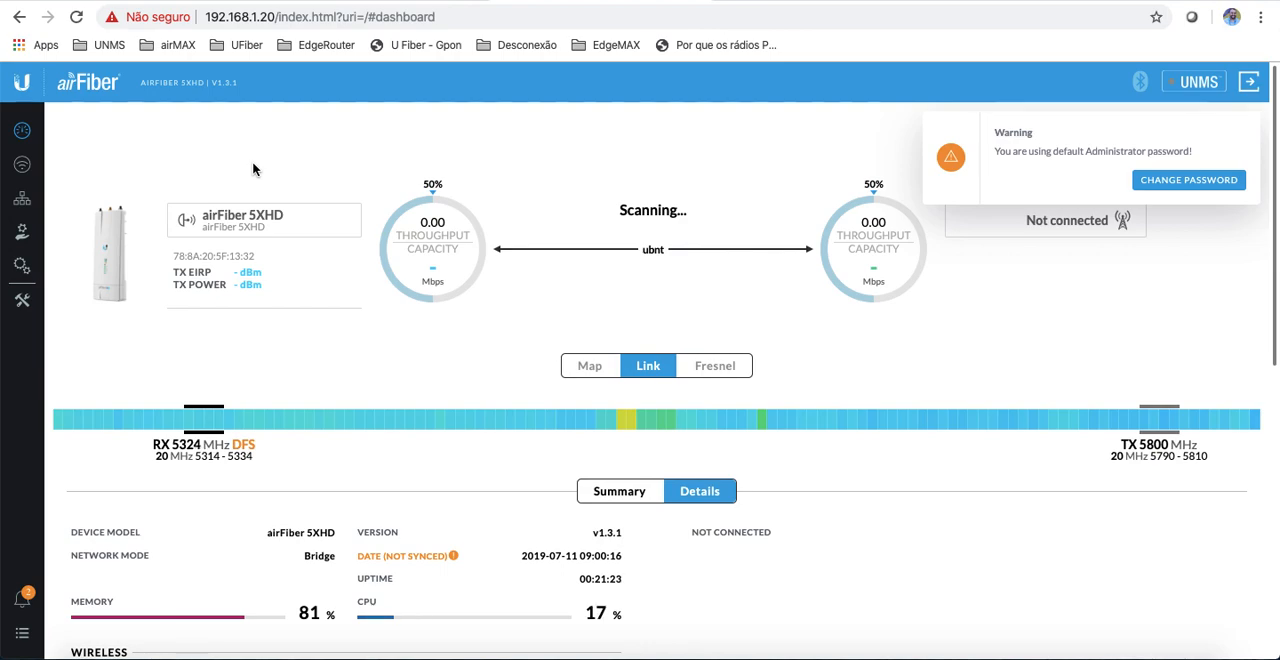
pyautogui.click(22, 165)
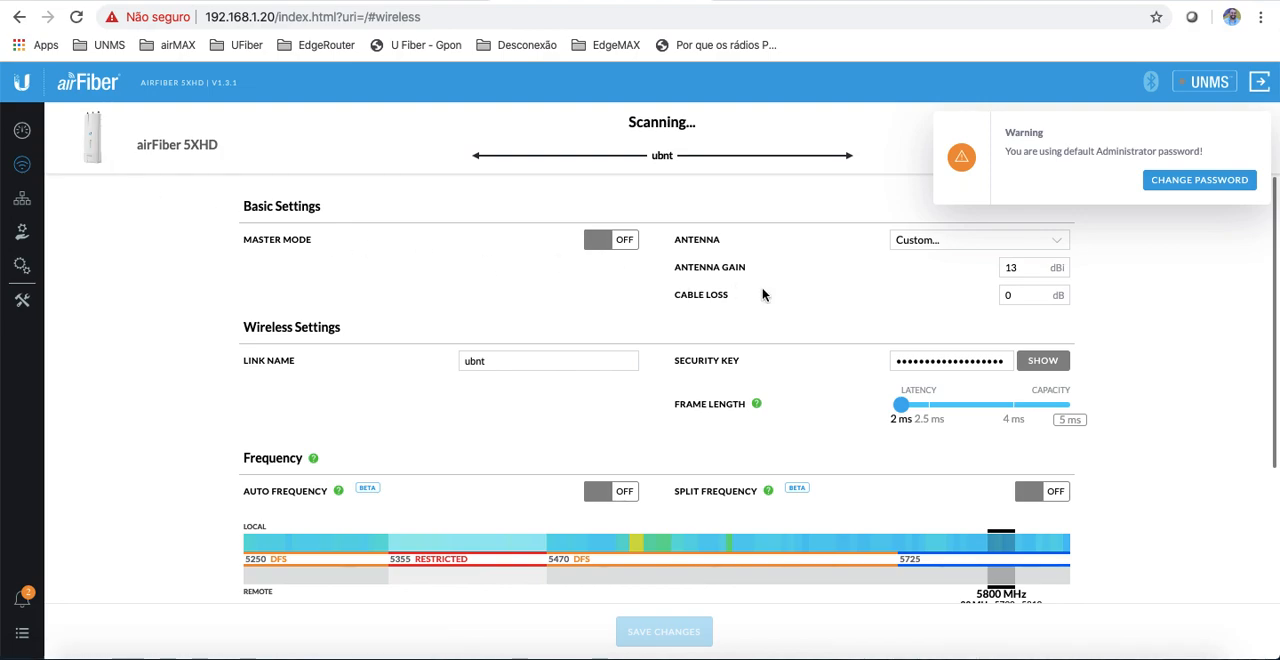
# Step: Review the Master/Slave link diagram and Master settings slides, and enable Master Mode on the radio
pyautogui.click(361, 1)
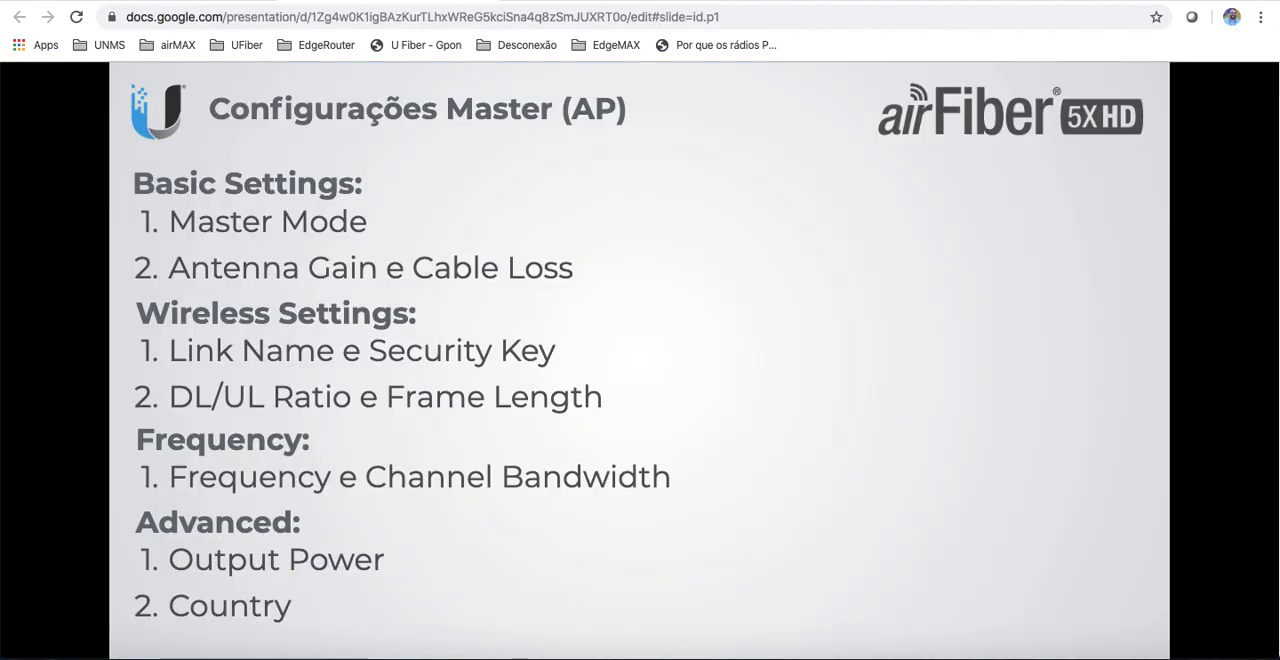
pyautogui.press('Left')
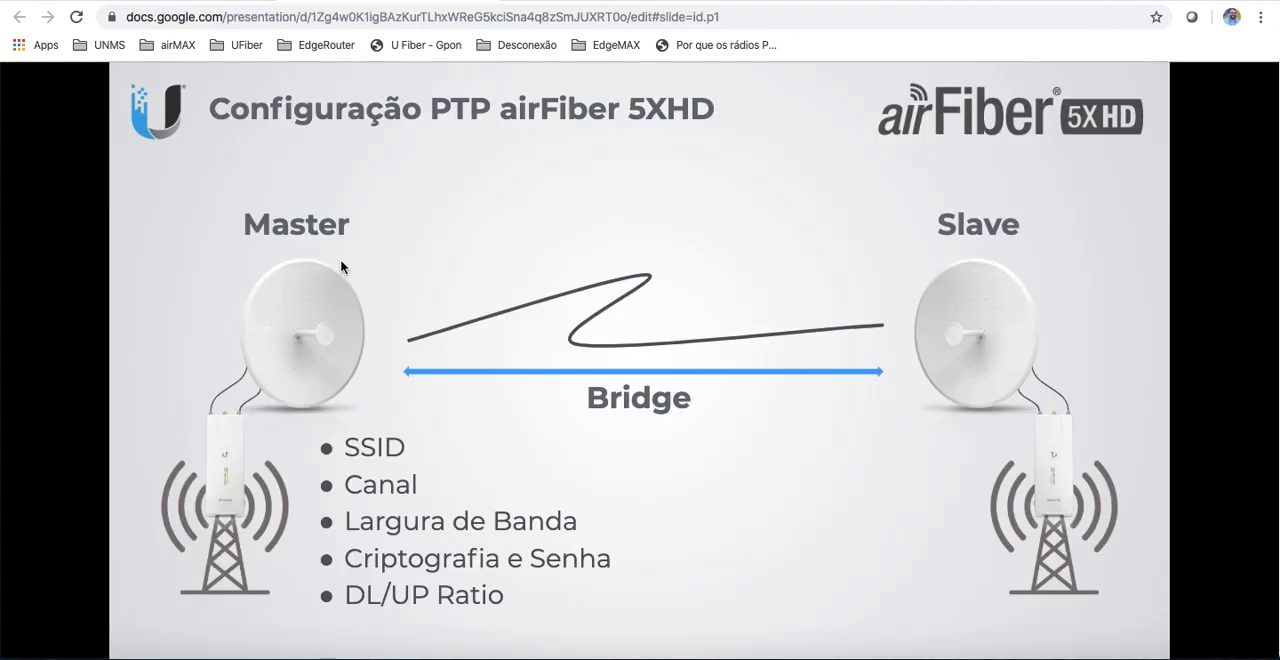
pyautogui.press('Right')
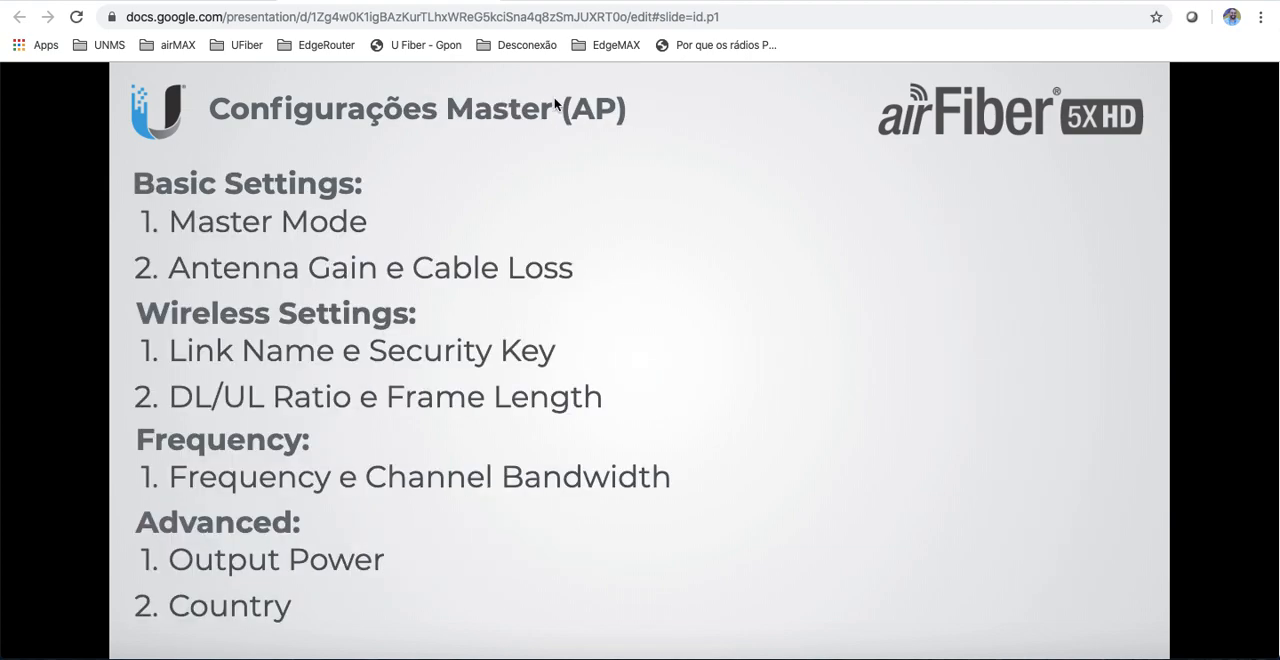
pyautogui.click(557, 1)
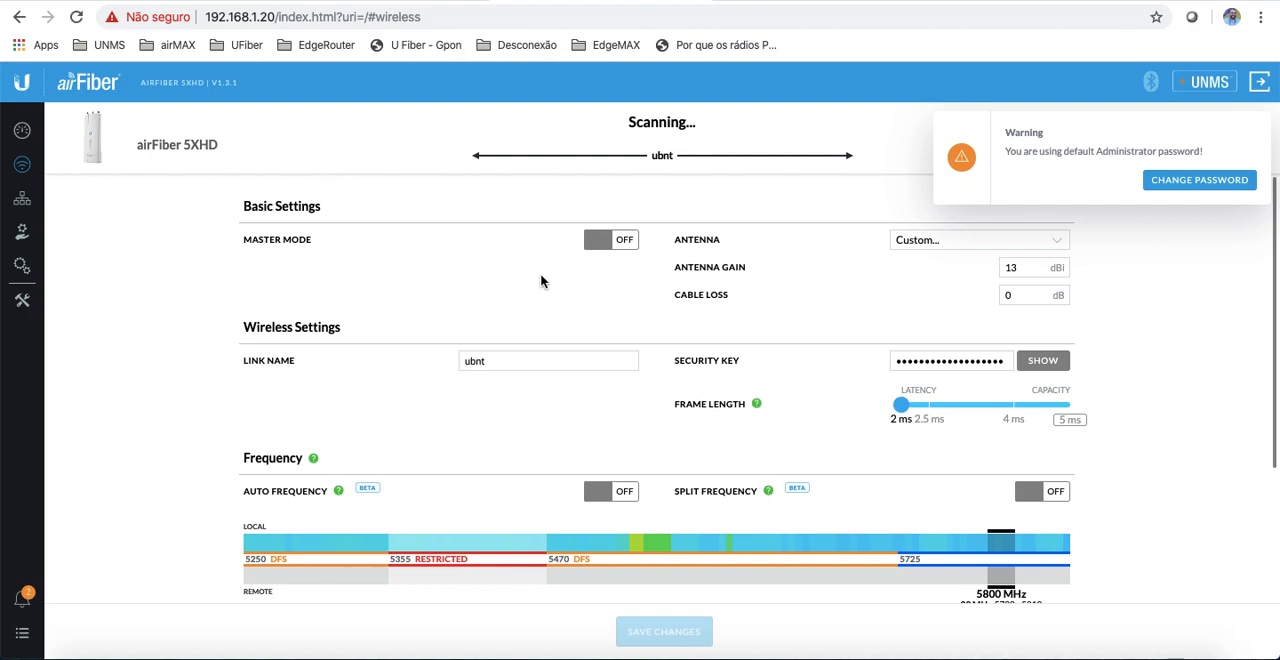
pyautogui.click(627, 246)
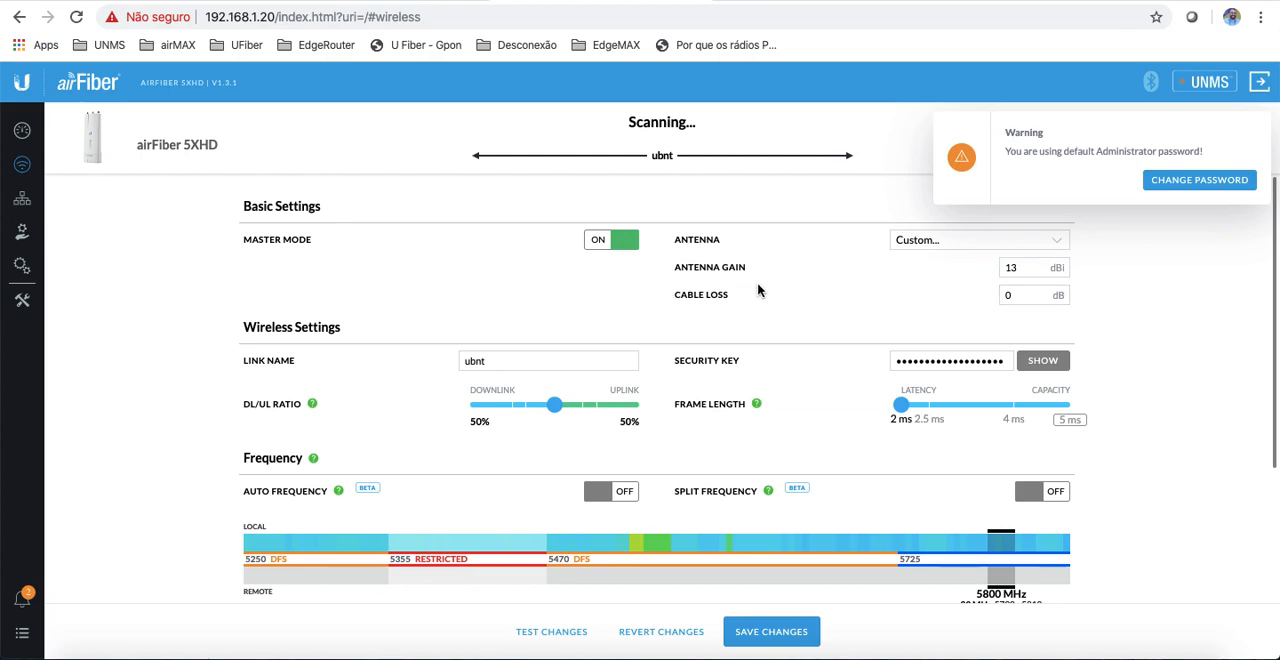
# Step: Keep the antenna type as Custom and set the antenna gain to 5 dBi and the cable loss to 1 dB
pyautogui.click(390, 1)
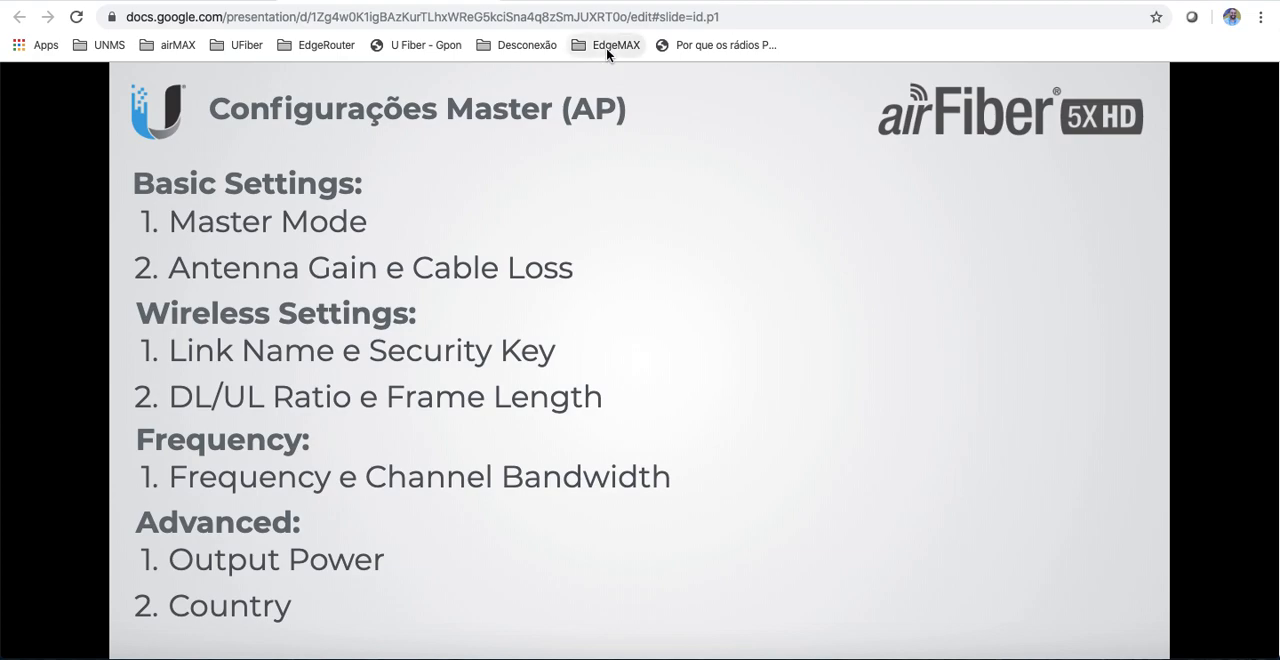
pyautogui.click(608, 2)
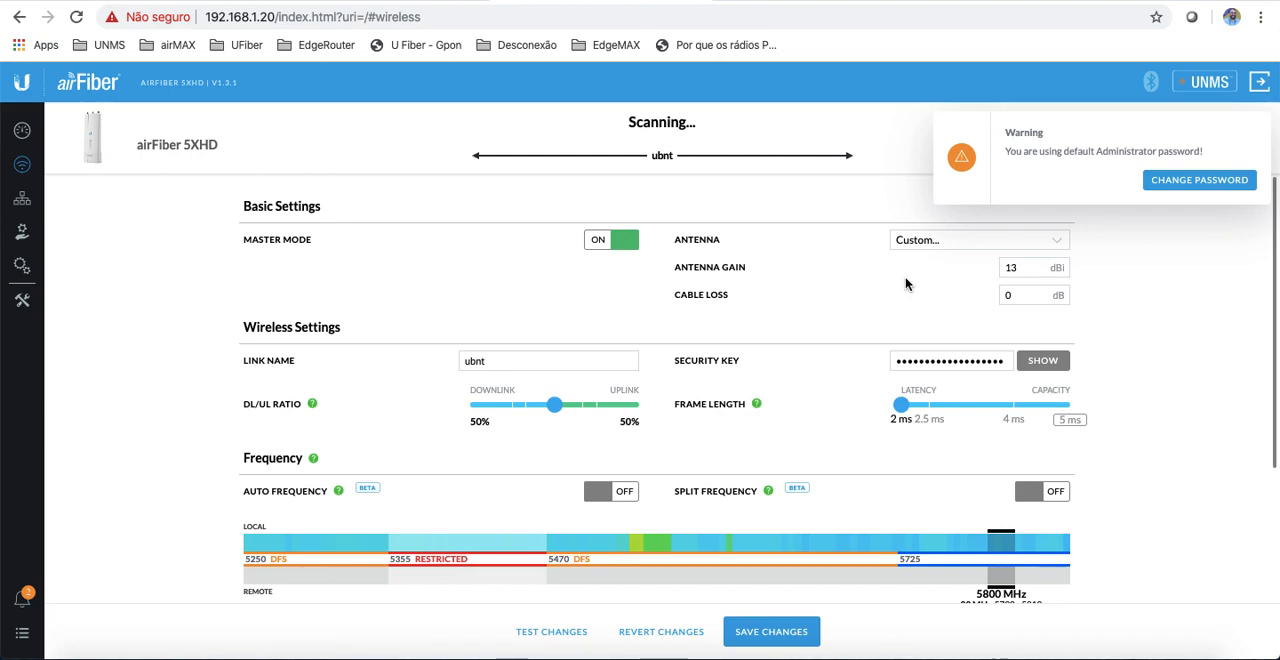
pyautogui.click(965, 245)
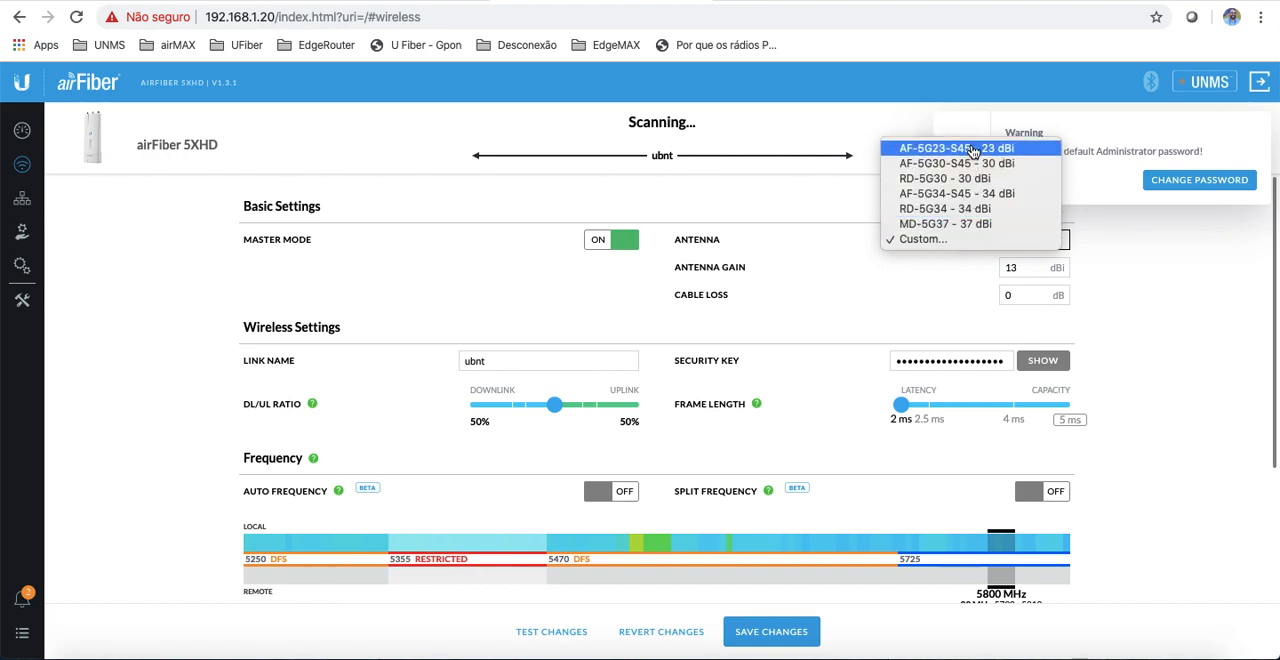
pyautogui.click(946, 240)
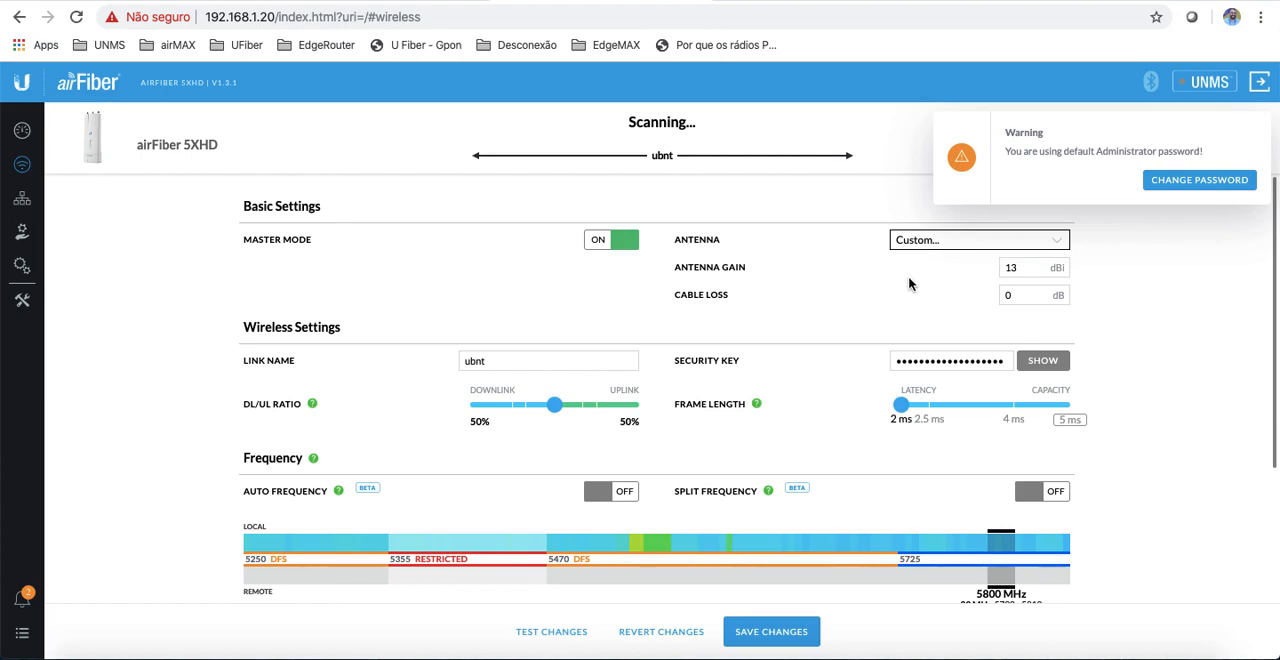
pyautogui.doubleClick(1031, 267)
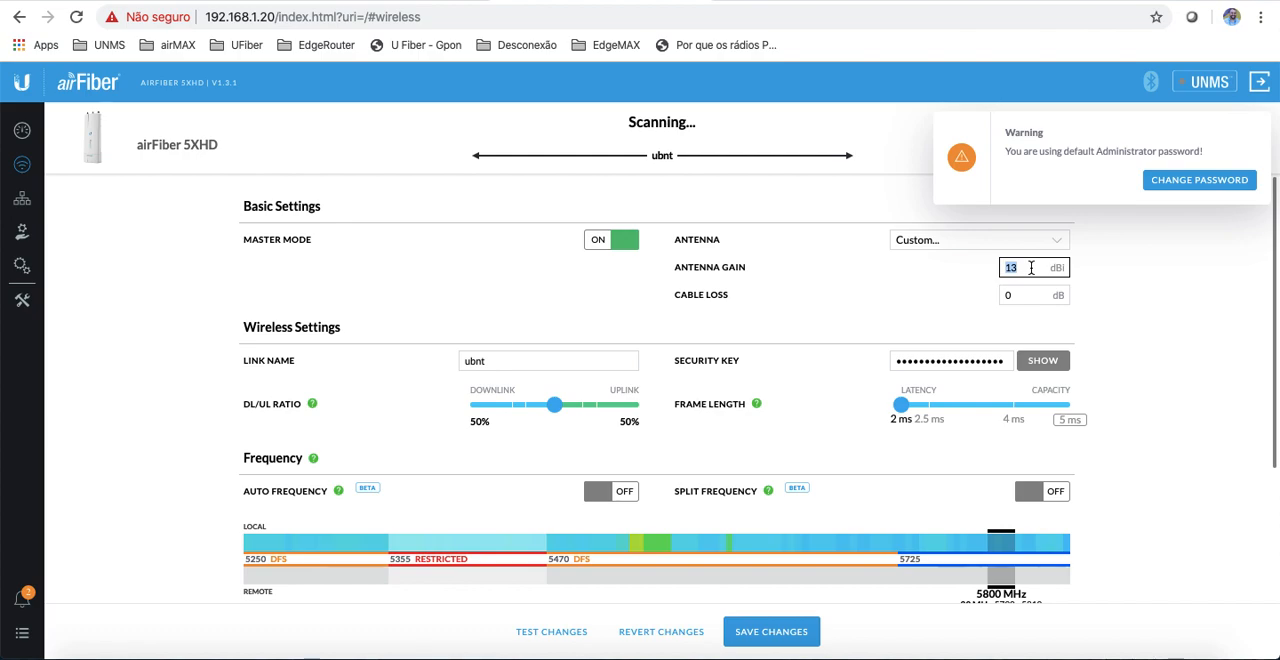
pyautogui.write('5')
pyautogui.click(1013, 293)
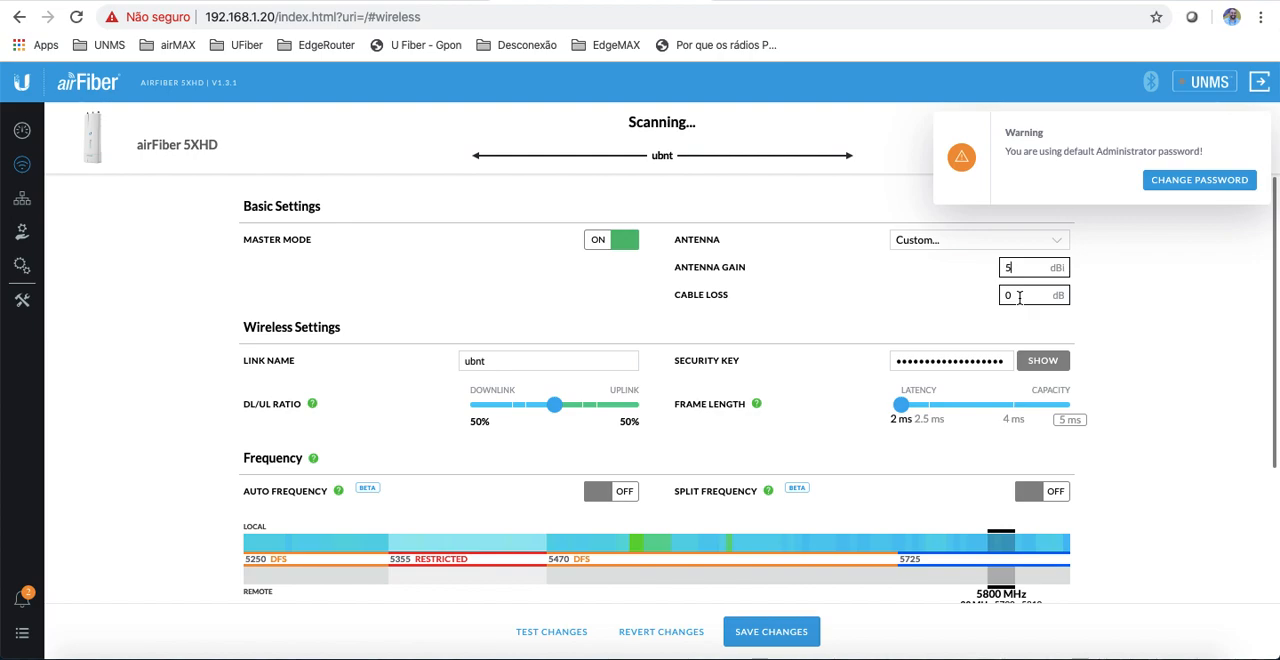
pyautogui.click(1019, 297)
pyautogui.press('BackSpace')
pyautogui.write('1')
pyautogui.click(706, 278)
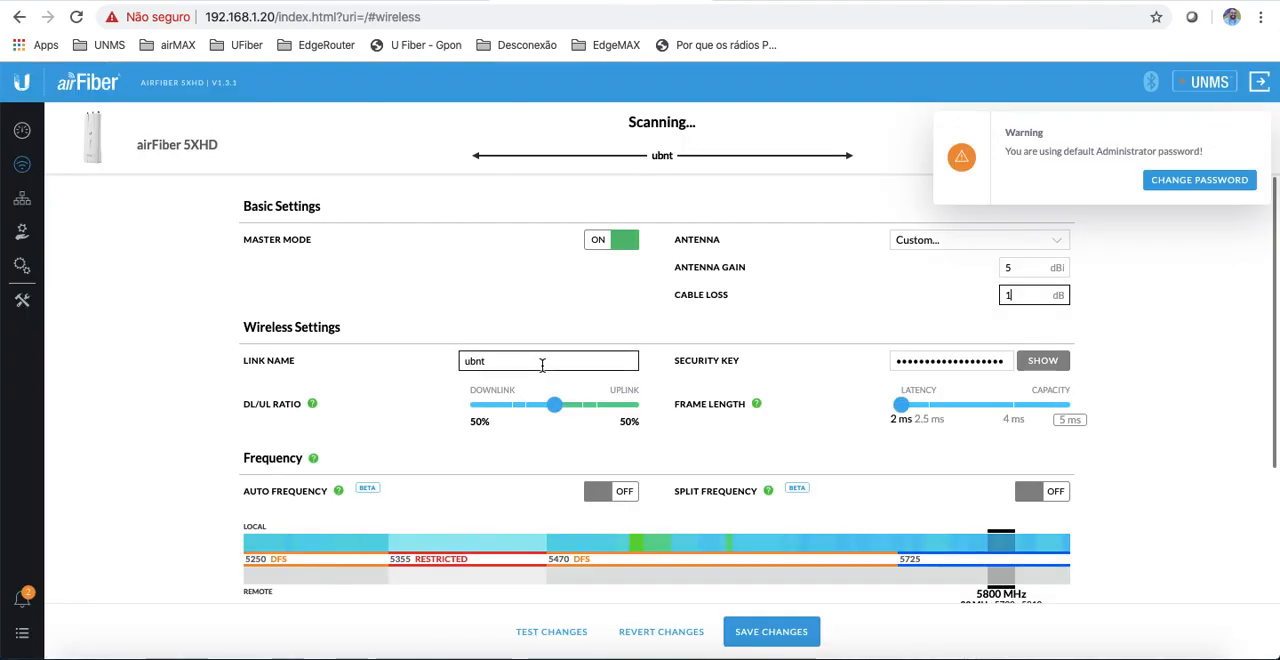
# Step: Replace the link name in the Wireless Settings with AF-5XHD
pyautogui.doubleClick(542, 363)
pyautogui.press('BackSpace')
pyautogui.write('-')
pyautogui.write('-5')
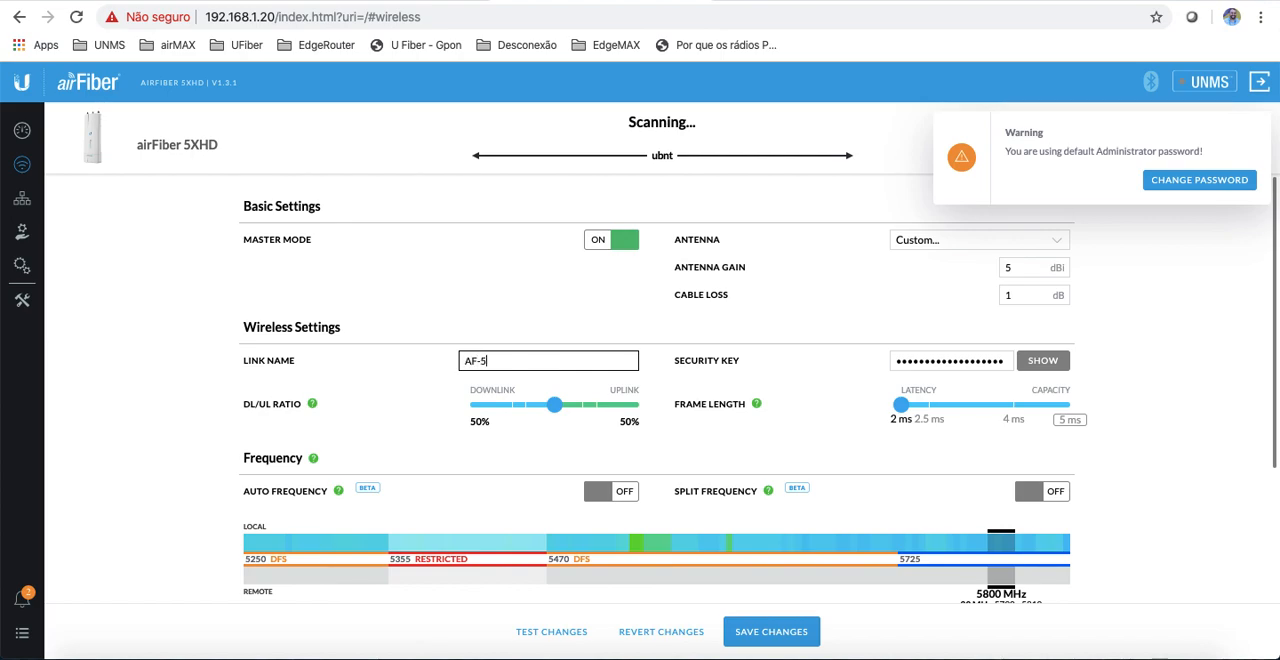
pyautogui.write('XHD')
# Step: Reveal the wireless security key and replace it with a new key
pyautogui.click(1043, 361)
pyautogui.click(995, 362)
pyautogui.doubleClick(993, 362)
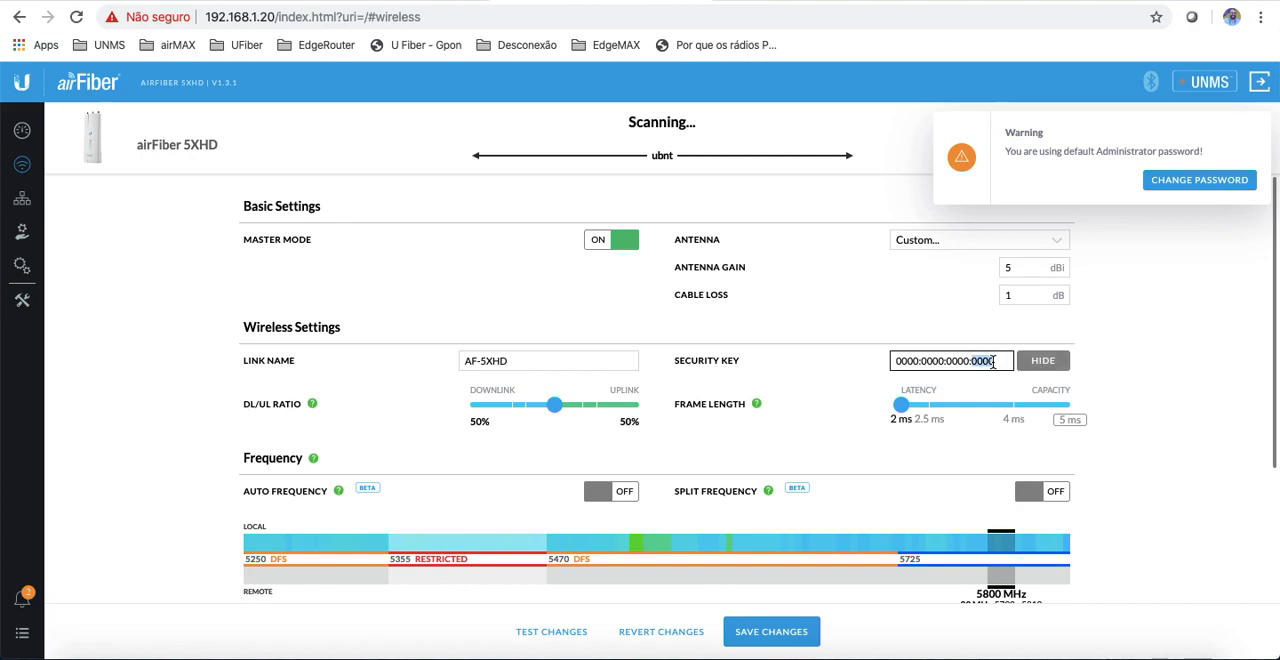
pyautogui.tripleClick(993, 362)
pyautogui.write('ubnt')
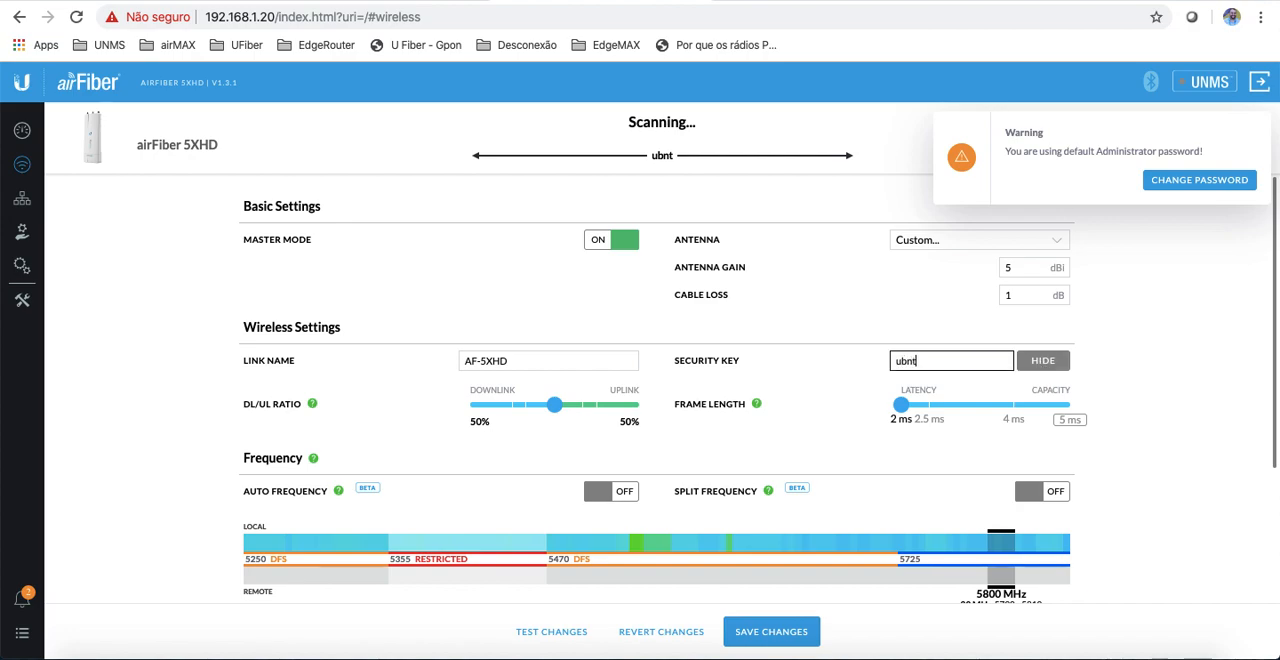
pyautogui.write('ubnt')
# Step: Keep the DL/UL ratio at 50%/50%, and try the 5 ms frame length before returning it to 2 ms
pyautogui.moveTo(554, 404)
pyautogui.mouseDown()
pyautogui.moveTo(592, 406)
pyautogui.moveTo(508, 407)
pyautogui.moveTo(595, 408)
pyautogui.moveTo(513, 410)
pyautogui.moveTo(555, 411)
pyautogui.mouseUp()
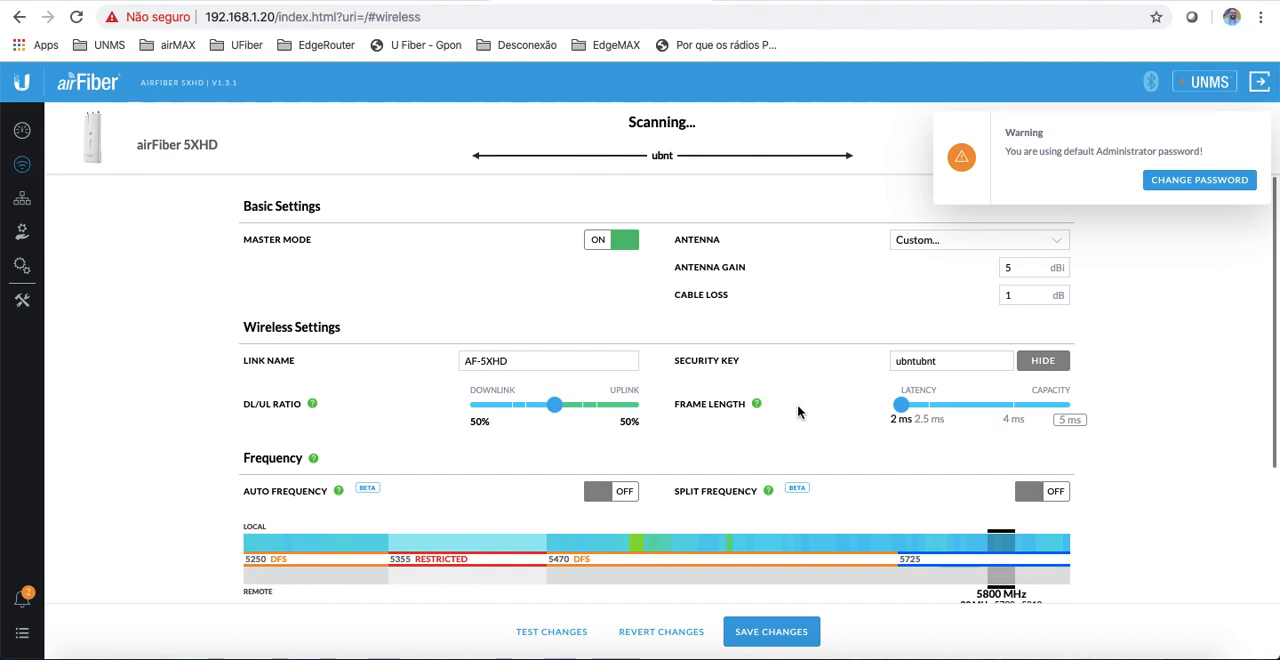
pyautogui.scroll(-2, 798, 411)
pyautogui.scroll(-2, 798, 411)
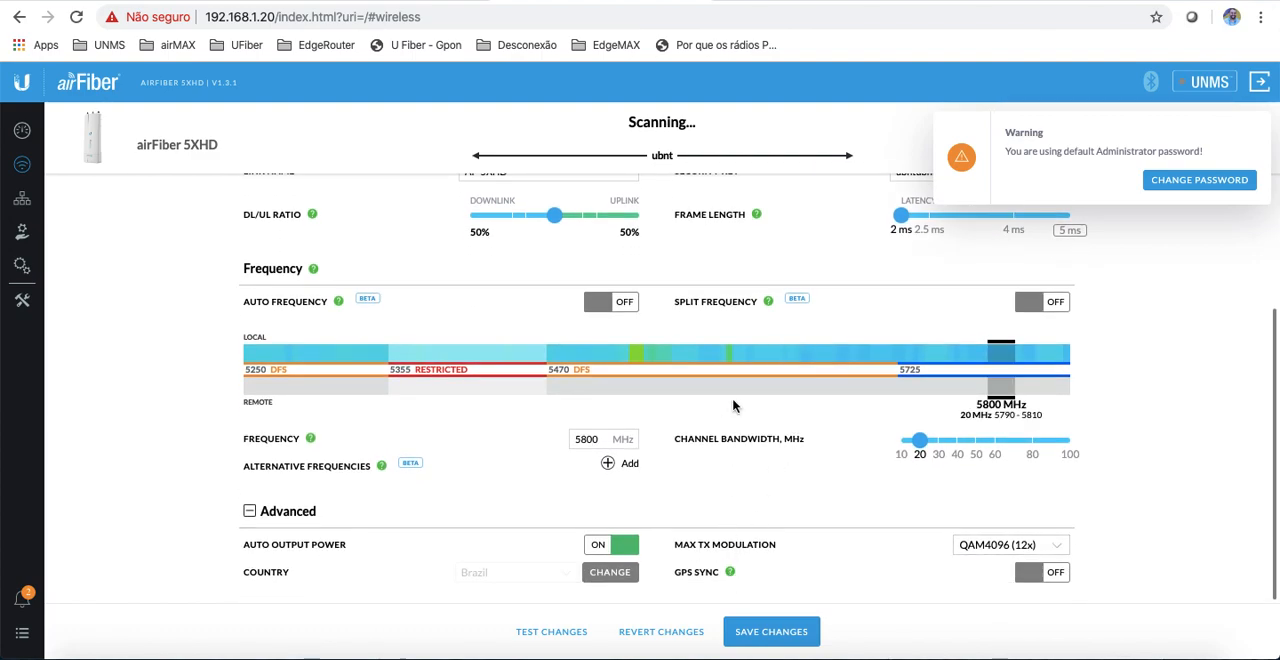
pyautogui.scroll(3, 735, 408)
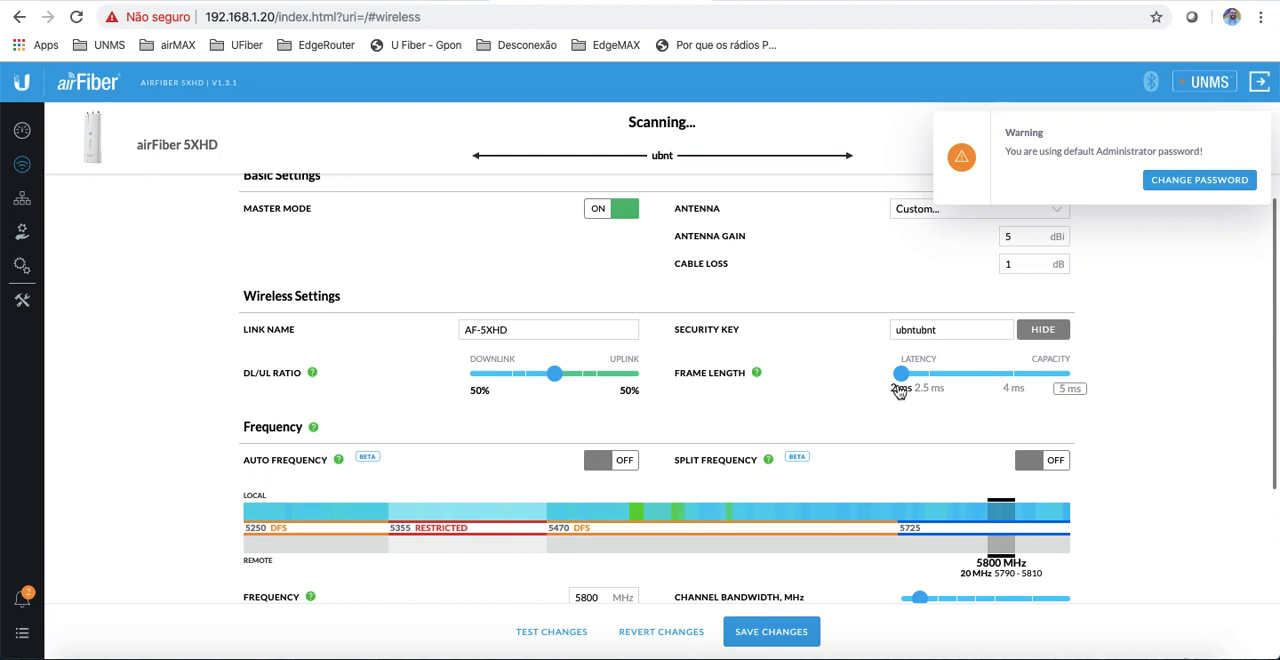
pyautogui.moveTo(901, 374); pyautogui.dragTo(1070, 375)
pyautogui.moveTo(1073, 381); pyautogui.dragTo(896, 384)
# Step: Try Split Frequency with a 5735 MHz receive frequency and a moved transmit frequency, then return transmit to 5800 MHz and disable the split
pyautogui.scroll(-1, 446, 338)
pyautogui.scroll(-1, 447, 345)
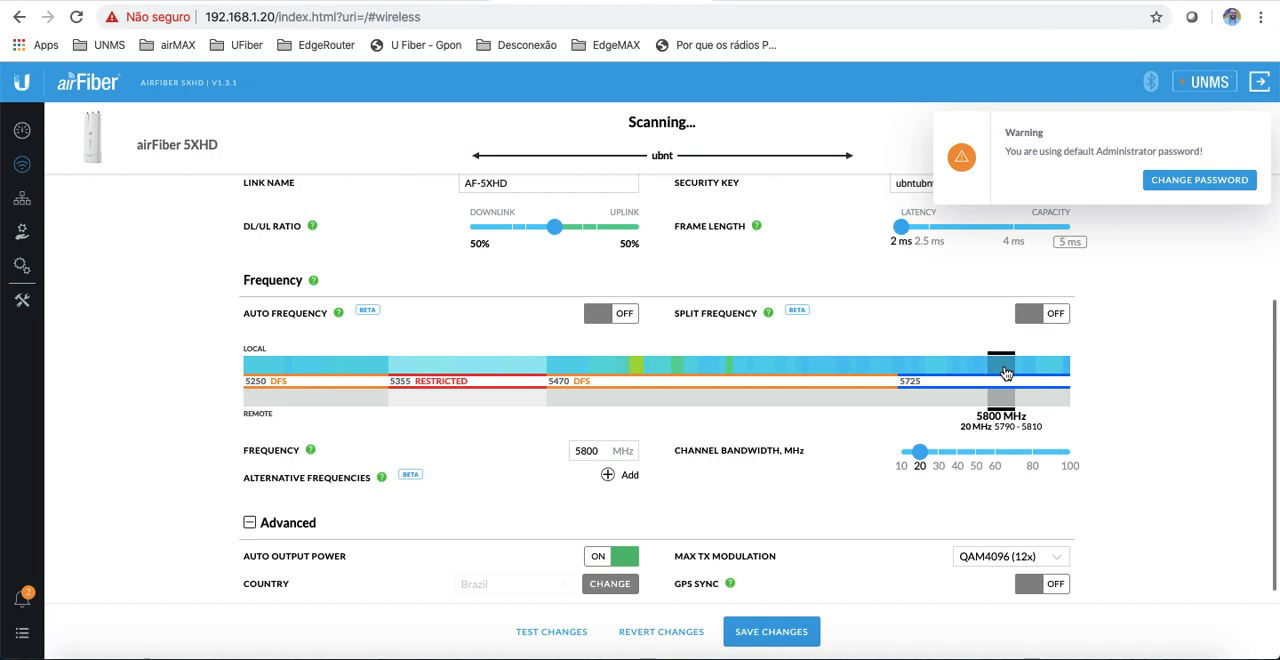
pyautogui.scroll(-1, 1003, 370)
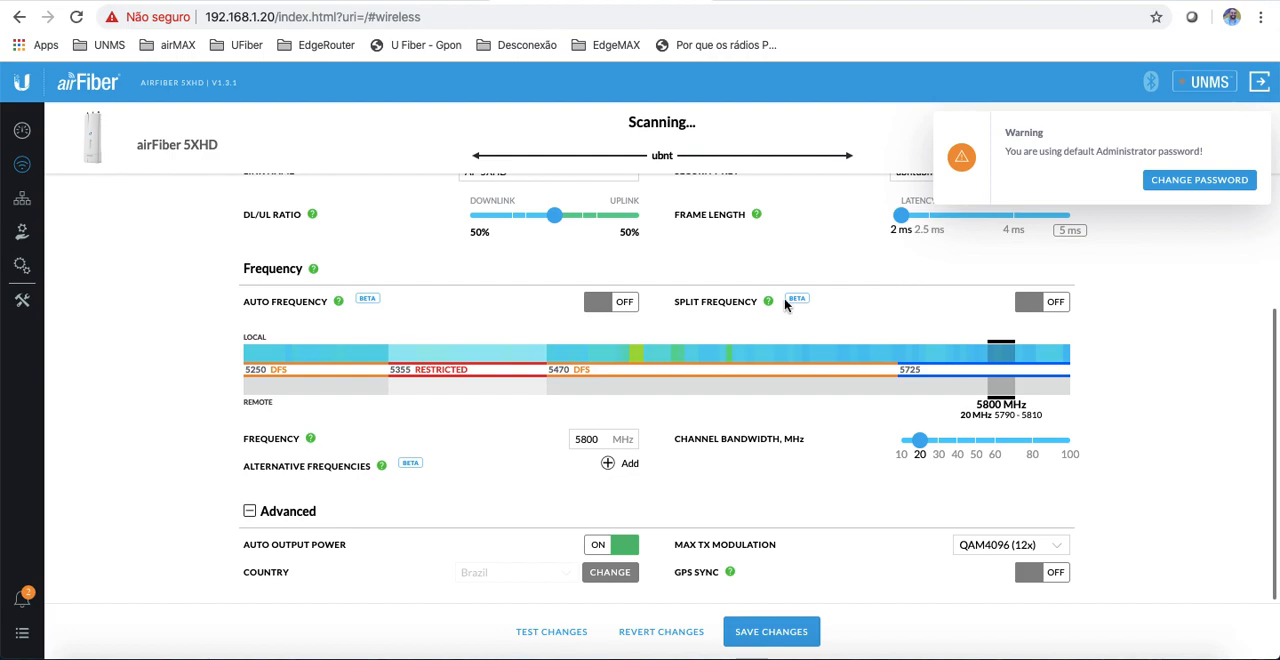
pyautogui.click(1049, 302)
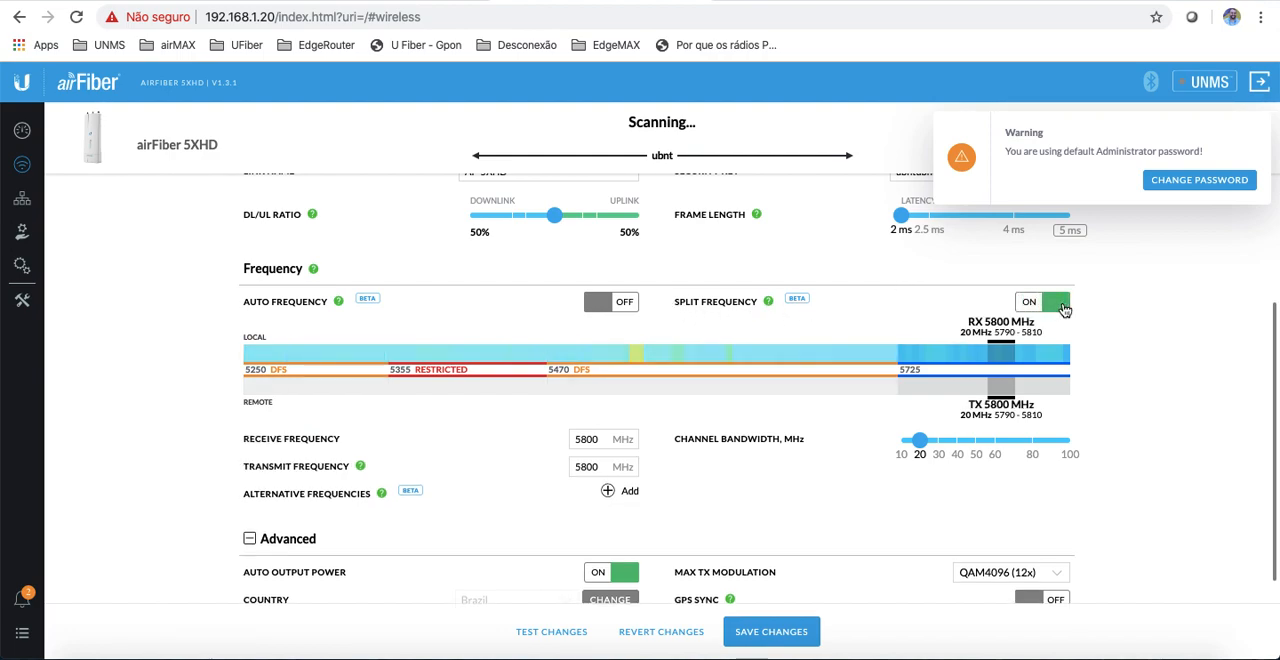
pyautogui.moveTo(978, 348); pyautogui.dragTo(913, 363)
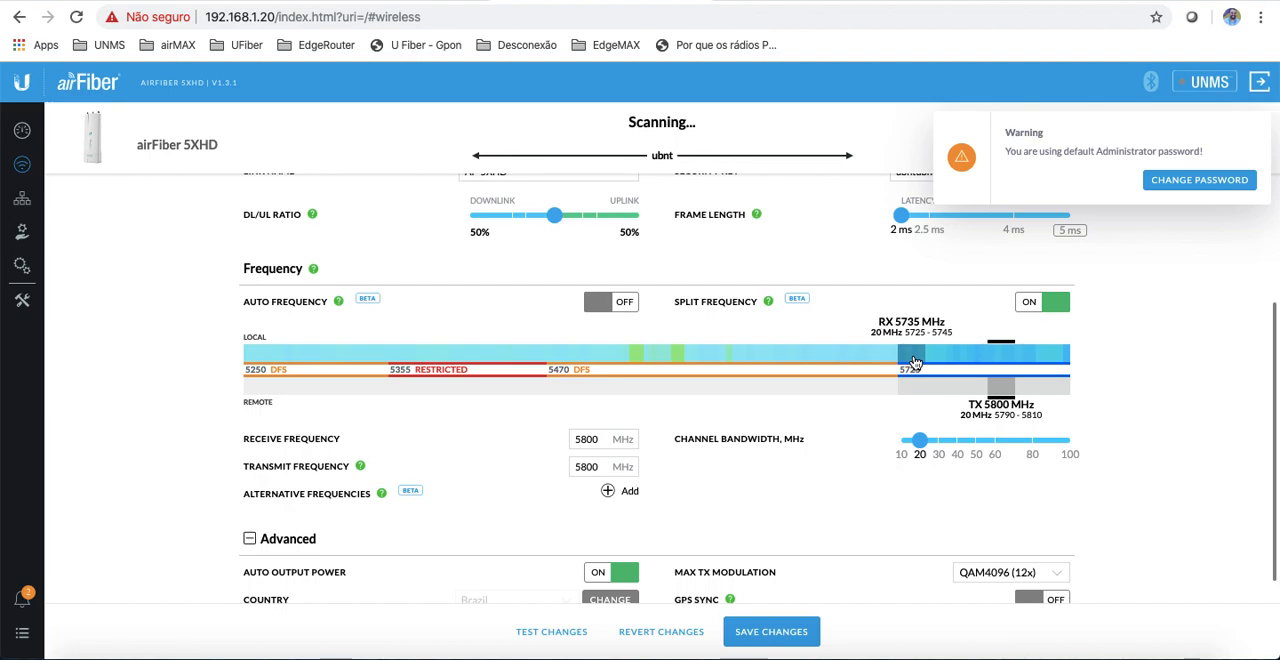
pyautogui.click(916, 363)
pyautogui.moveTo(995, 388); pyautogui.dragTo(1036, 390)
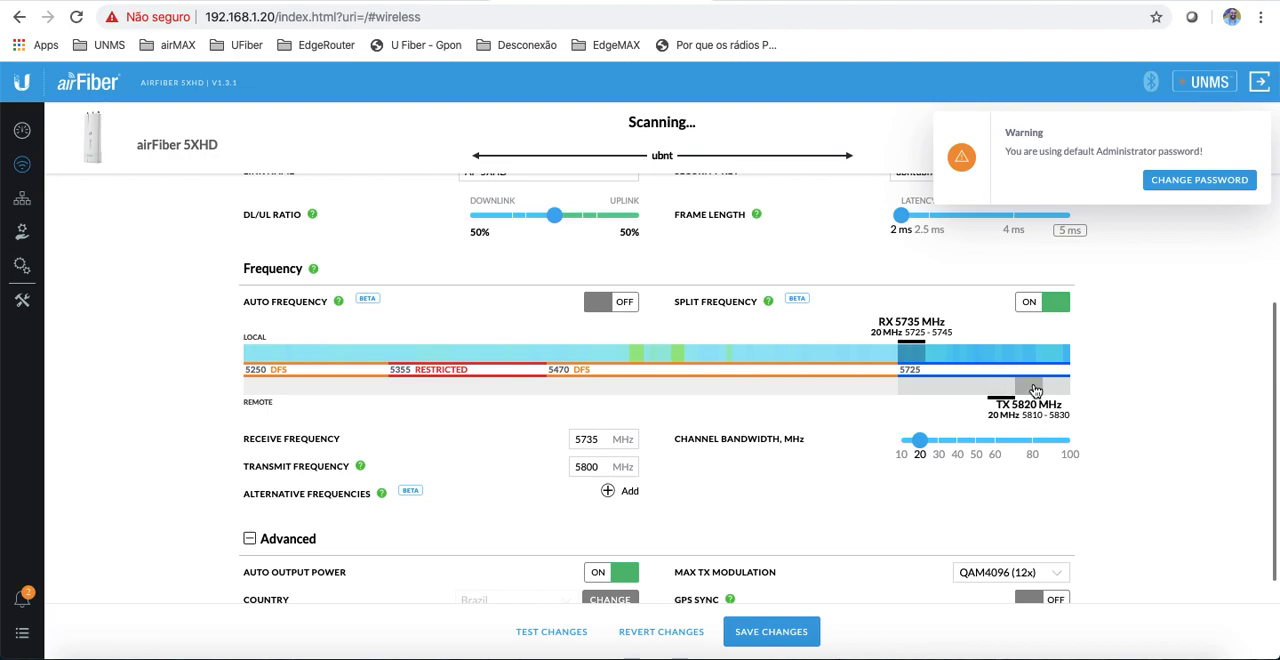
pyautogui.moveTo(1036, 390); pyautogui.dragTo(1005, 390)
pyautogui.click(1026, 304)
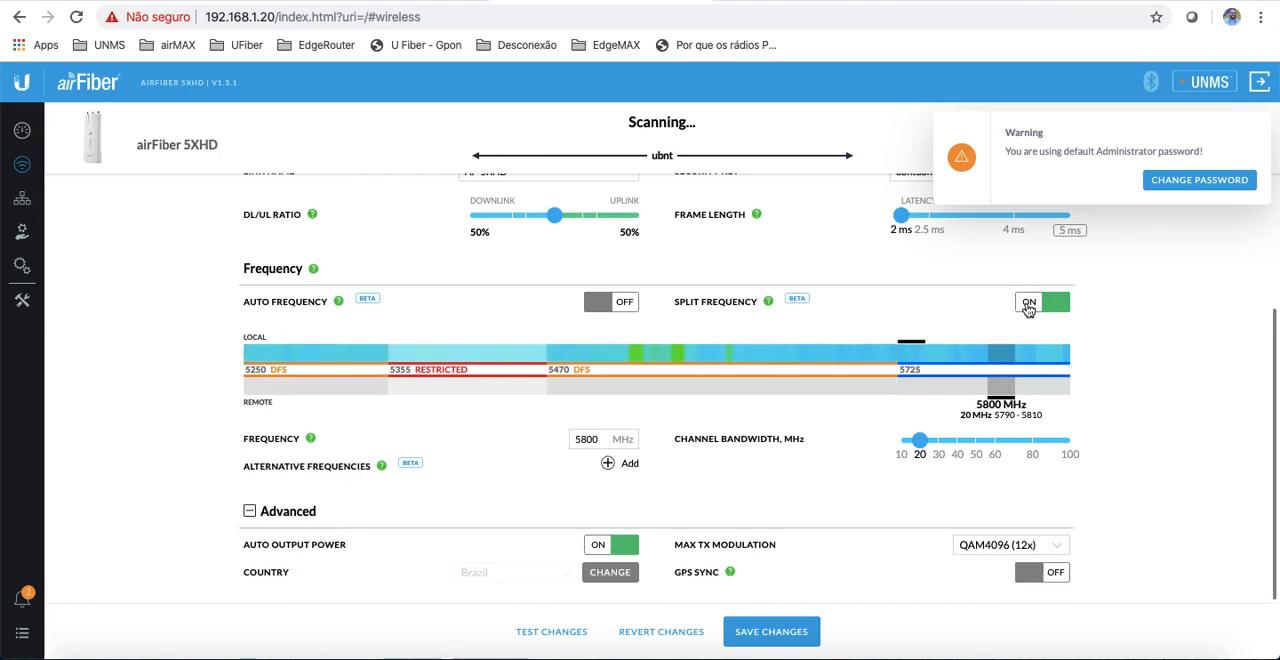
# Step: Demonstrate Split Frequency again with receive at 5735 MHz and transmit at 5800 MHz, and switch it back off
pyautogui.click(1046, 310)
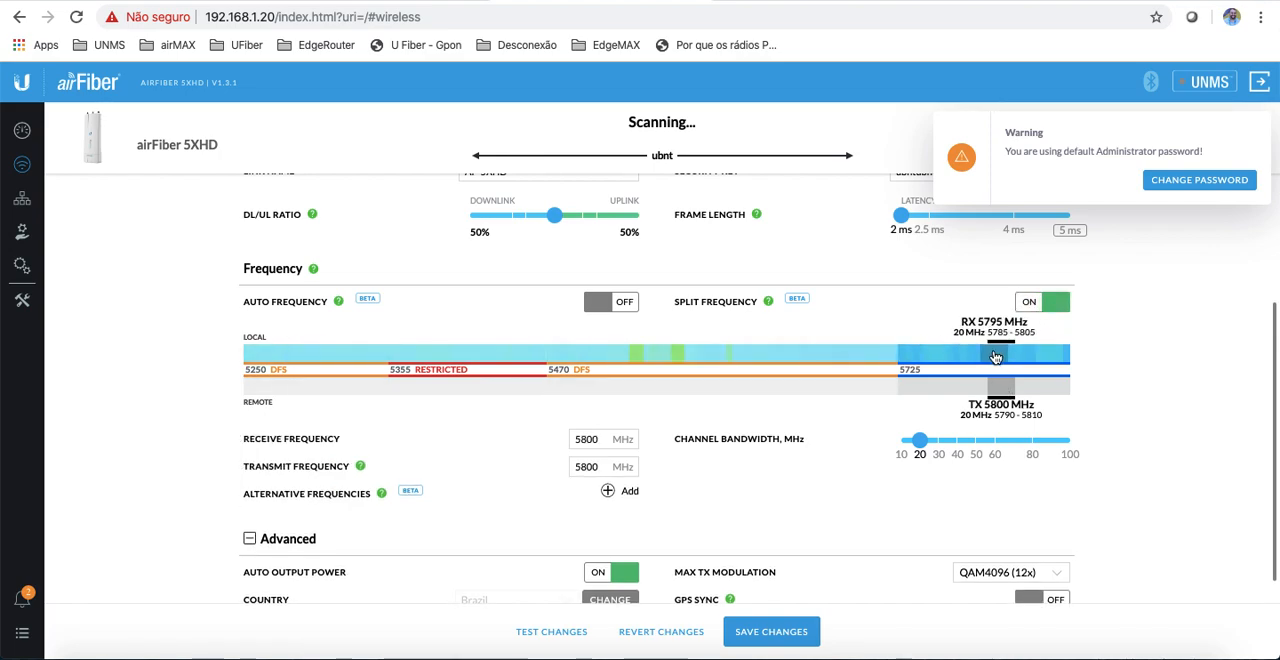
pyautogui.click(907, 360)
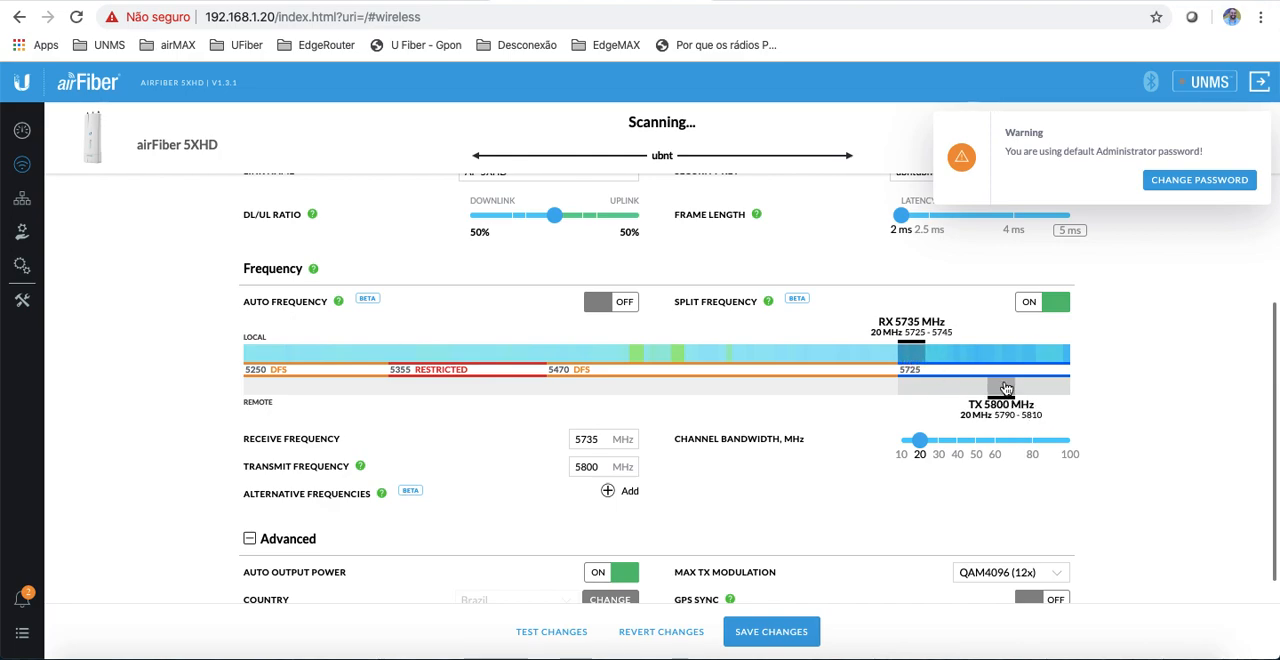
pyautogui.click(1026, 306)
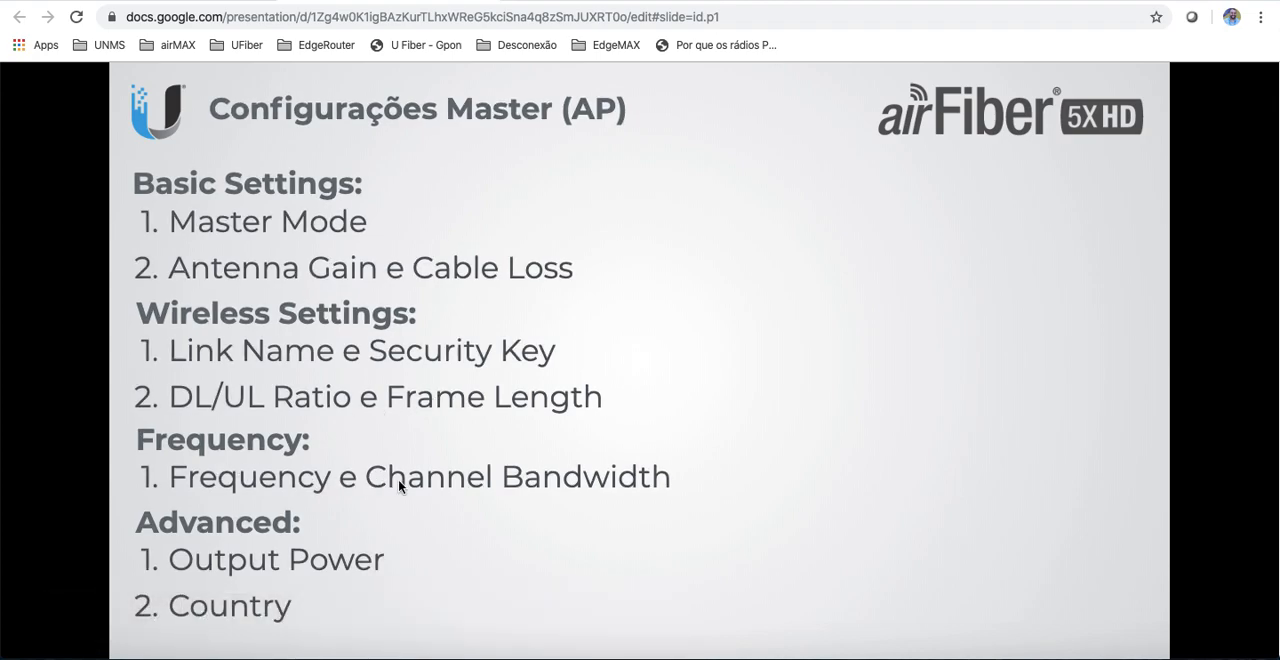
# Step: Return to the radio's Wireless page and add three blank alternative frequency entries
pyautogui.click(556, 1)
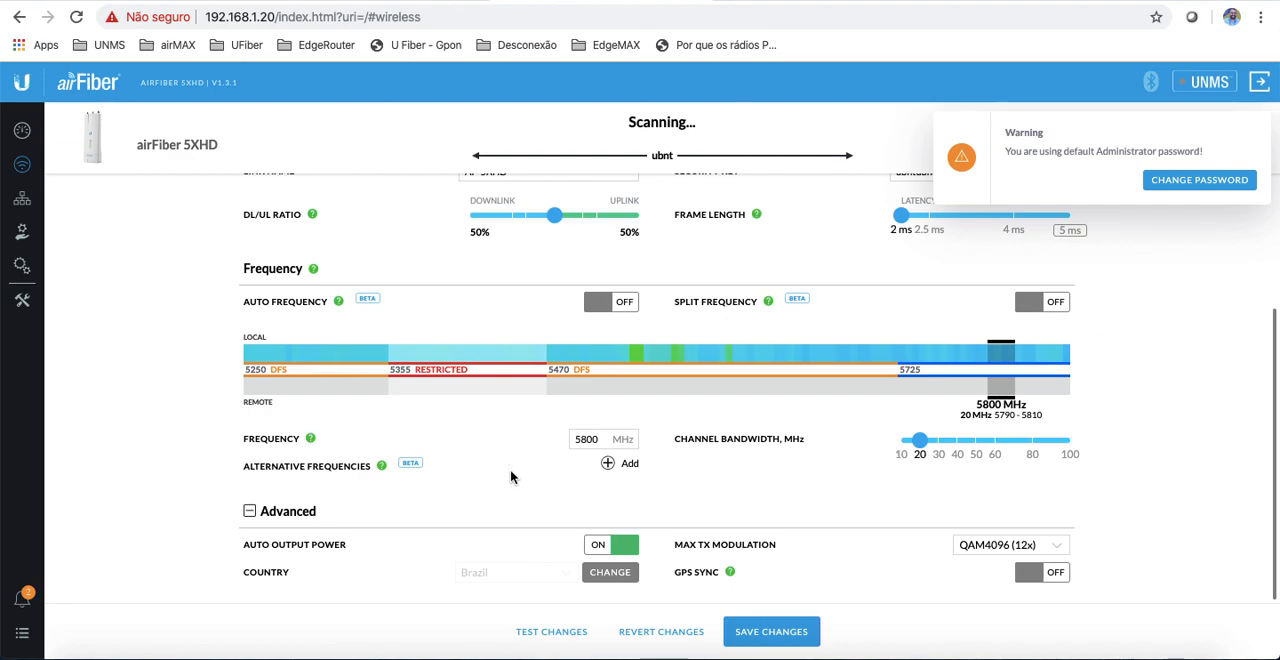
pyautogui.click(612, 466)
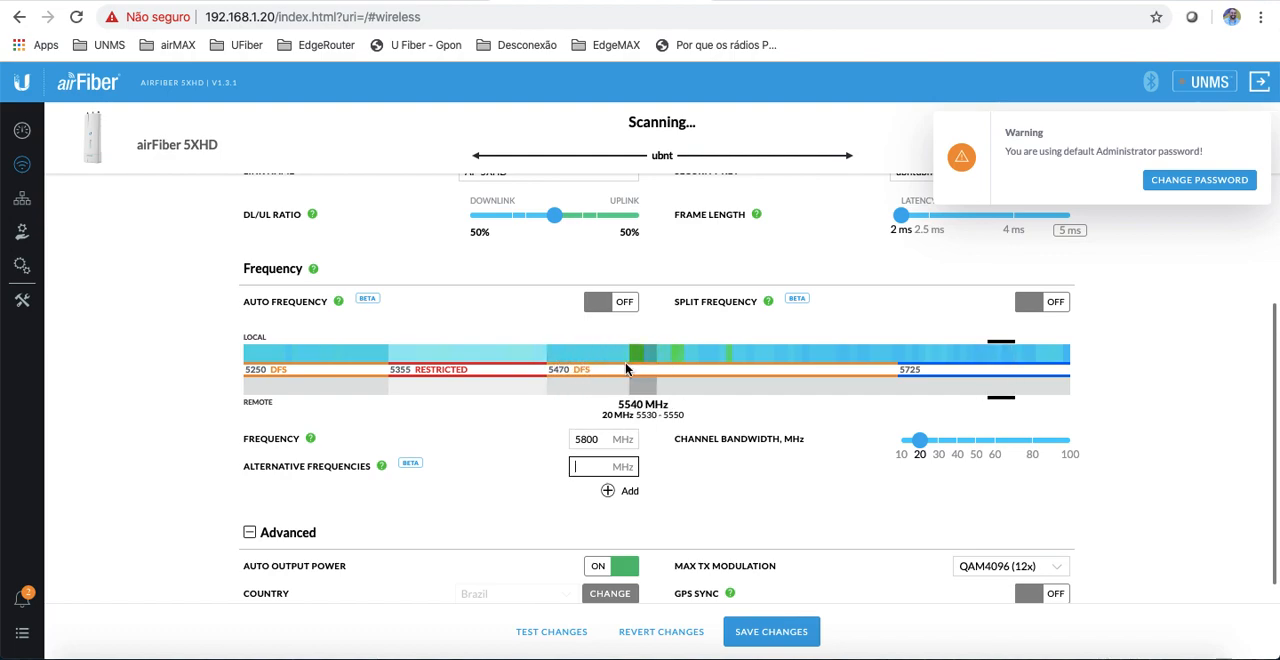
pyautogui.click(607, 491)
pyautogui.click(607, 518)
pyautogui.click(583, 467)
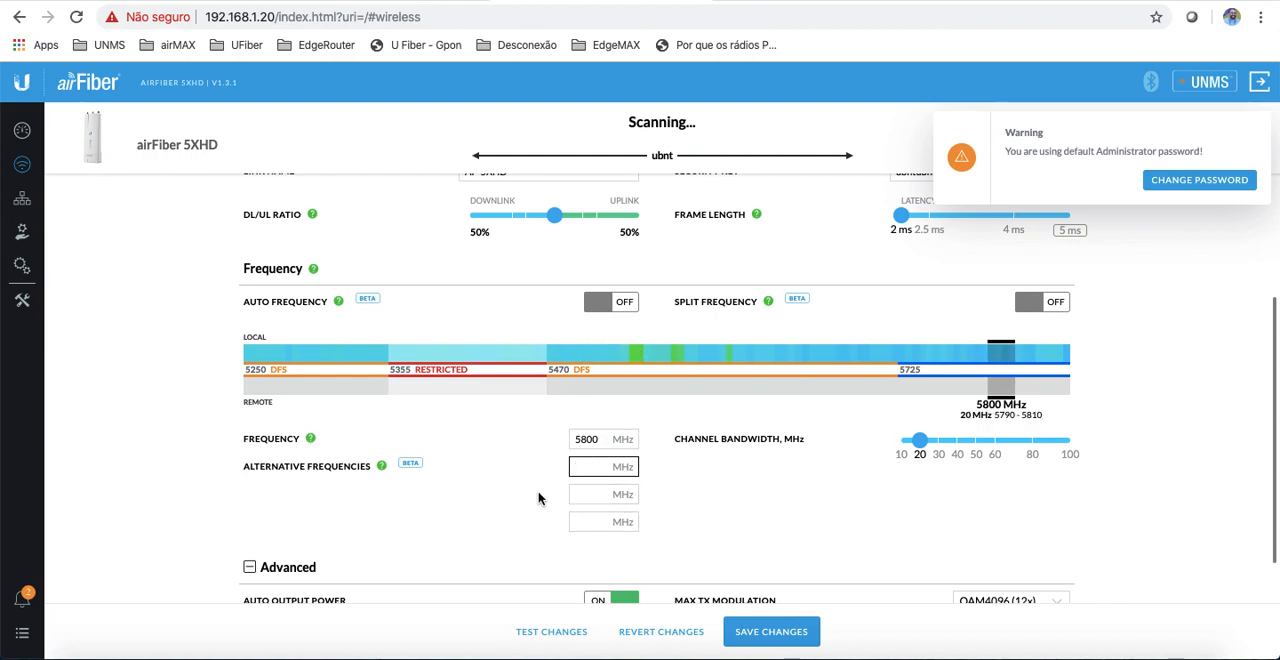
# Step: Consult the Advanced checklist, and look at the country dialog and Max TX Modulation options, keeping Brazil and QAM4096 (12x)
pyautogui.scroll(-1, 540, 497)
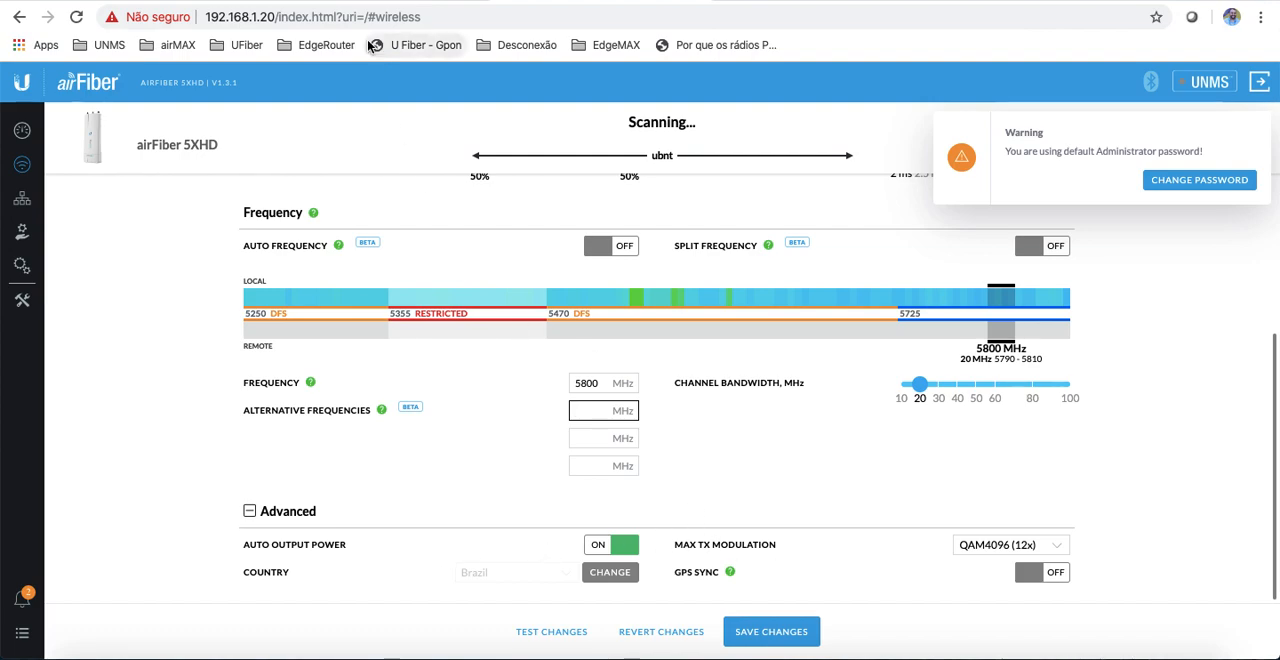
pyautogui.click(372, 2)
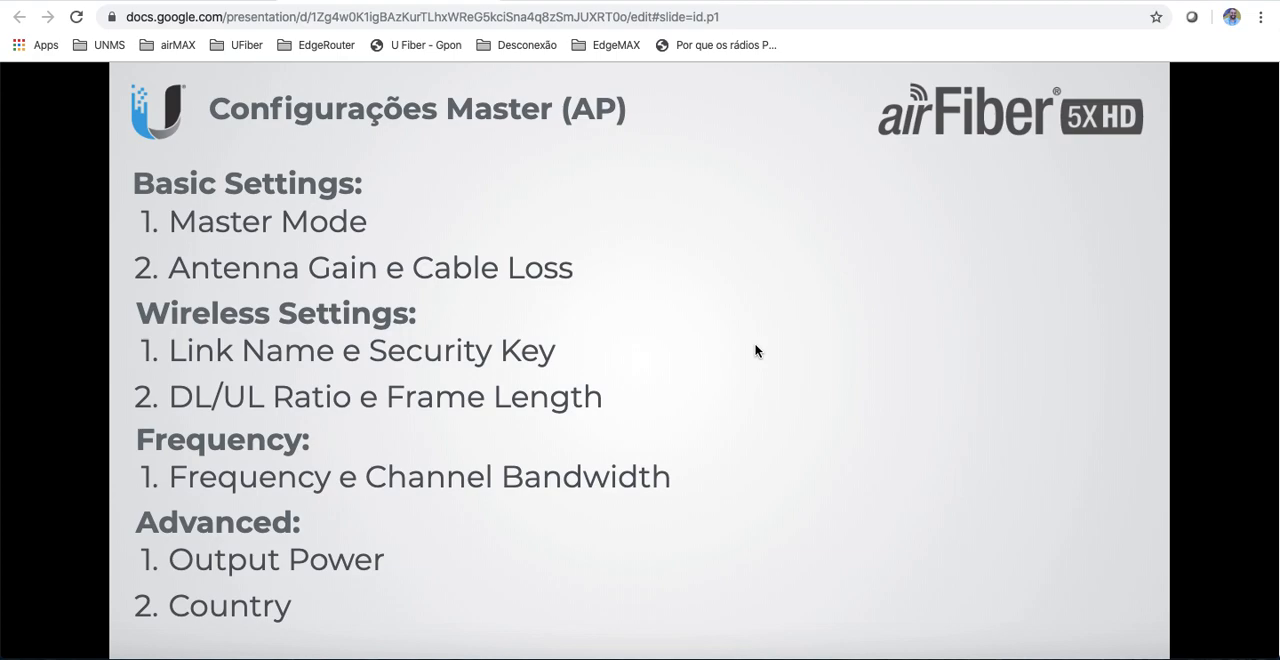
pyautogui.click(596, 2)
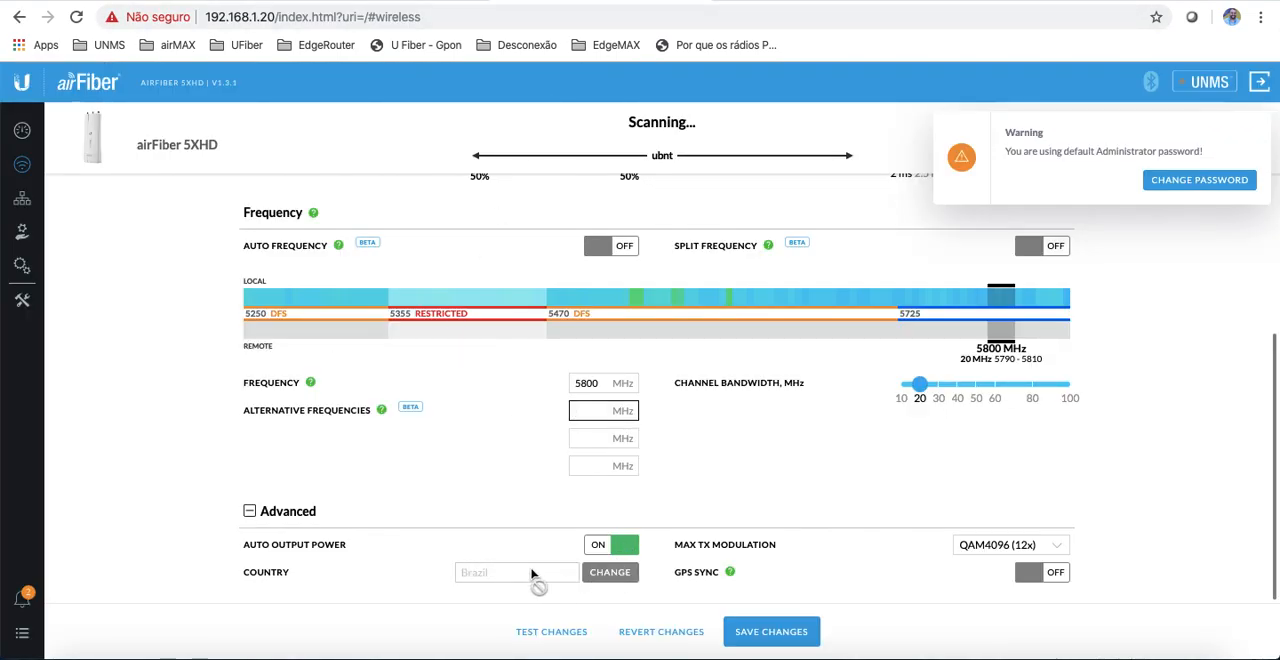
pyautogui.click(622, 573)
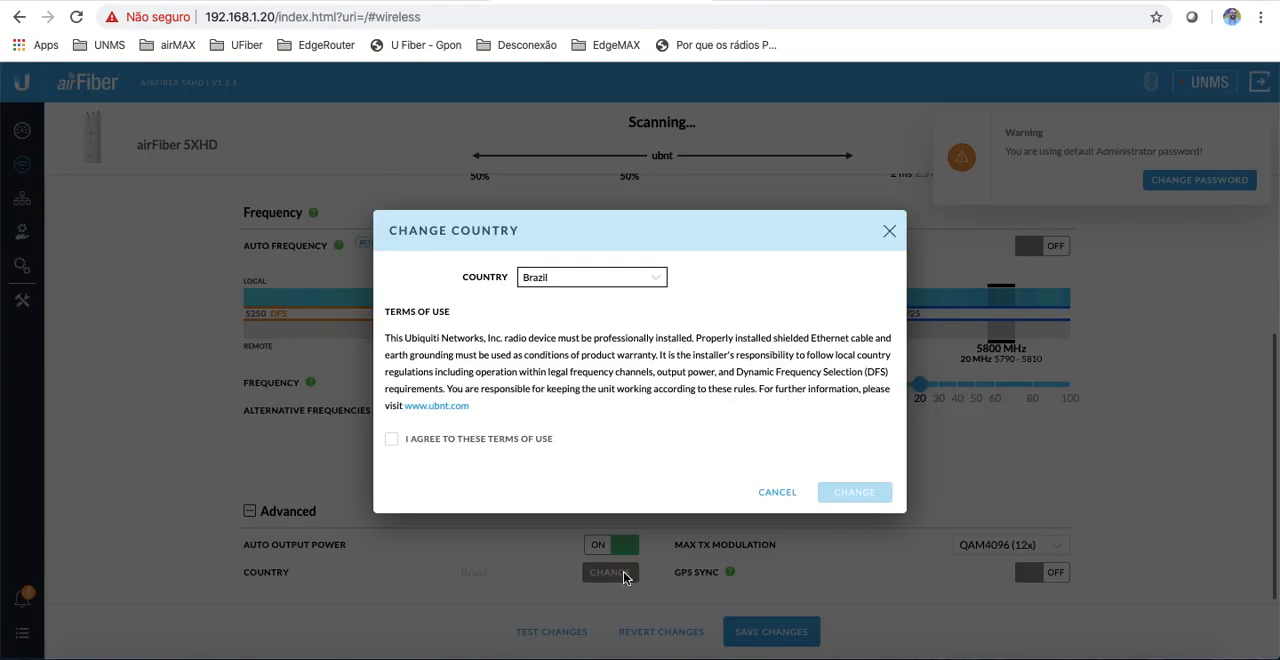
pyautogui.click(889, 232)
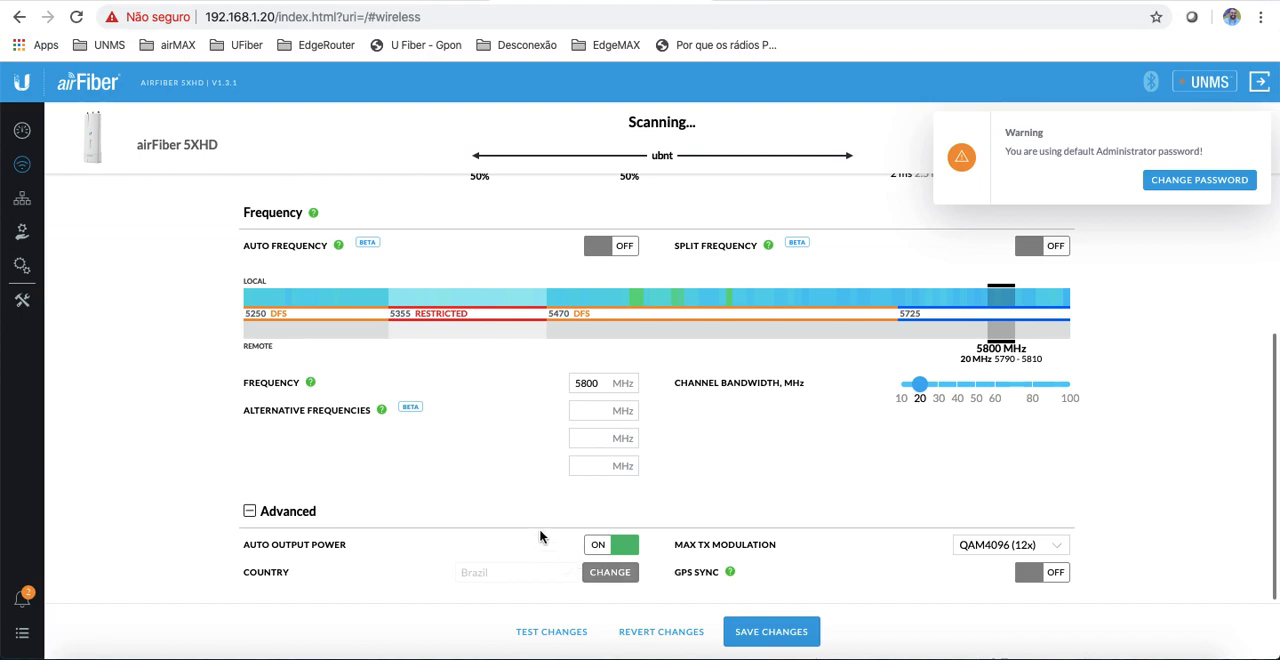
pyautogui.click(1060, 548)
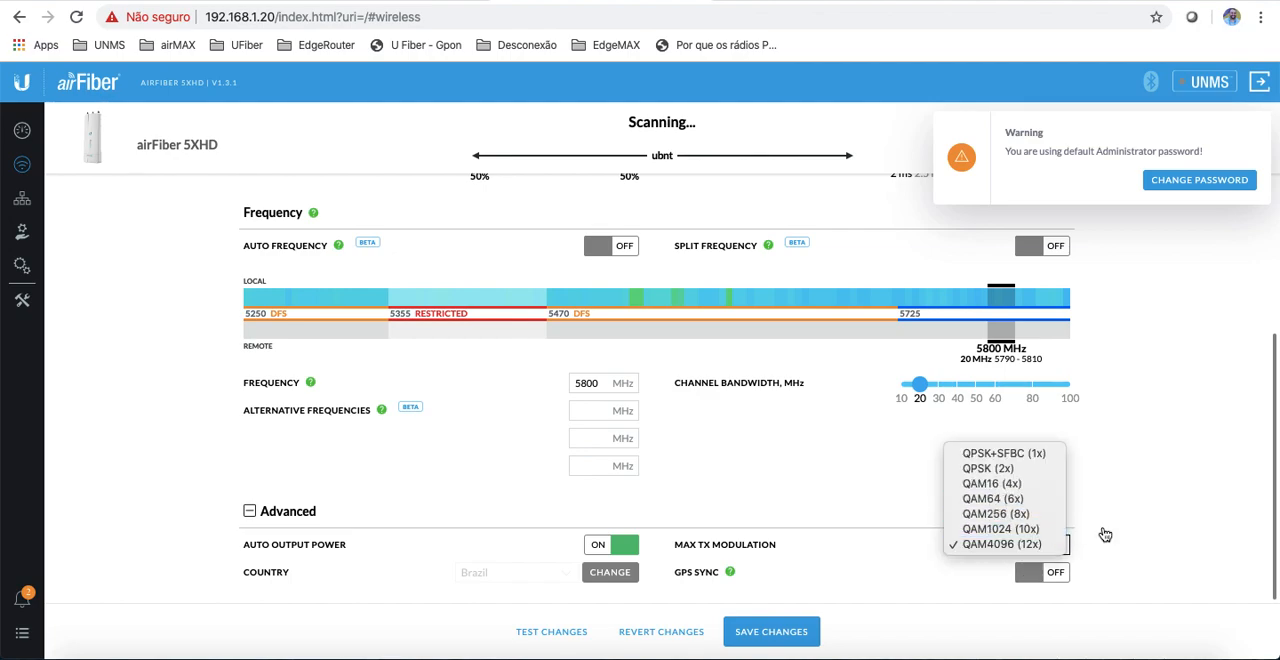
pyautogui.click(1197, 499)
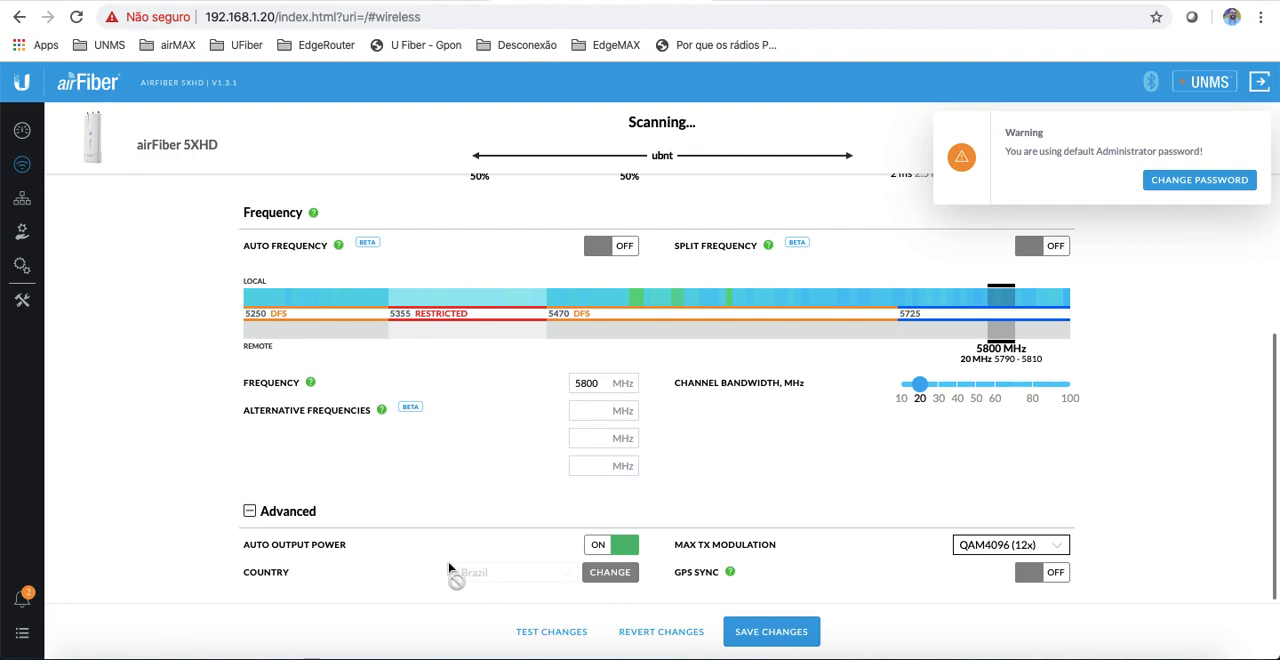
# Step: Disable Auto Output Power and lower the output power (EIRP) to -10 dBm
pyautogui.click(597, 550)
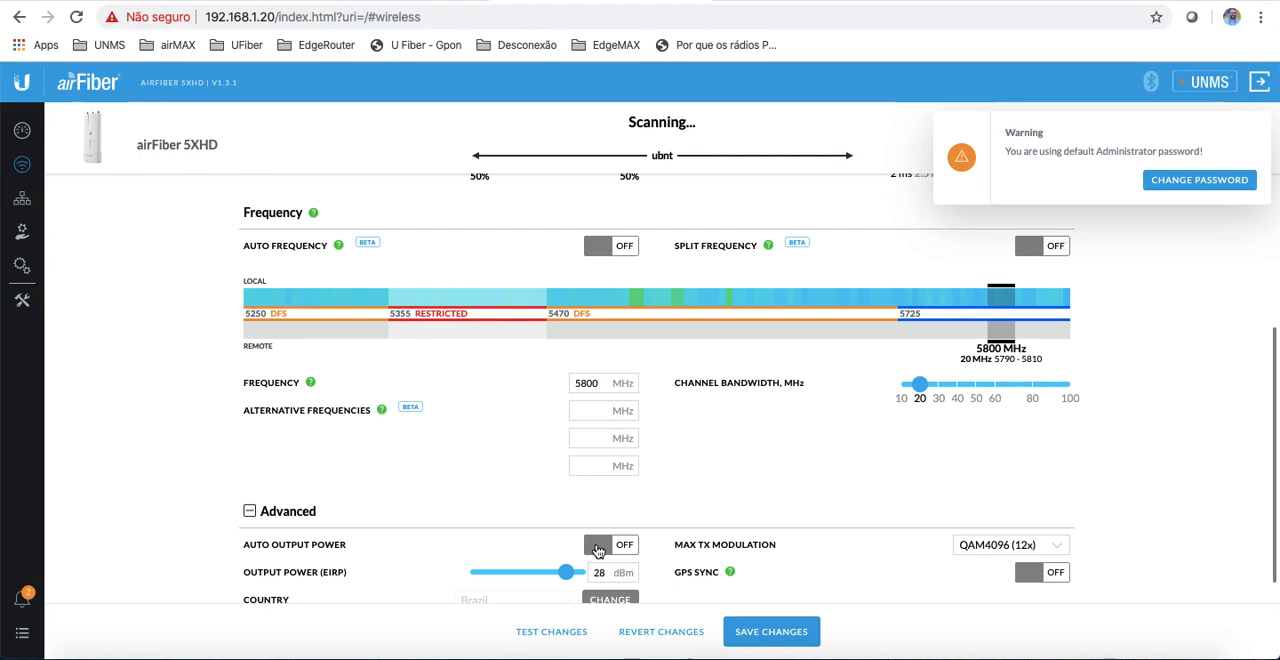
pyautogui.moveTo(566, 573)
pyautogui.mouseDown()
pyautogui.moveTo(515, 578)
pyautogui.moveTo(557, 583)
pyautogui.mouseUp()
pyautogui.moveTo(557, 582); pyautogui.dragTo(528, 580)
pyautogui.moveTo(526, 578); pyautogui.dragTo(578, 582)
pyautogui.moveTo(578, 572); pyautogui.dragTo(468, 574)
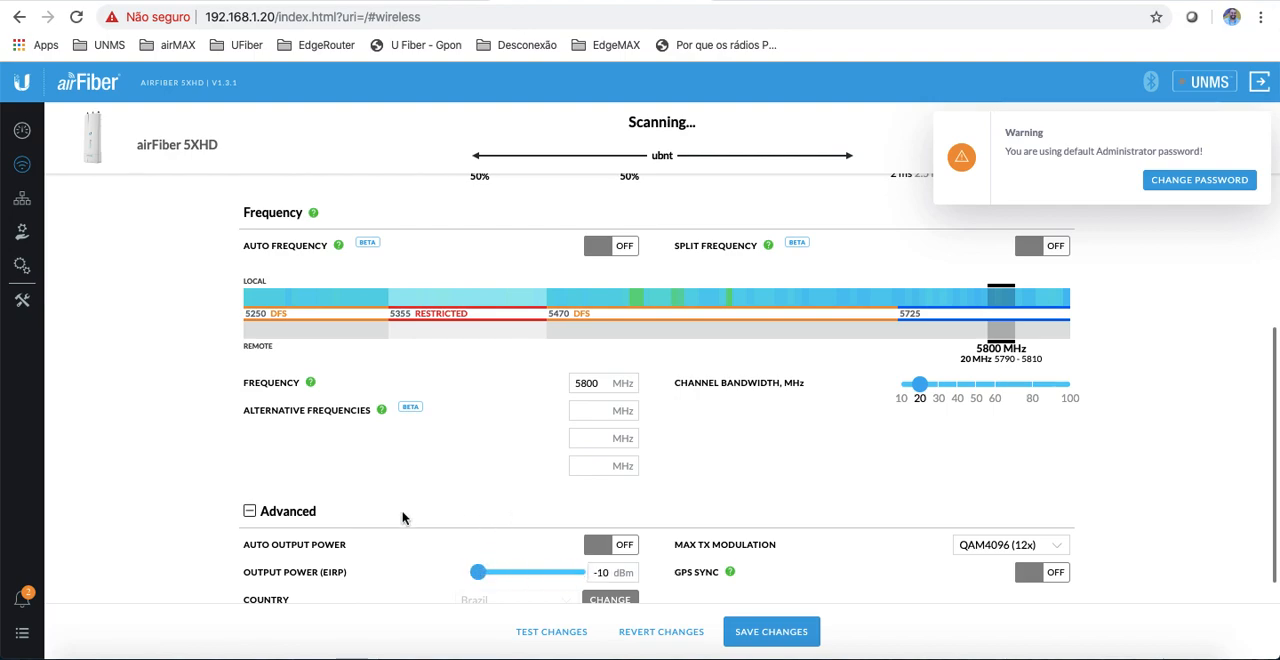
# Step: Review the completed Wireless page and advance the presentation to the Data Port, Network and DNS settings slide
pyautogui.scroll(-1, 397, 518)
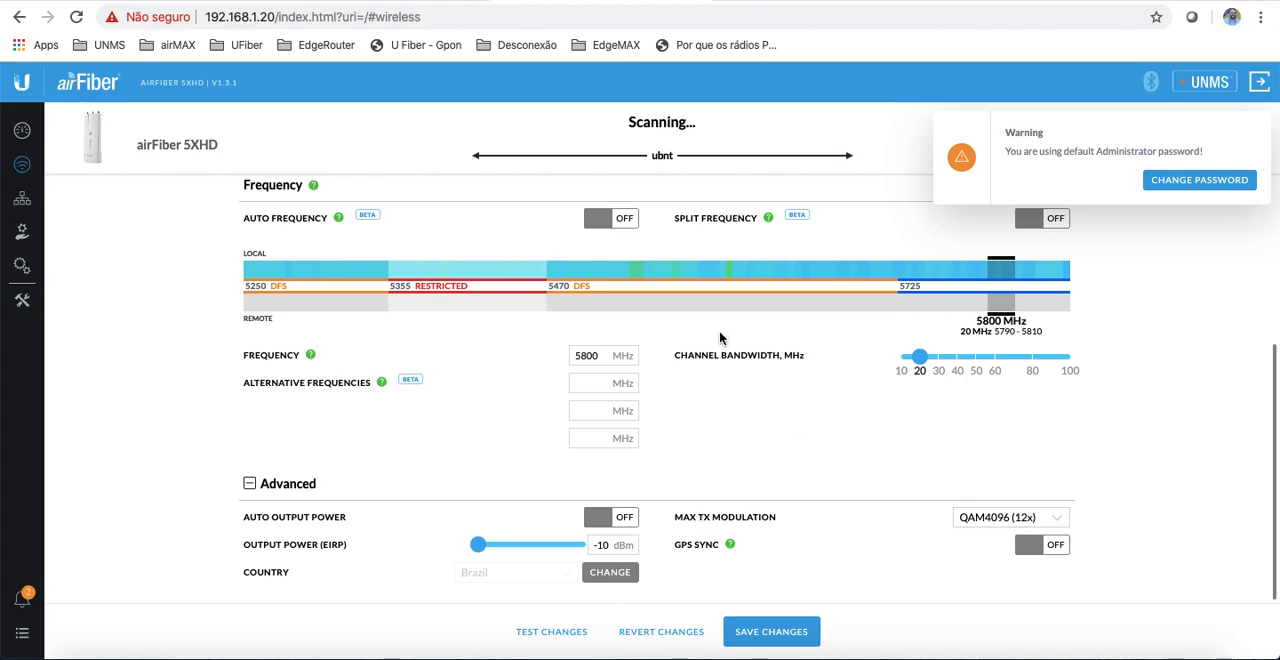
pyautogui.scroll(2, 675, 323)
pyautogui.scroll(3, 675, 323)
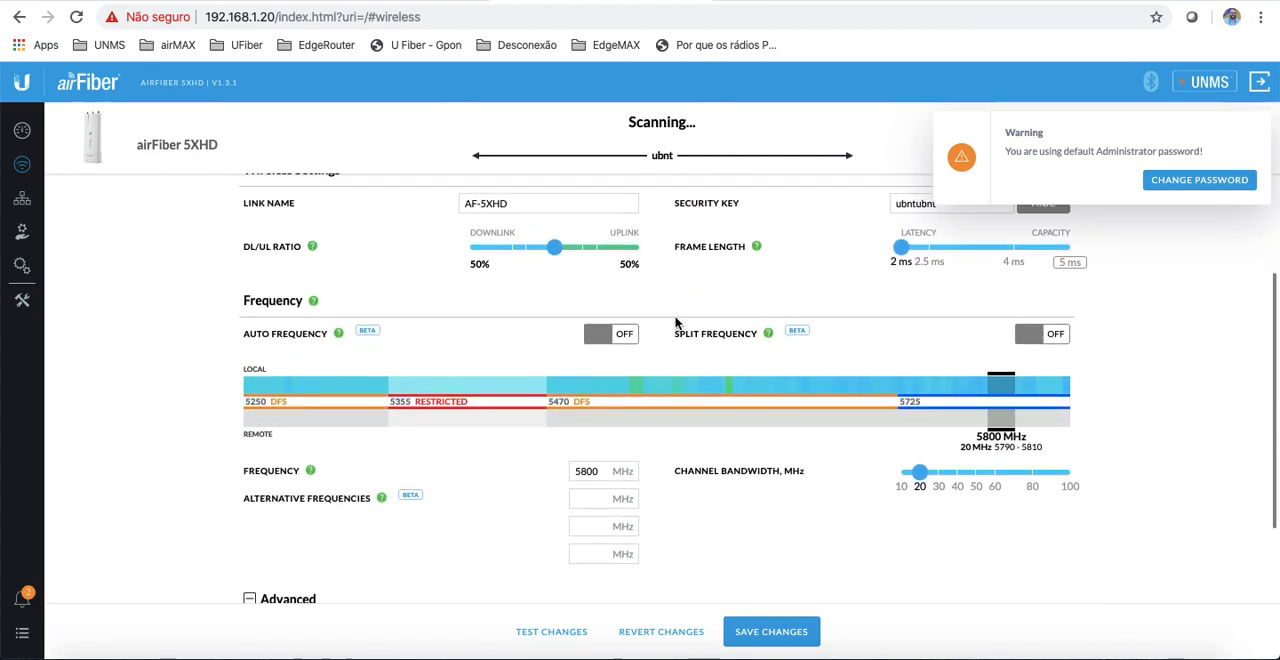
pyautogui.scroll(1, 675, 323)
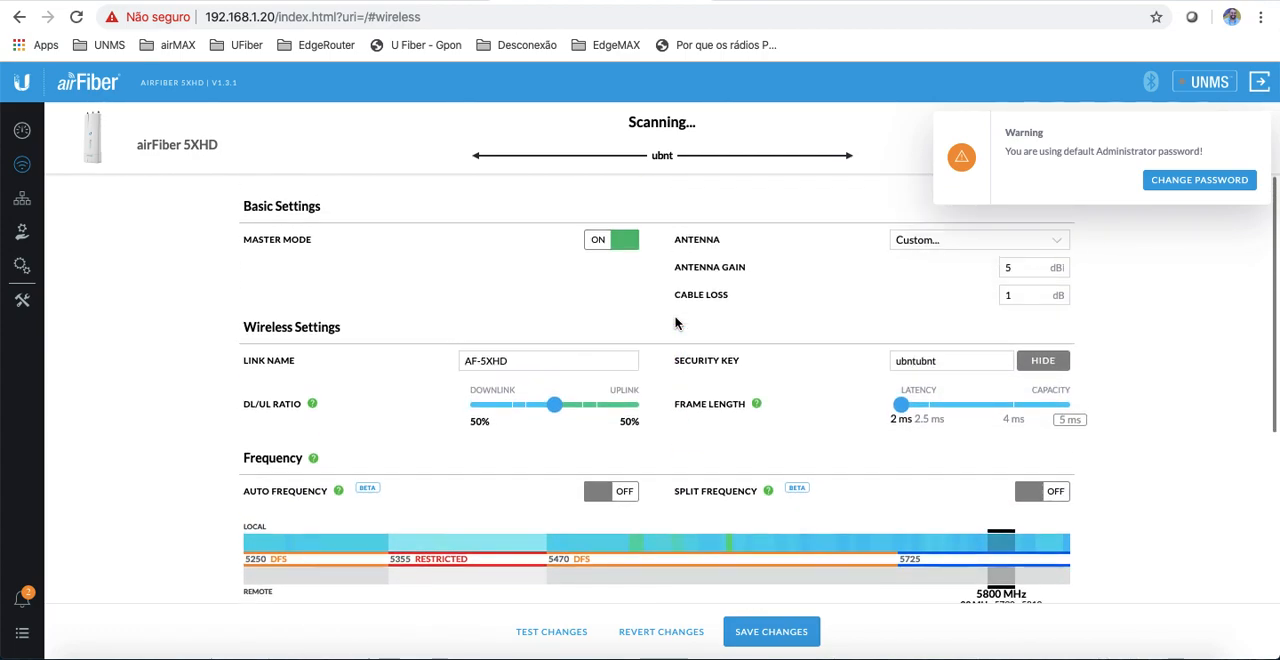
pyautogui.click(424, 1)
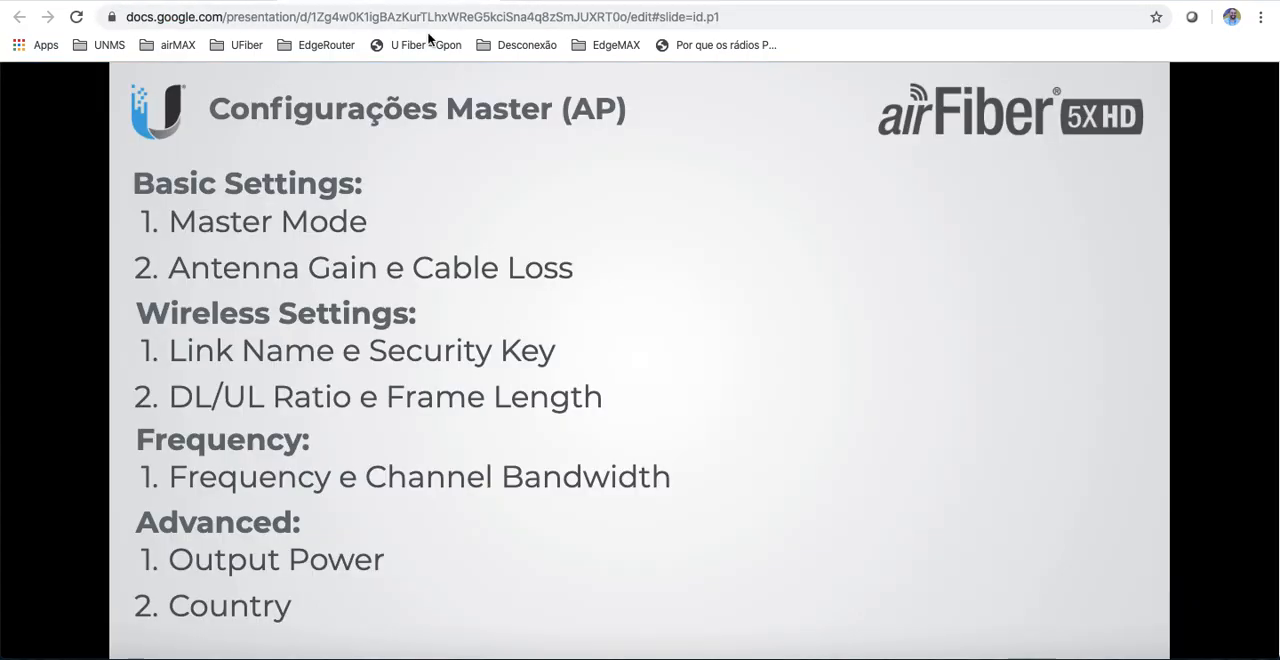
pyautogui.click(742, 271)
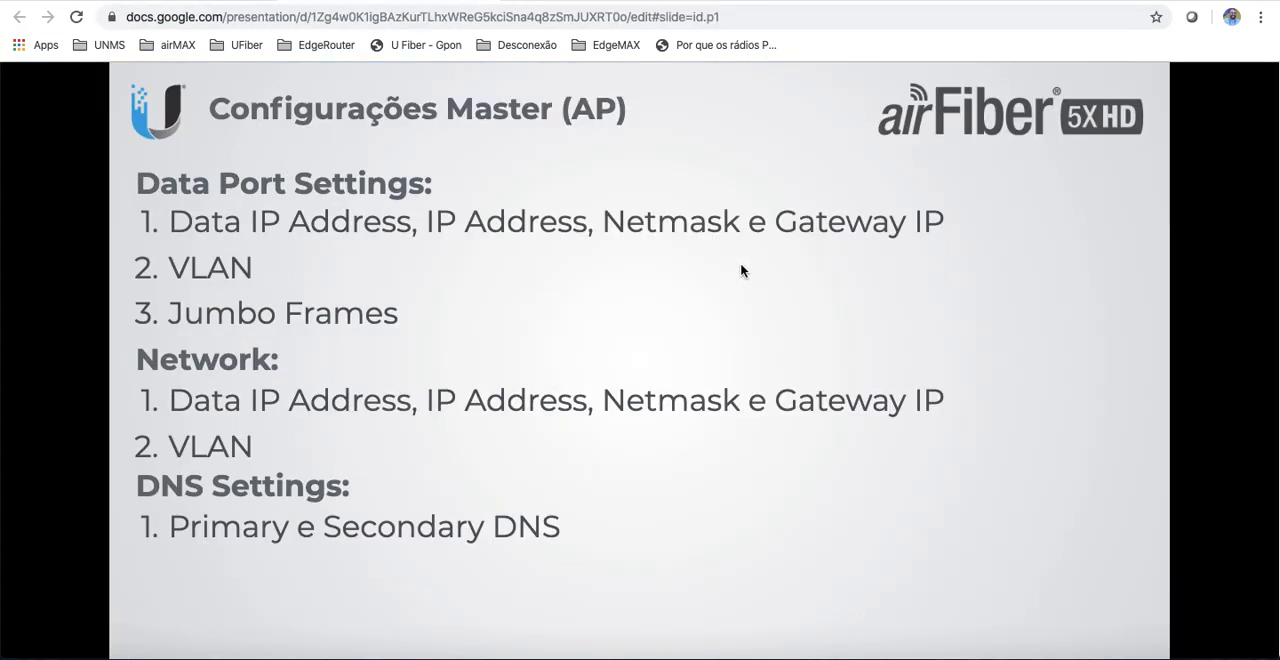
# Step: Return to the radio's Wireless page, start saving the changes, and replace the default administrator password by filling in the current, new and verification password fields
pyautogui.click(620, 2)
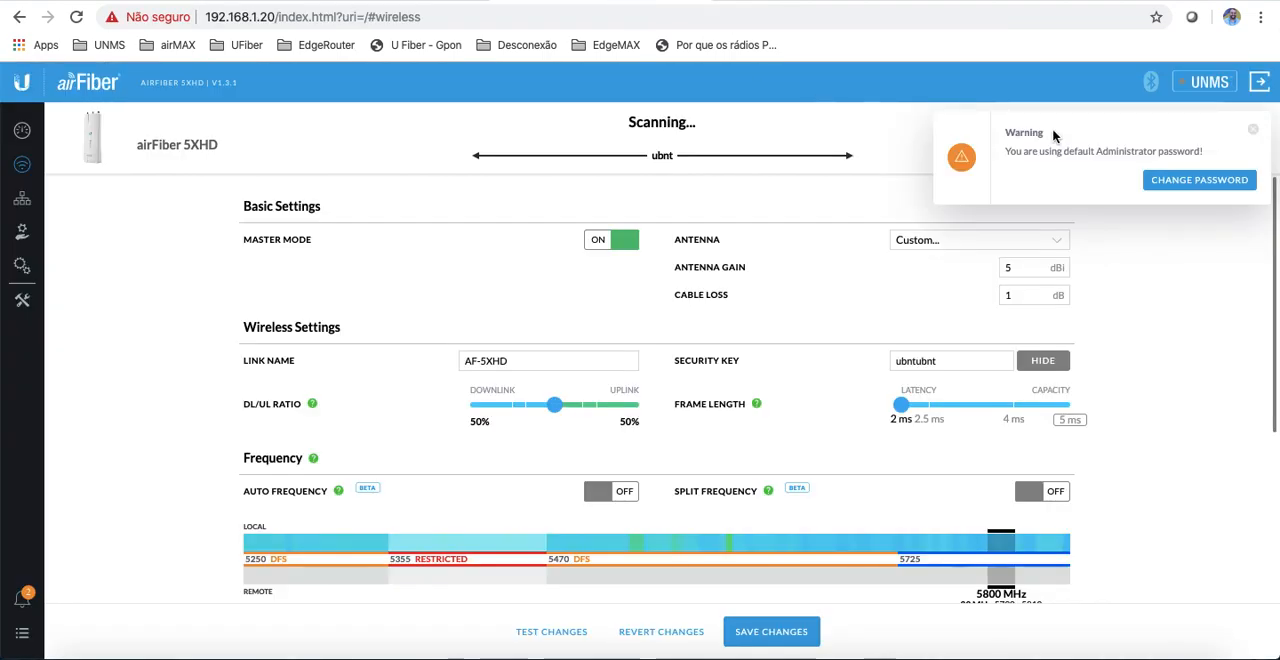
pyautogui.click(757, 634)
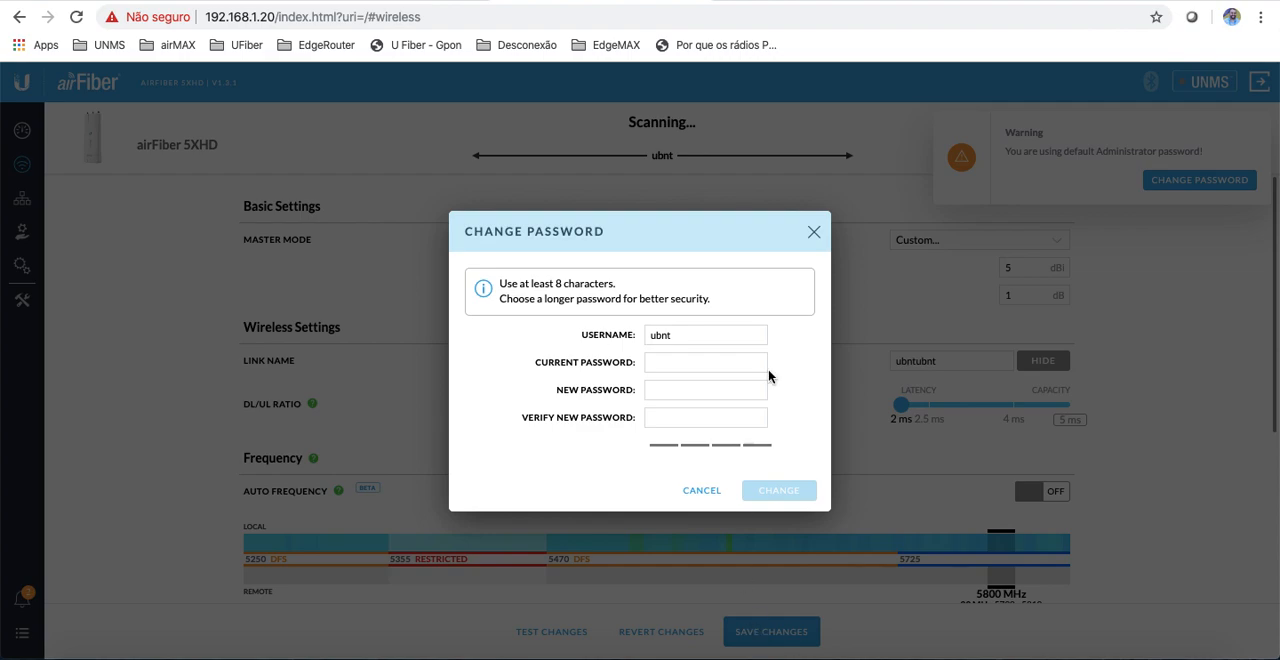
pyautogui.click(679, 363)
pyautogui.write('ubnt')
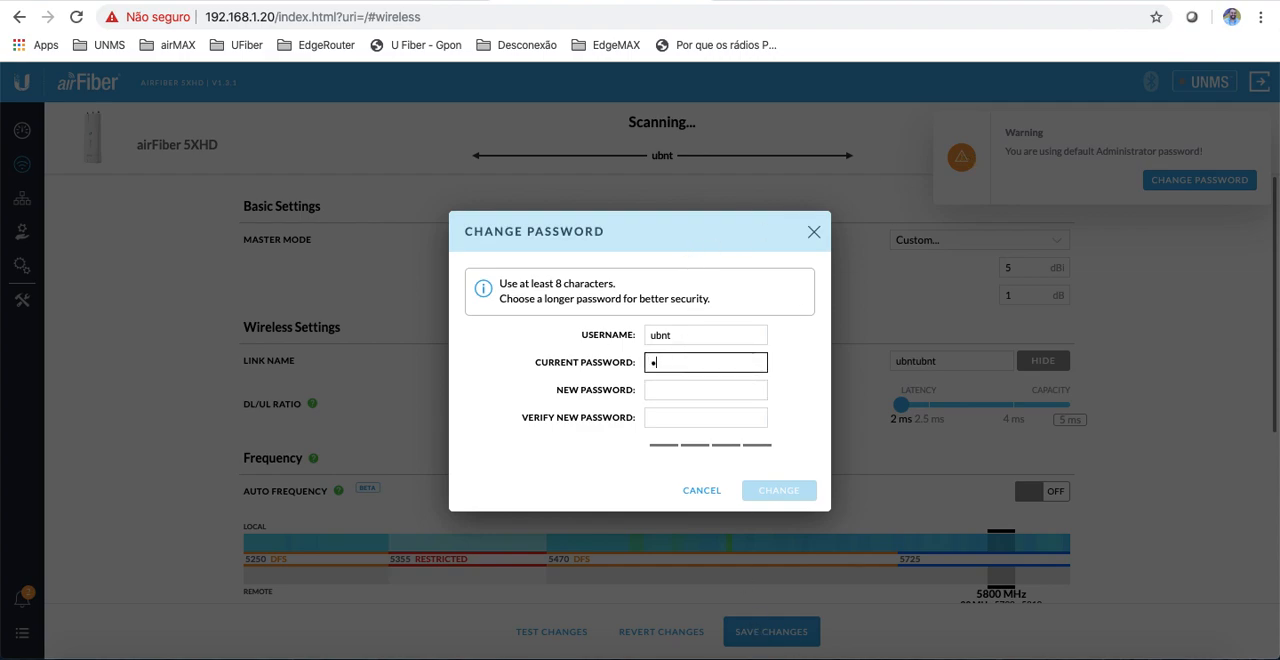
pyautogui.write('•••••••••')
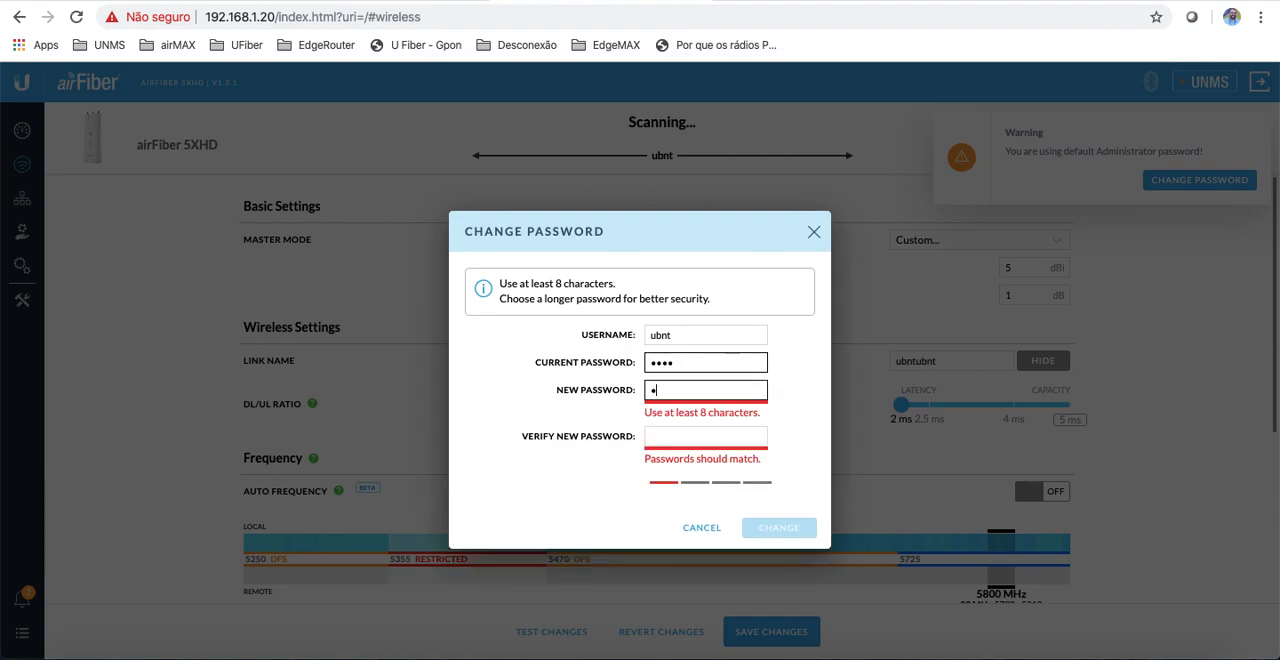
pyautogui.write('•••')
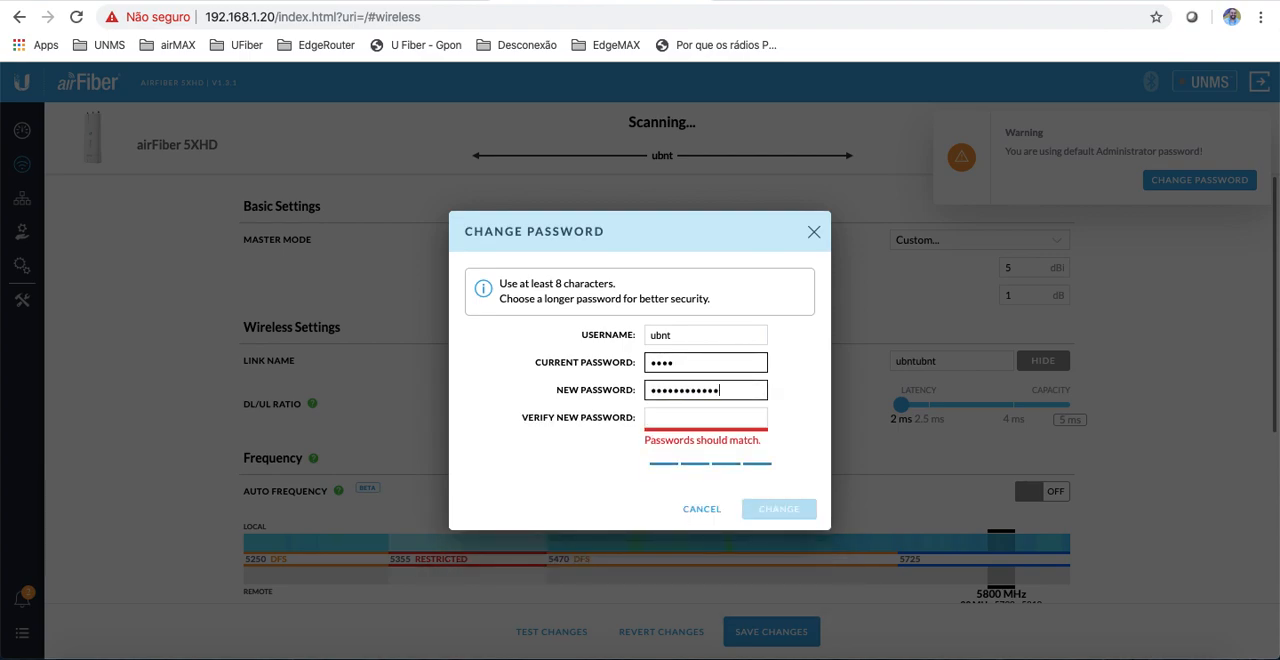
pyautogui.press('Tab')
pyautogui.write('••••••••••••')
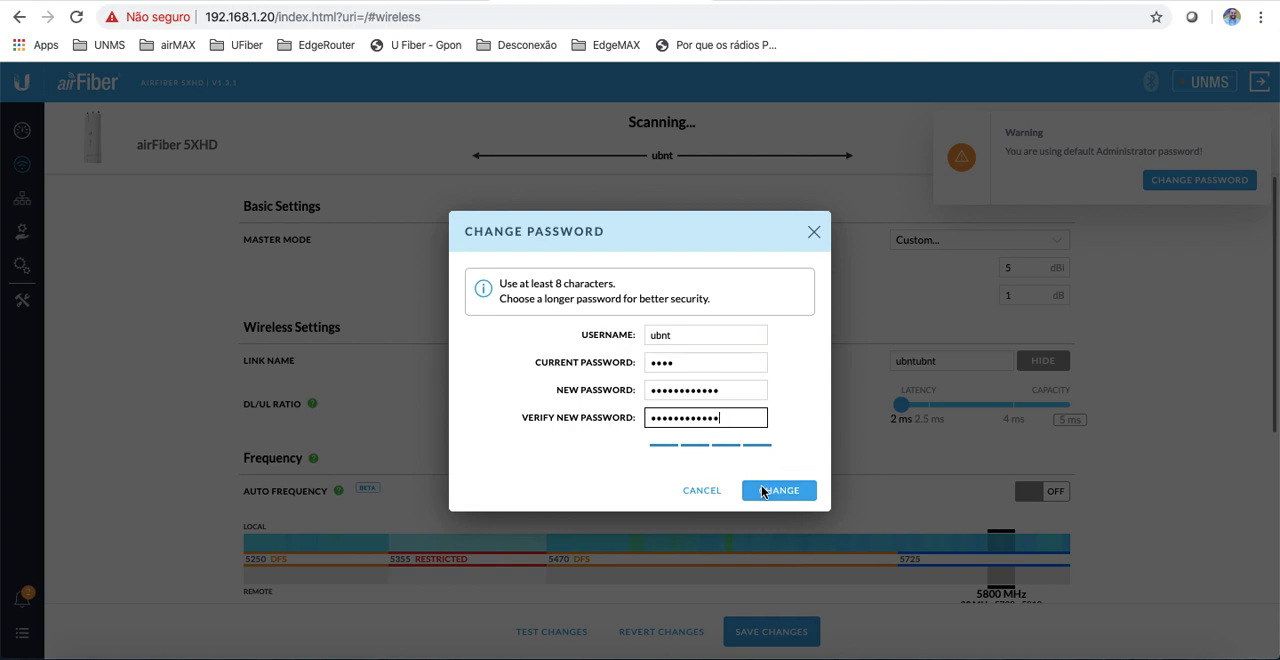
pyautogui.click(771, 491)
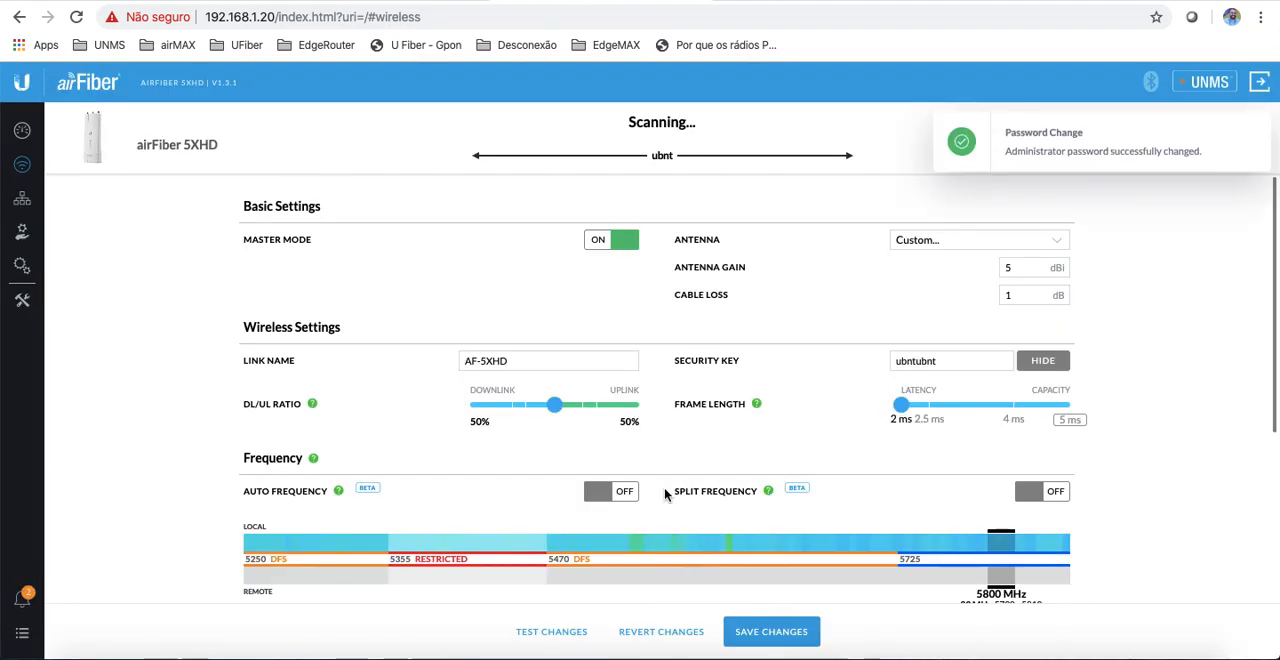
# Step: Save the wireless changes and review the Link Settings, Link Frequency and Advanced sections of the Wireless page
pyautogui.click(777, 638)
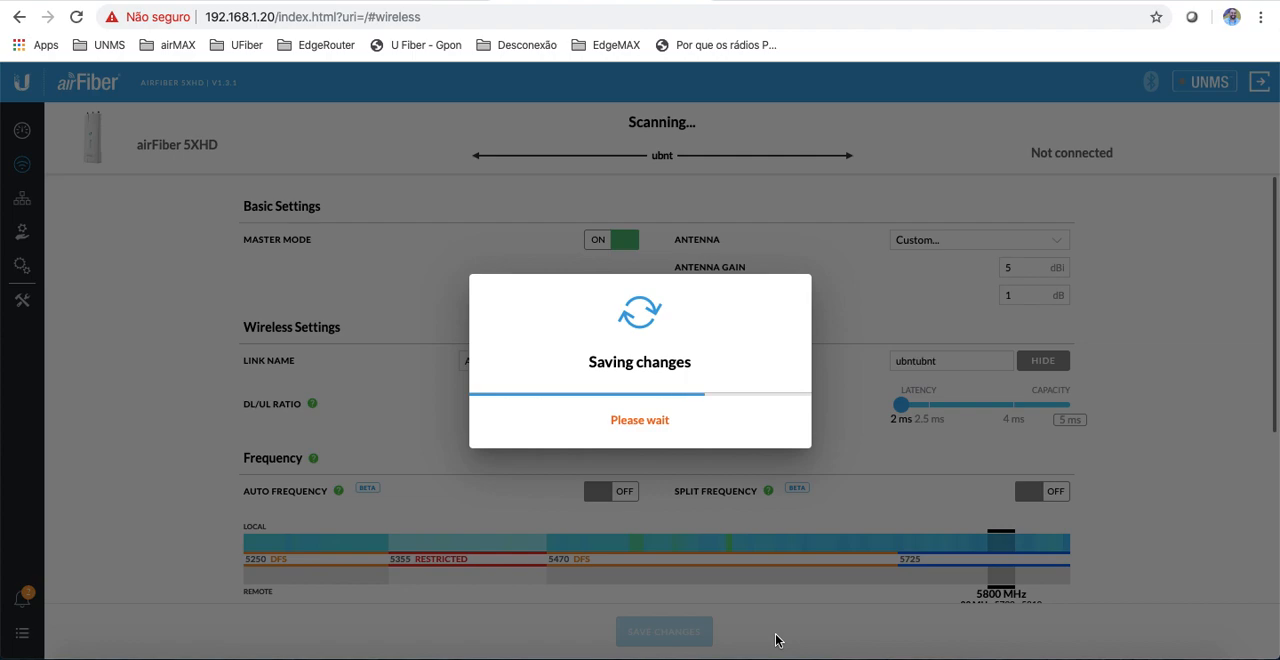
pyautogui.hotkey('ctrl', 'Tab')
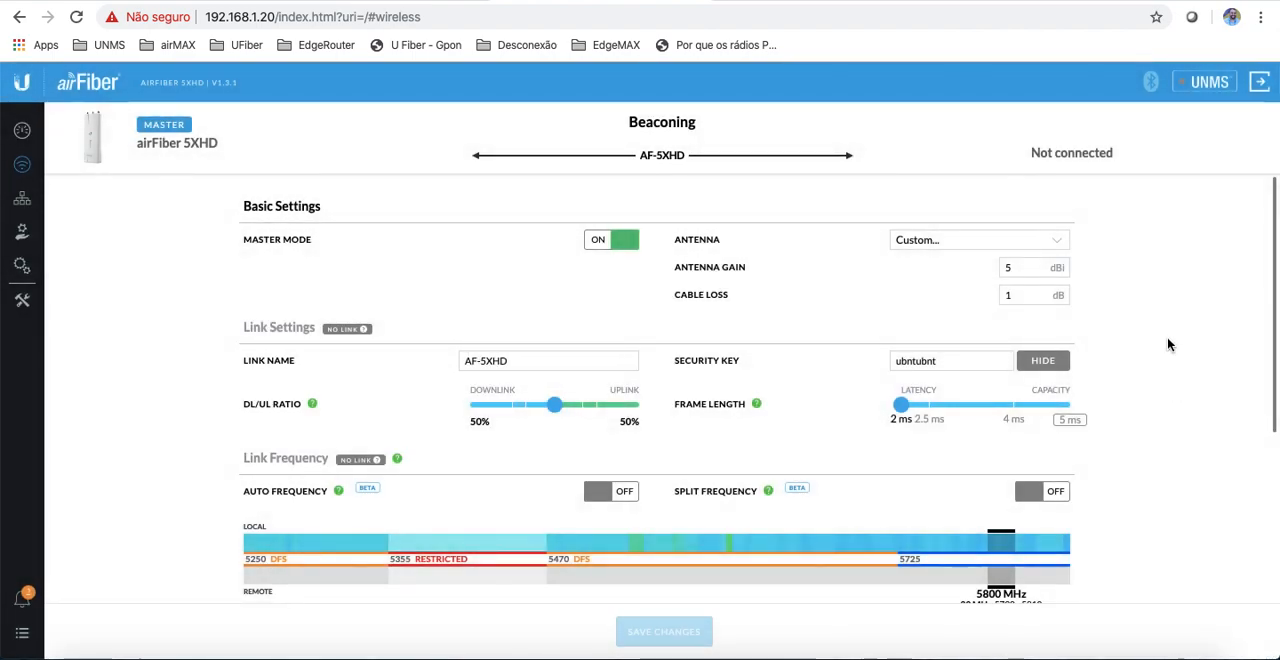
pyautogui.scroll(-5, 1167, 344)
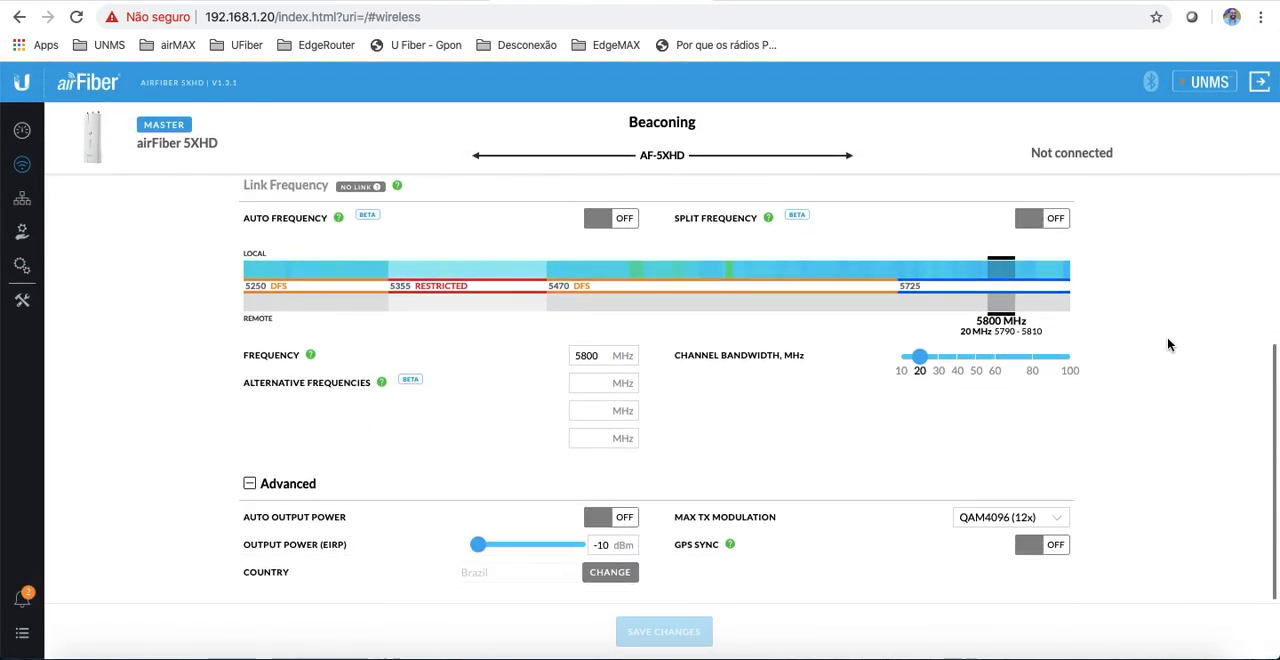
pyautogui.scroll(3, 1167, 344)
pyautogui.scroll(1, 1167, 340)
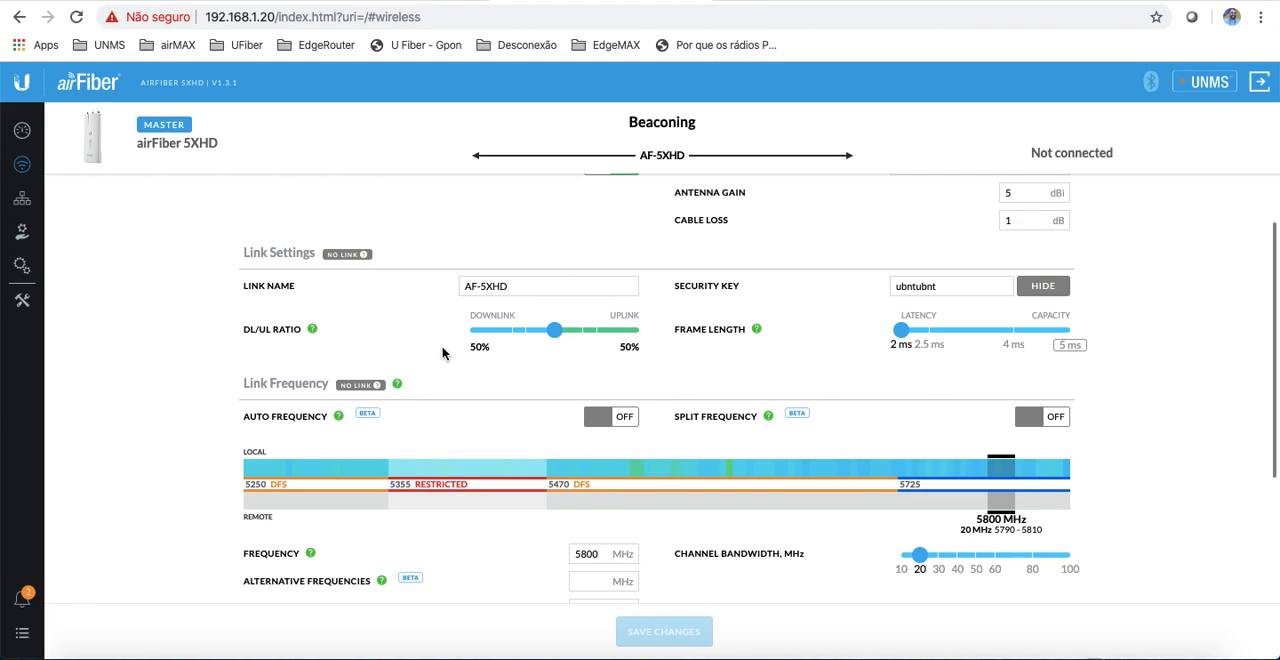
# Step: Open the Network page and examine the DATA port's IP address, netmask and gateway fields
pyautogui.click(25, 200)
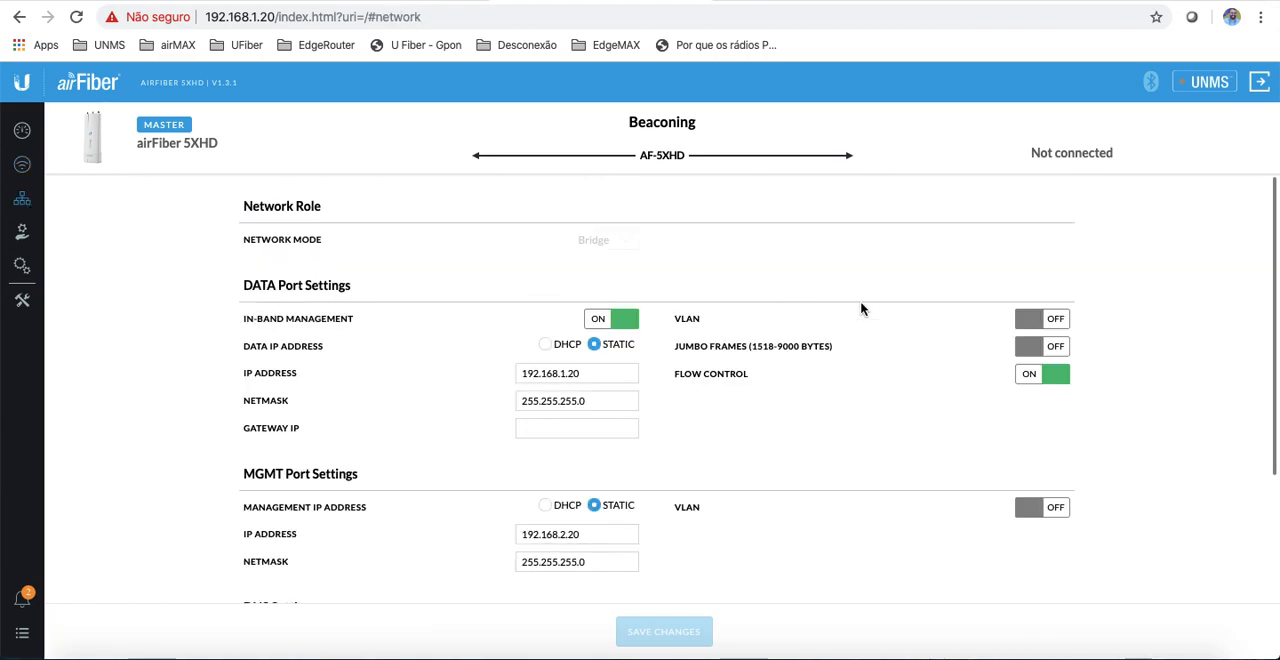
pyautogui.scroll(-1, 861, 309)
pyautogui.scroll(1, 861, 309)
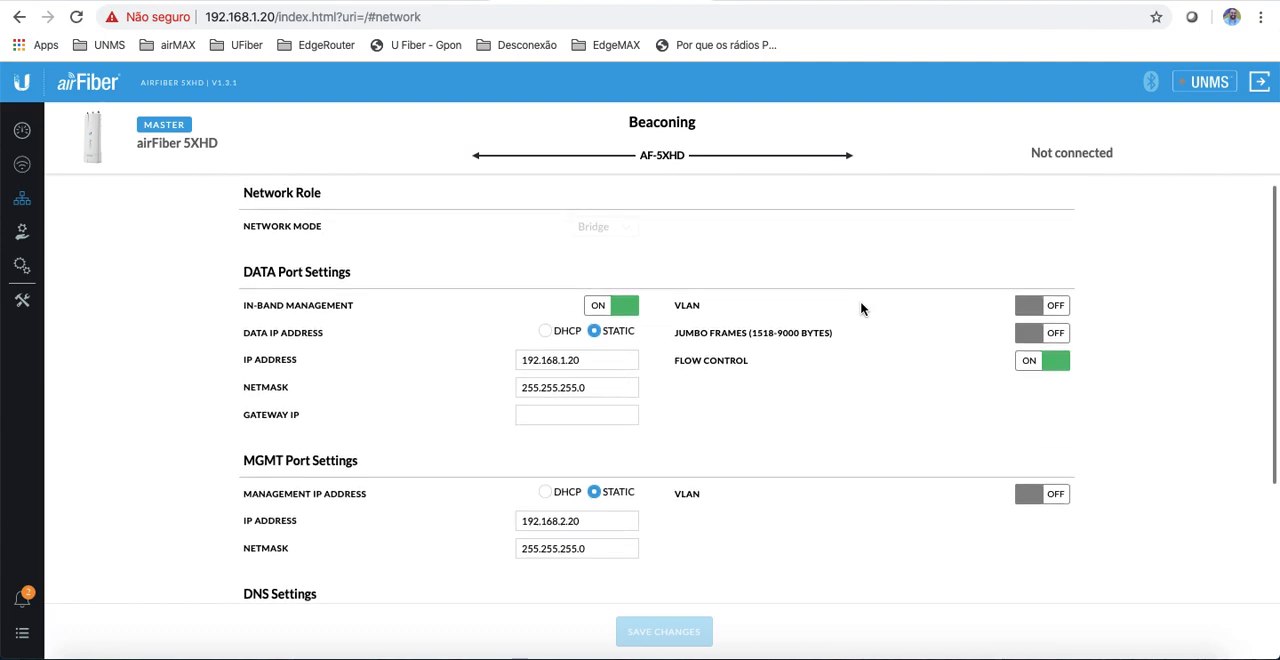
pyautogui.scroll(-2, 861, 309)
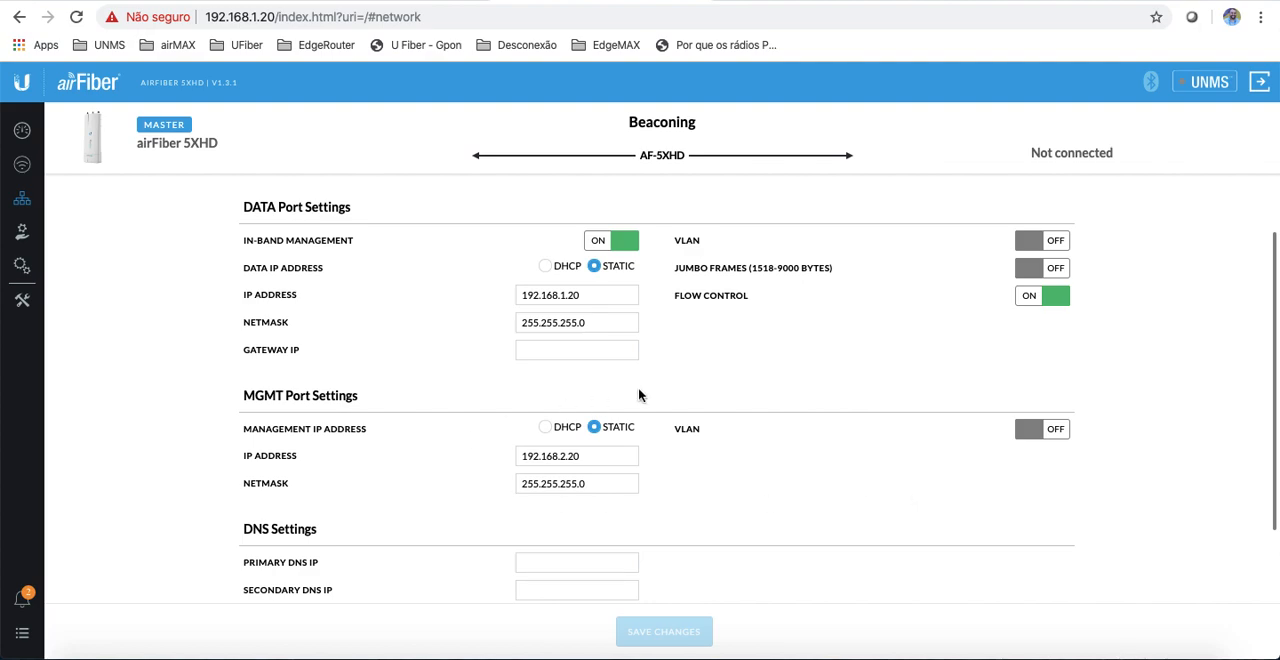
pyautogui.click(521, 297)
pyautogui.click(653, 289)
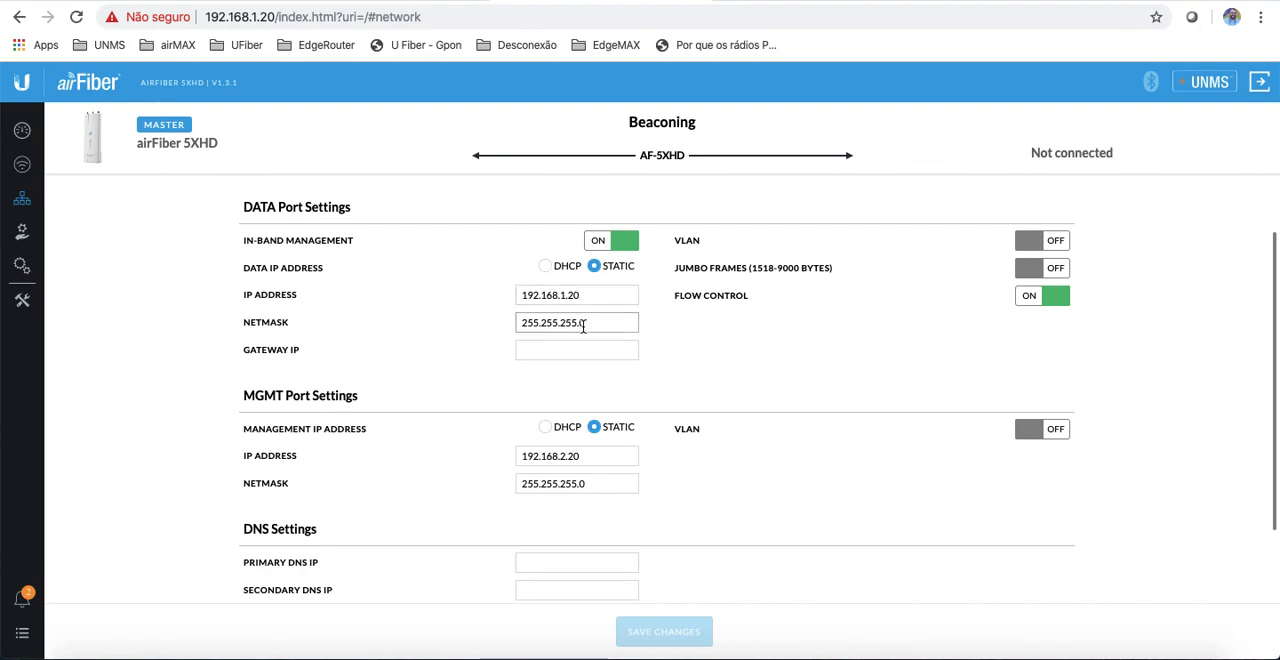
pyautogui.click(605, 348)
# Step: Try the DATA port's Jumbo Frames option and VLAN with ID 30, and switch both back off
pyautogui.click(1059, 275)
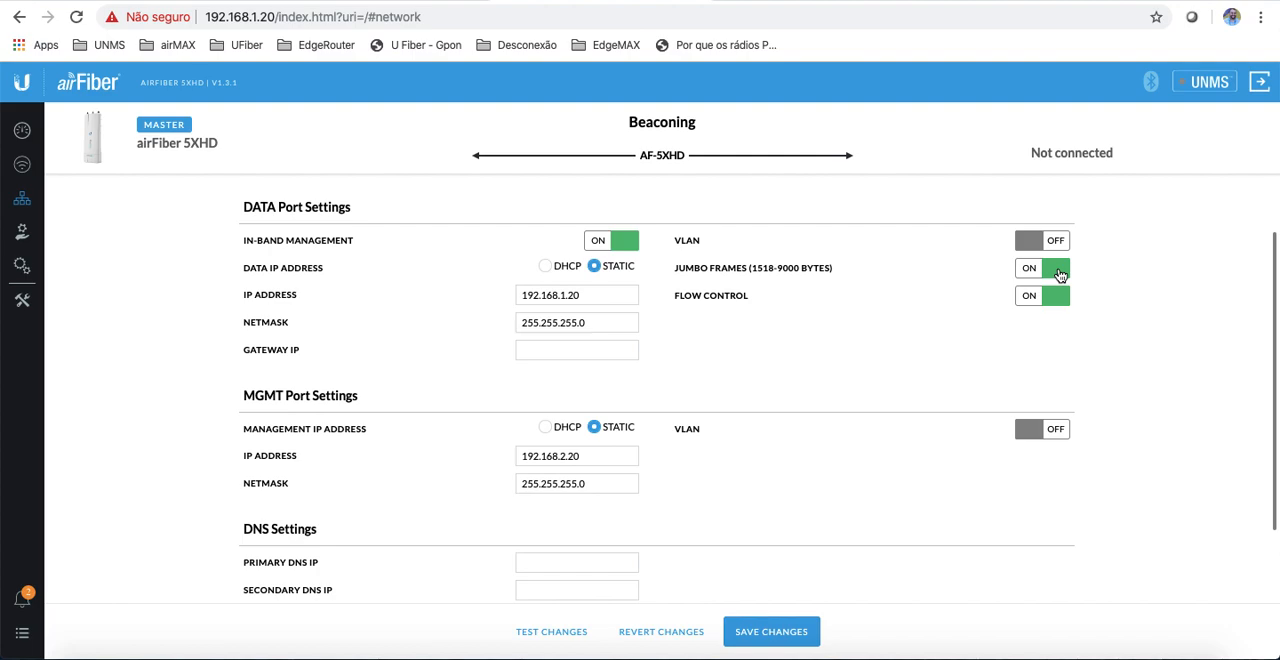
pyautogui.click(1059, 275)
pyautogui.click(1058, 243)
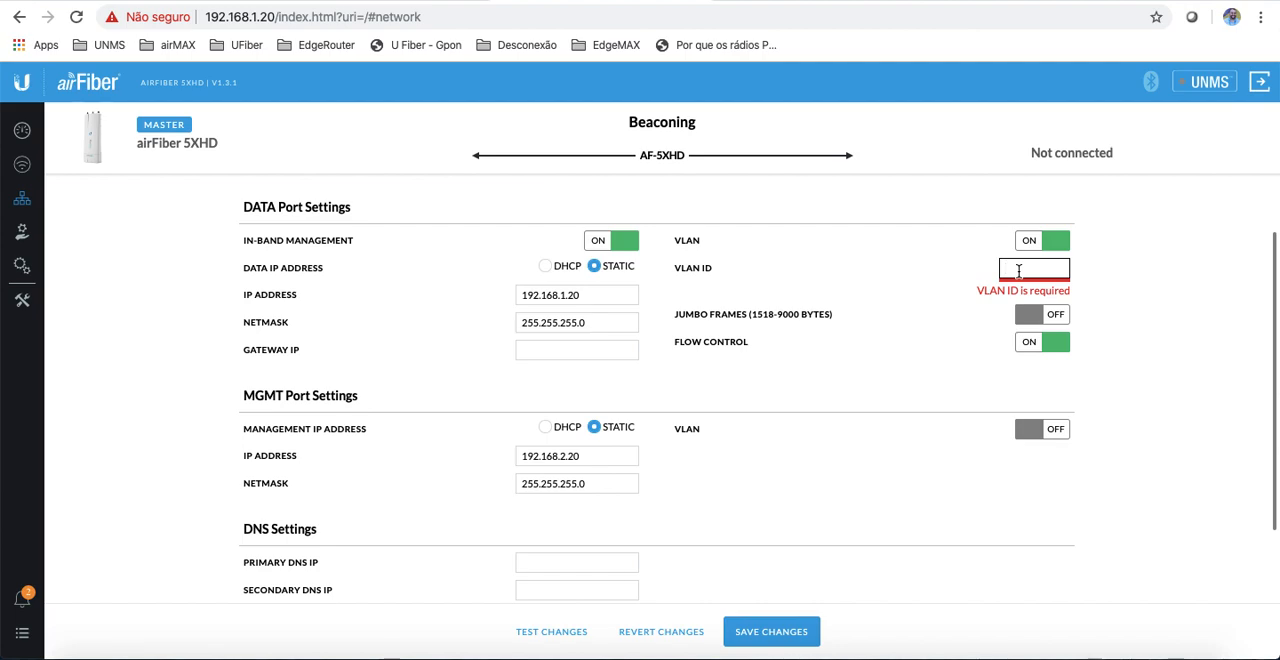
pyautogui.write('30')
pyautogui.press('BackSpace')
pyautogui.press('BackSpace')
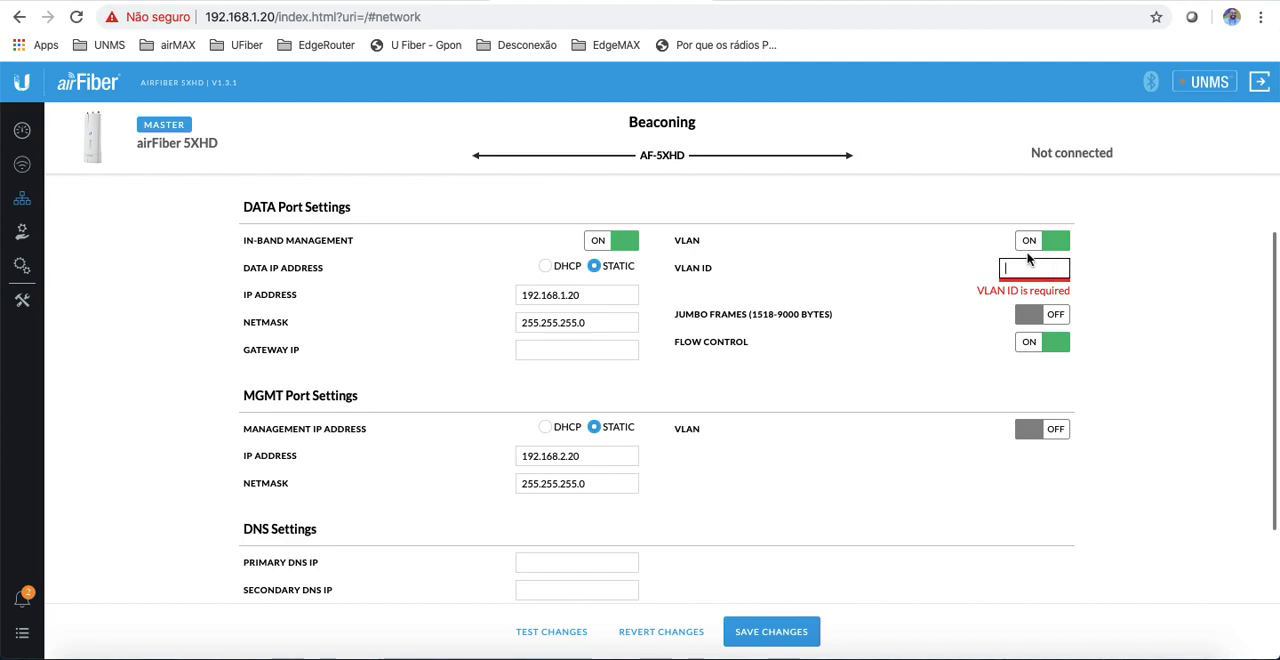
pyautogui.click(1035, 243)
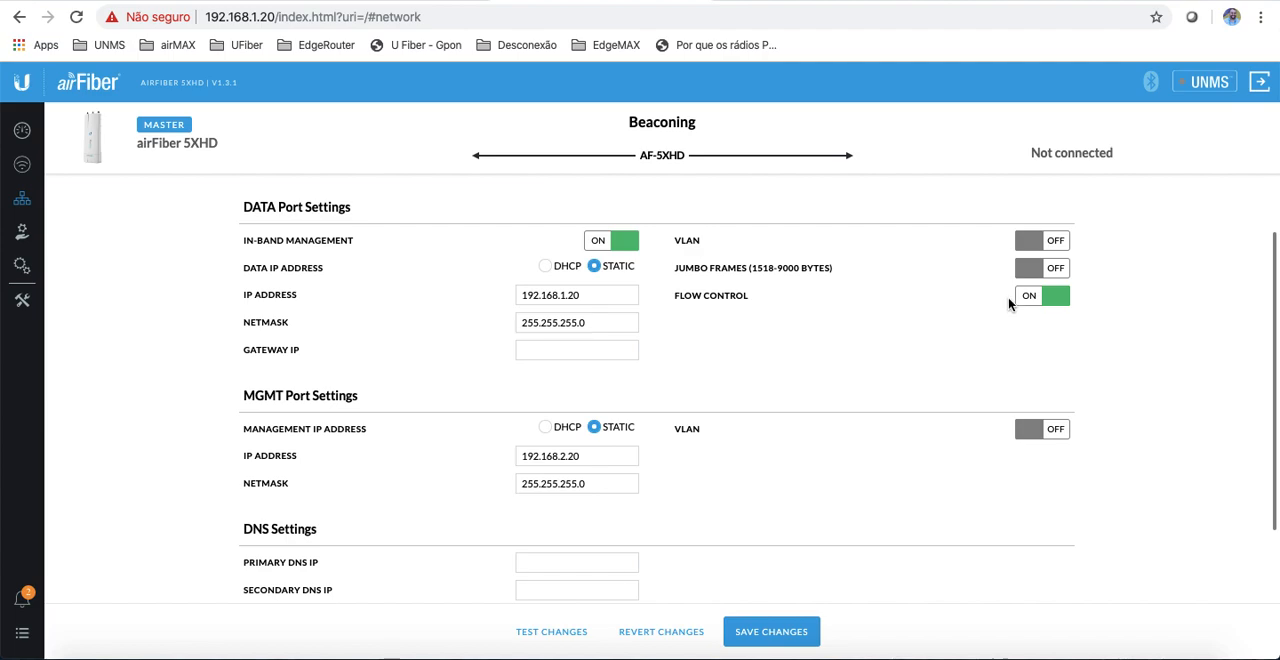
# Step: Turn off In-Band Management to look at its effect on the DATA and MGMT port settings, and turn it back on
pyautogui.scroll(-2, 766, 420)
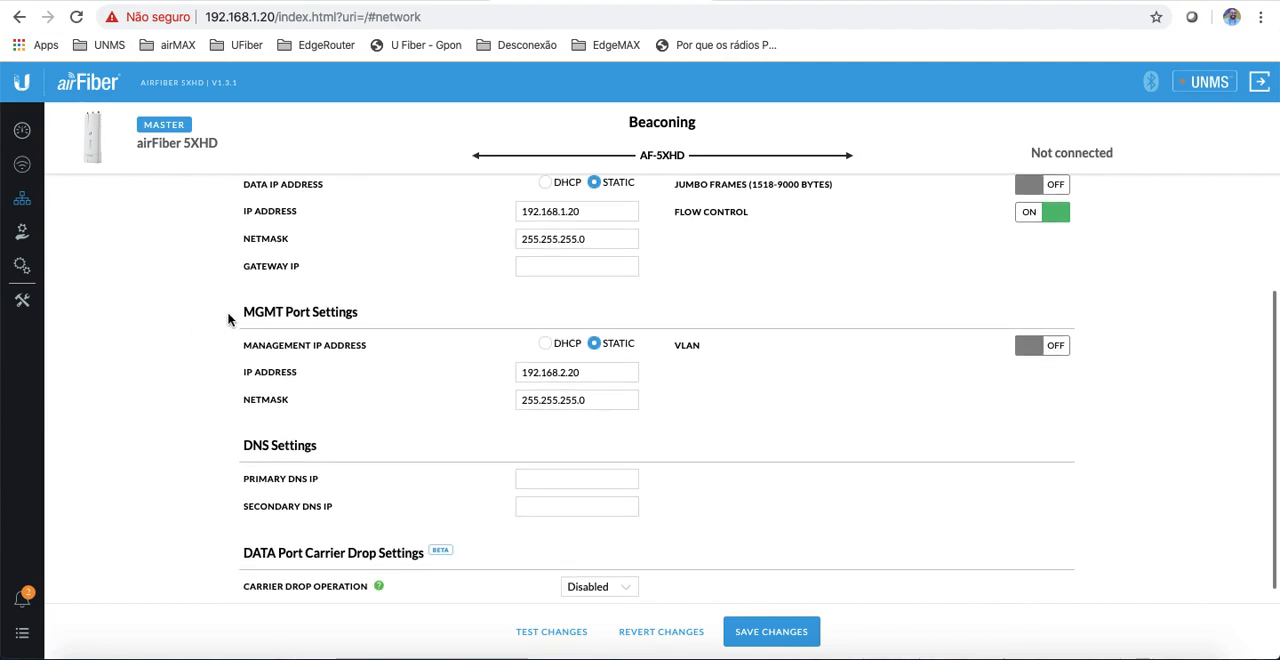
pyautogui.scroll(1, 220, 300)
pyautogui.scroll(1, 248, 340)
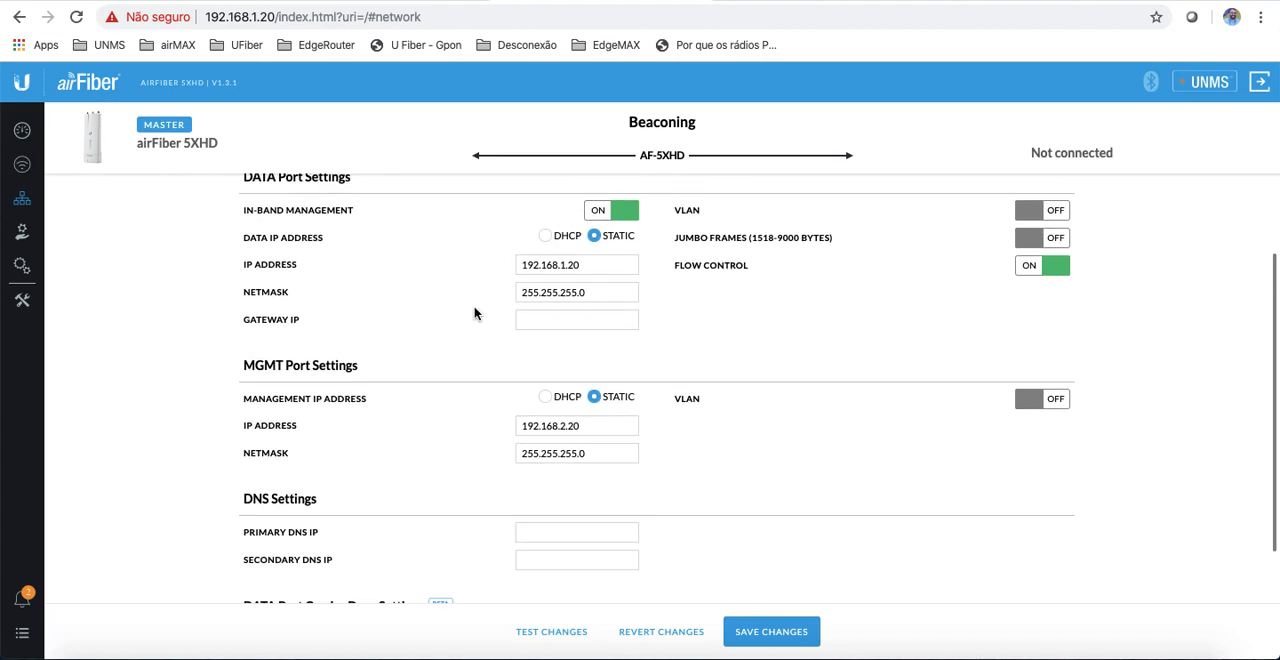
pyautogui.scroll(1, 312, 271)
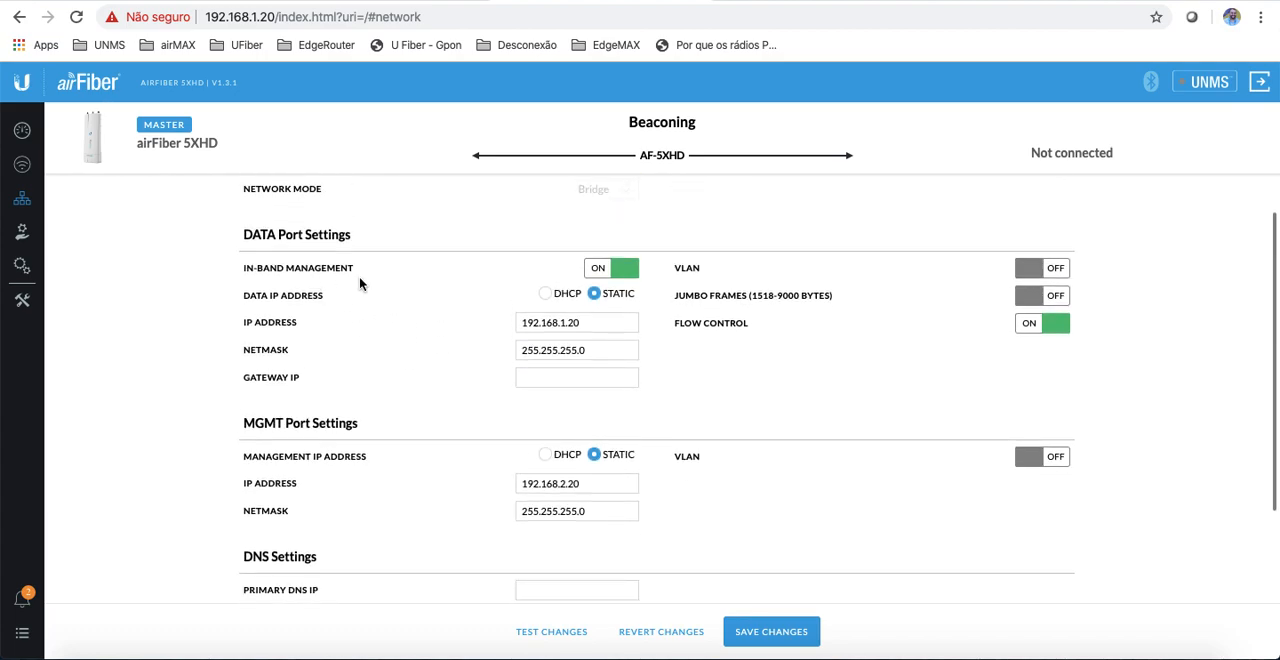
pyautogui.click(601, 273)
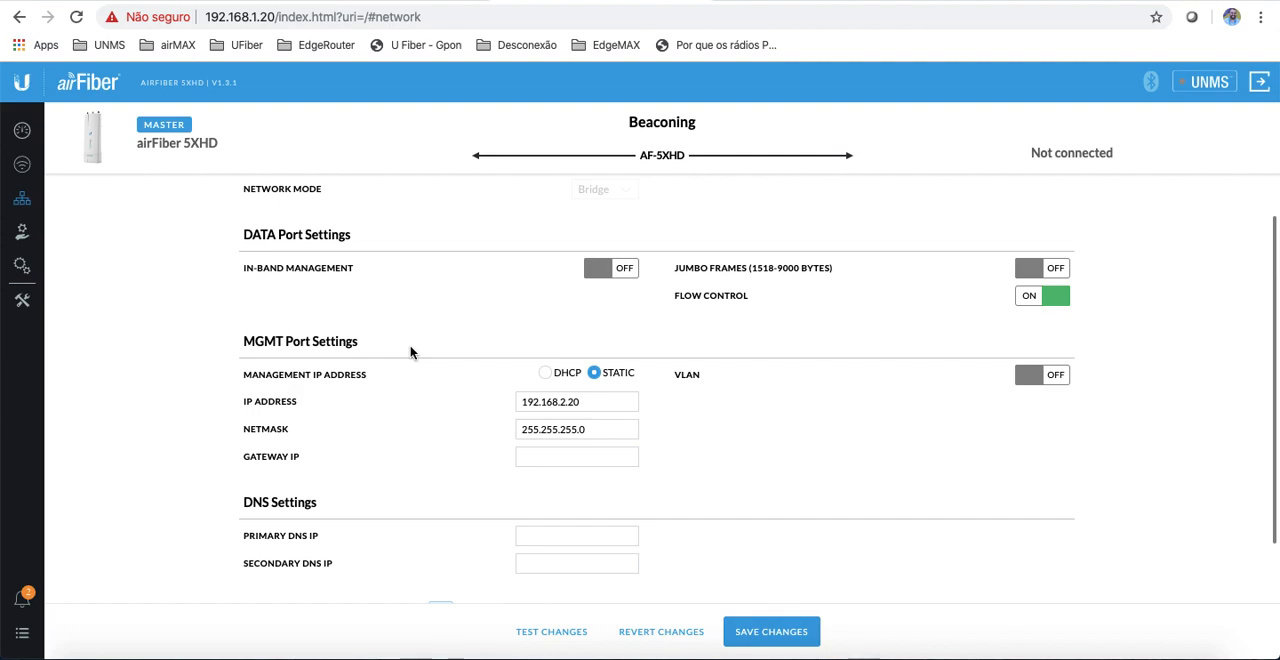
pyautogui.click(627, 273)
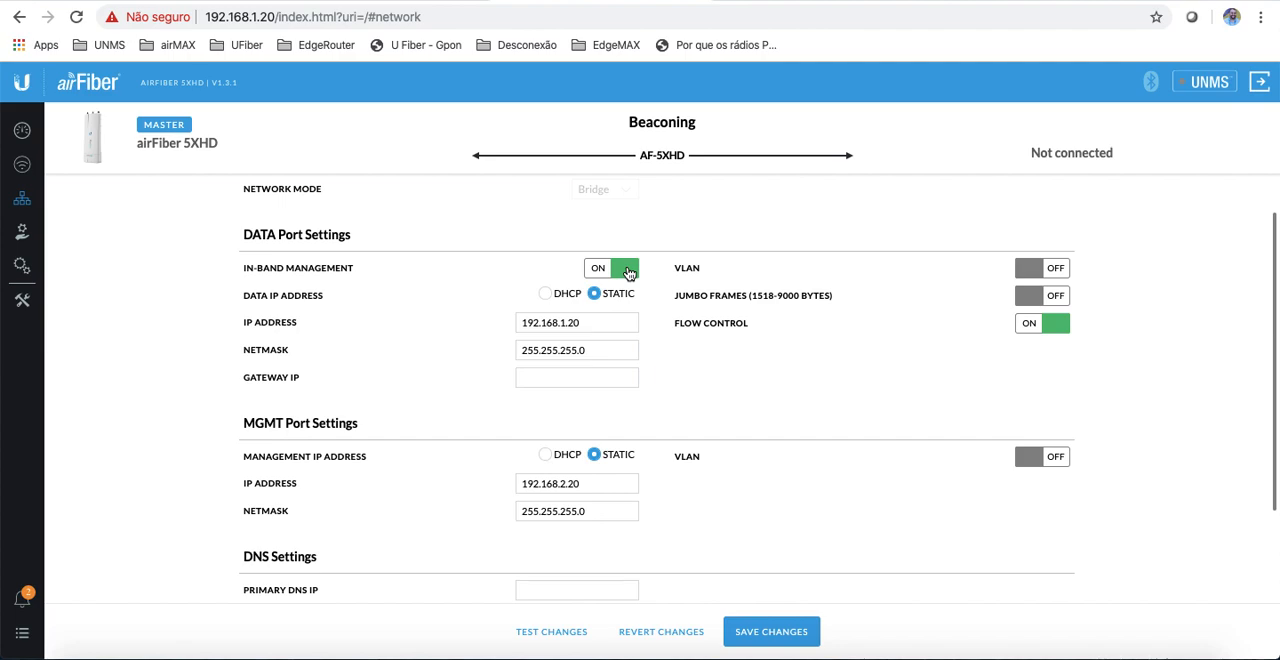
# Step: Enable Carrier Drop Operation to look at its session and capacity threshold options, and revert the network changes
pyautogui.scroll(-3, 787, 491)
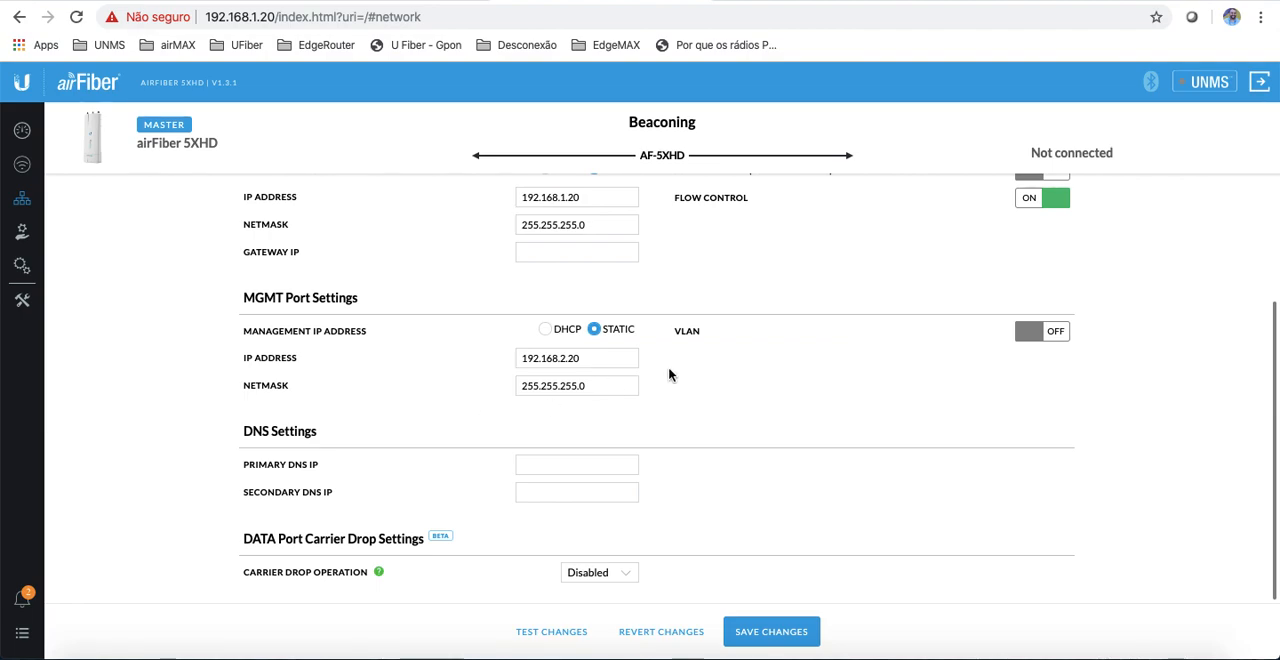
pyautogui.scroll(2, 869, 315)
pyautogui.scroll(-2, 869, 315)
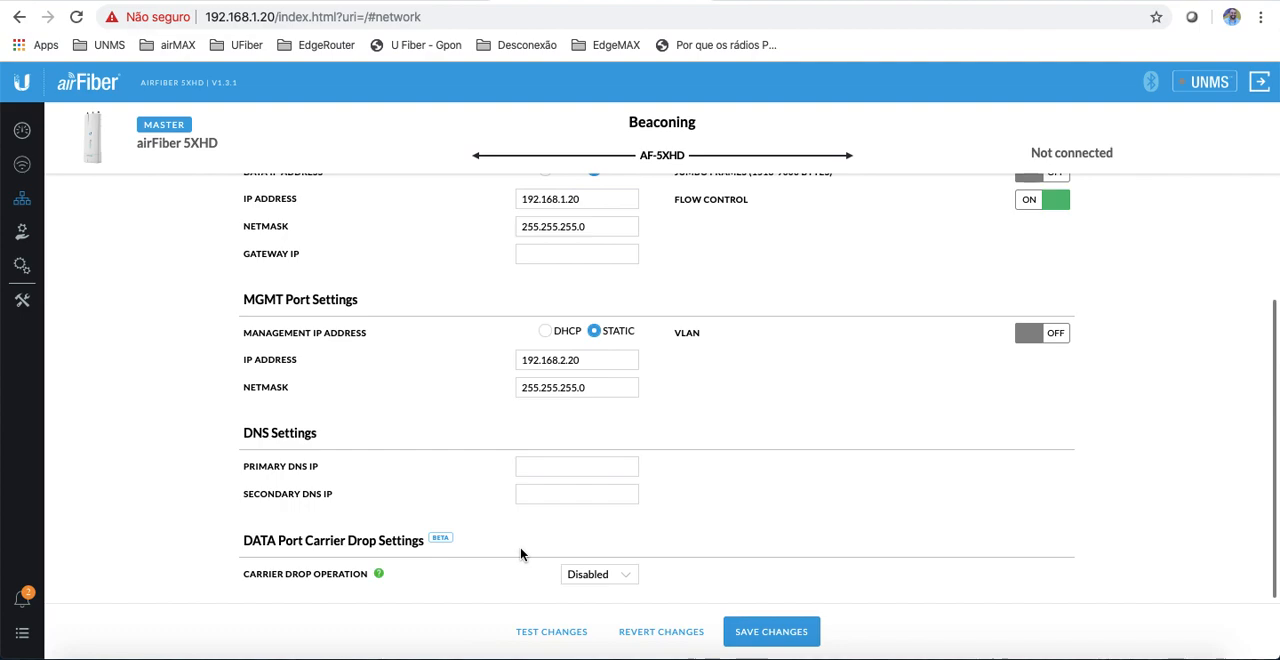
pyautogui.click(624, 577)
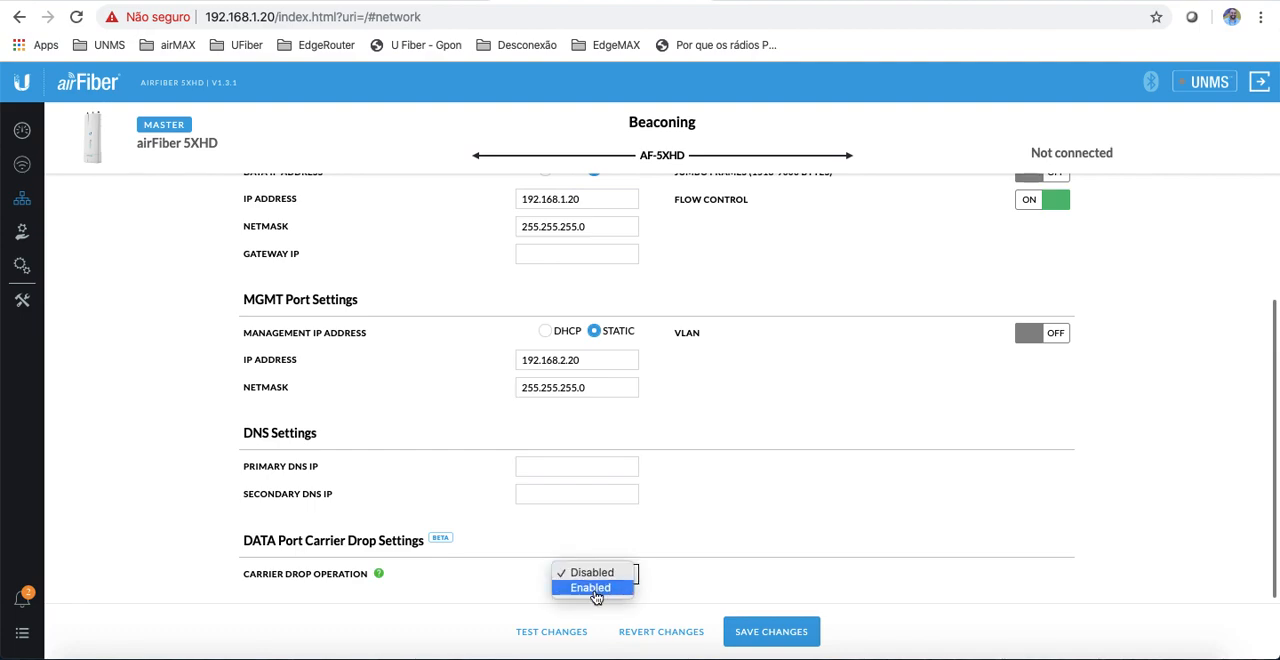
pyautogui.click(592, 588)
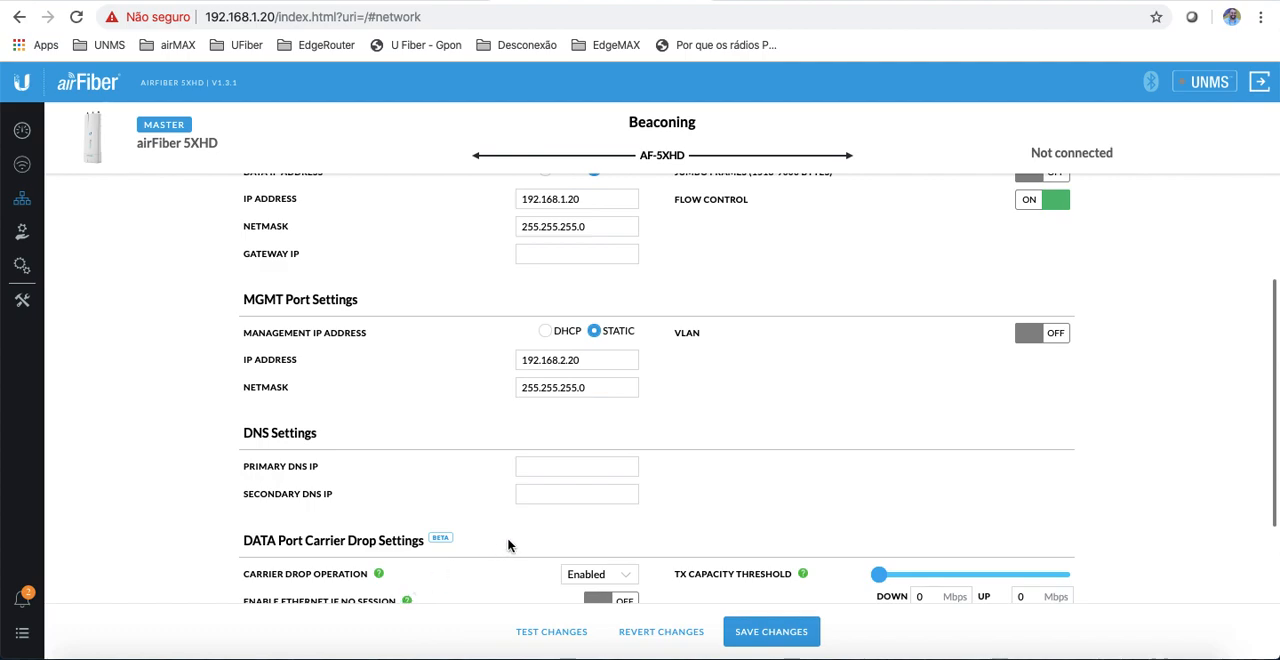
pyautogui.scroll(-2, 508, 545)
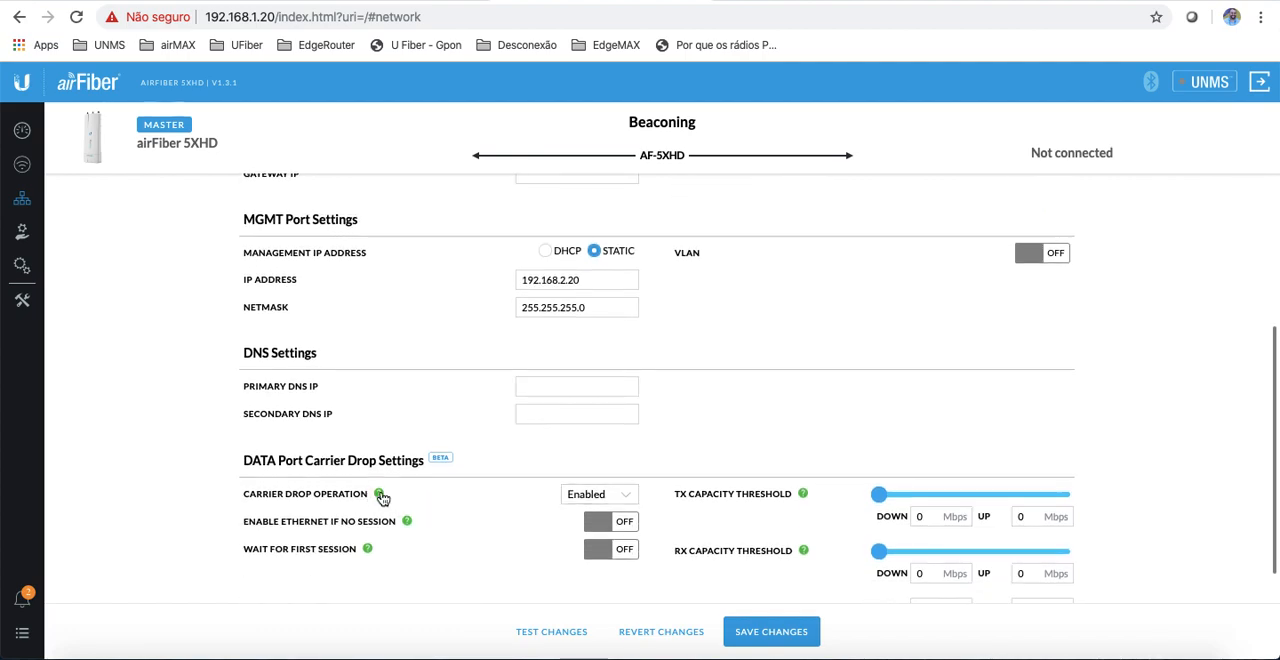
pyautogui.moveTo(380, 496)
pyautogui.click(921, 518)
pyautogui.scroll(-1, 903, 366)
pyautogui.scroll(5, 903, 366)
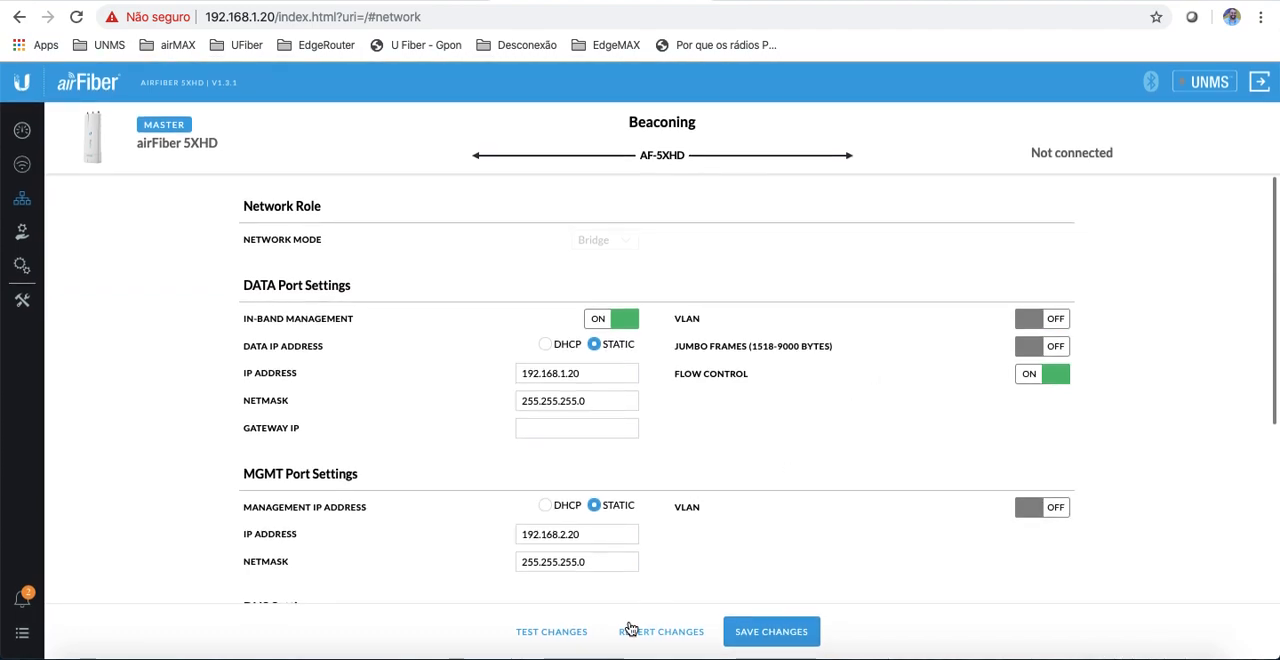
pyautogui.click(656, 631)
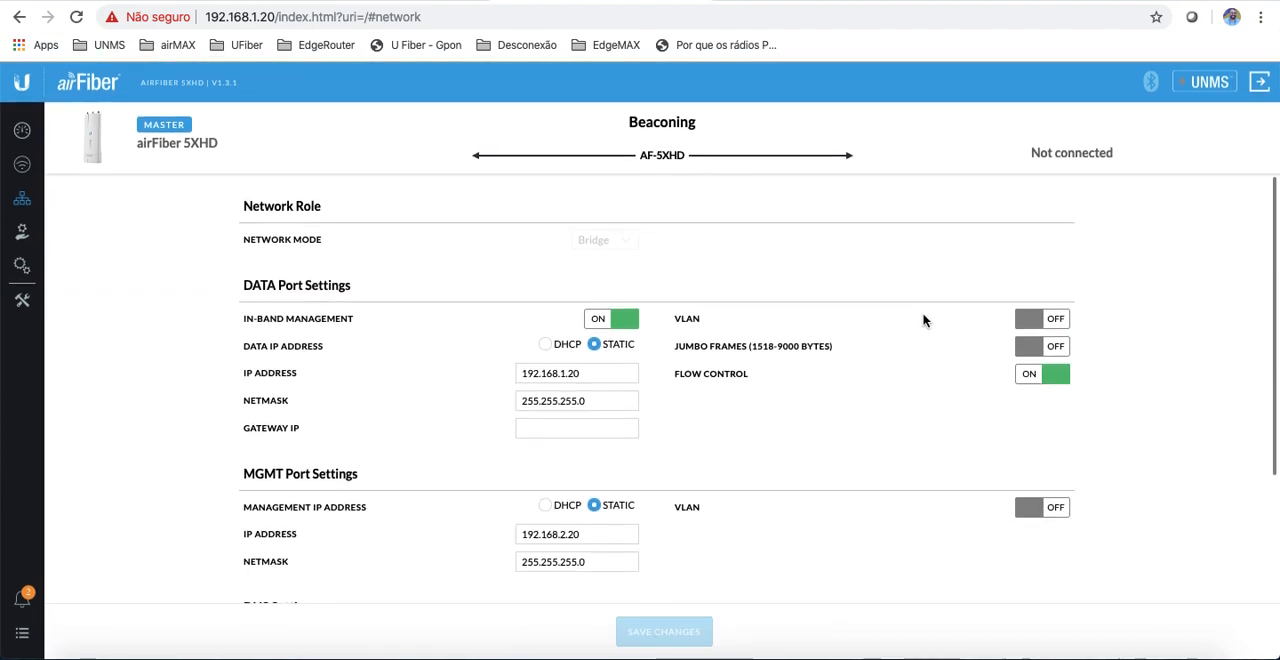
# Step: Look over the reverted network settings and go back to the Wireless page
pyautogui.scroll(-1, 923, 360)
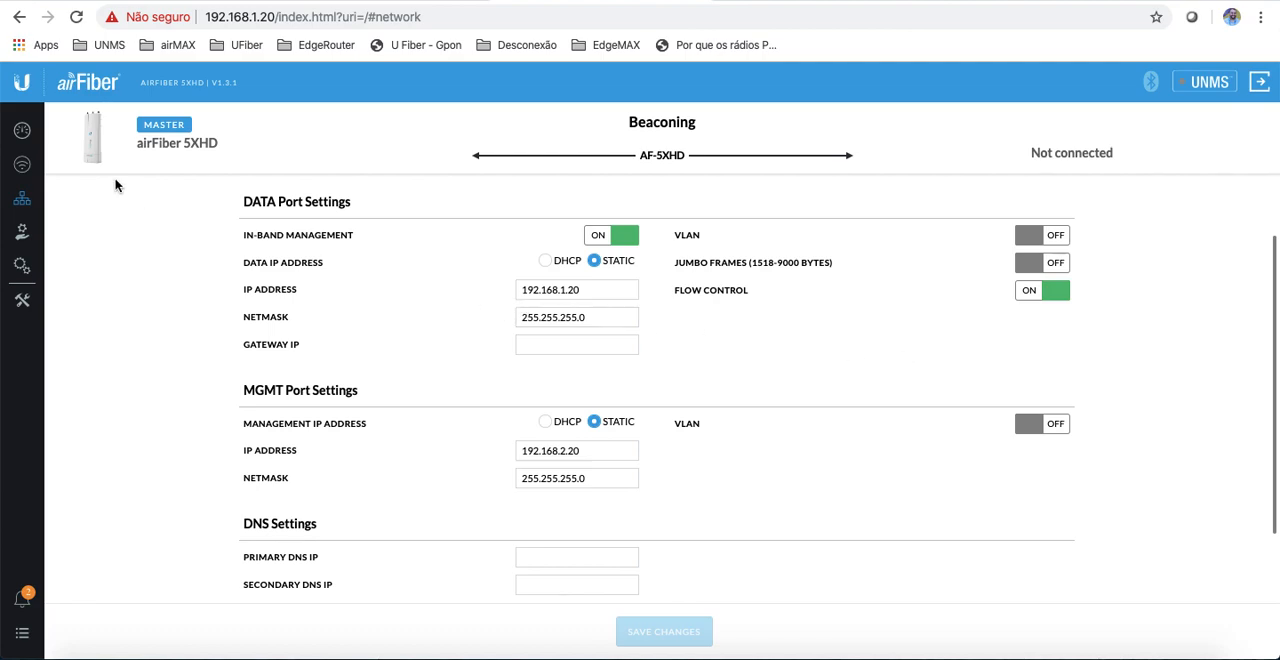
pyautogui.click(23, 165)
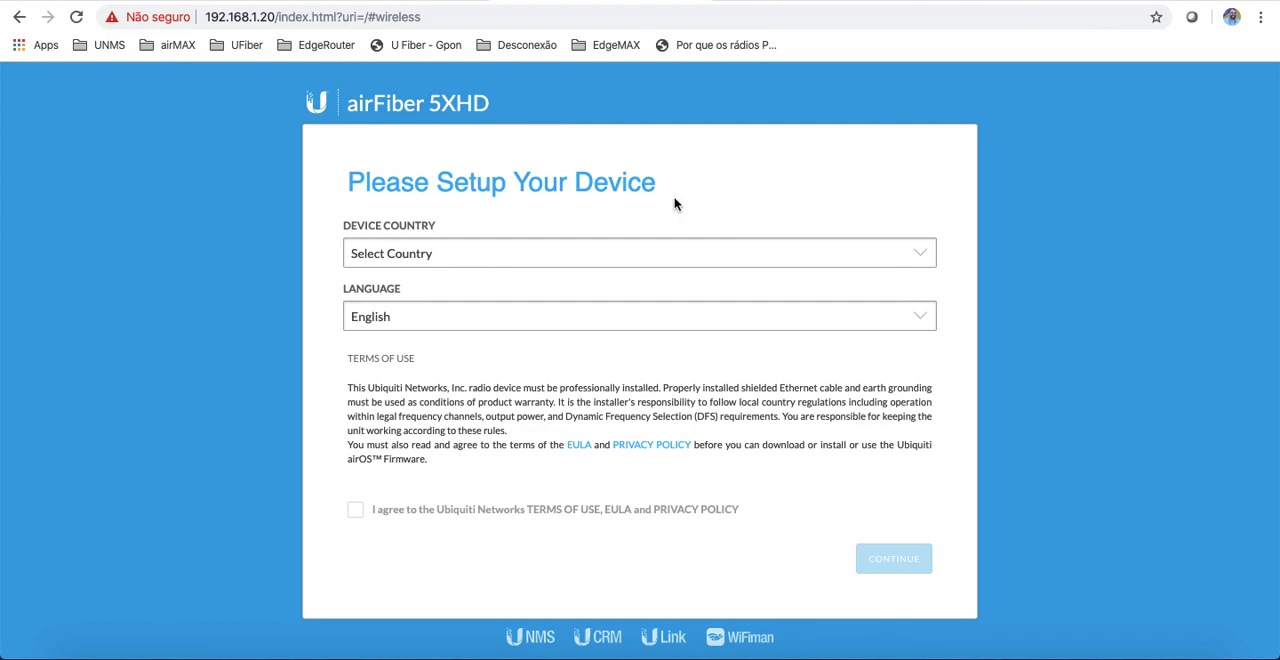
# Step: Complete the device setup with Brazil as the device country and accept the terms of use
pyautogui.click(569, 252)
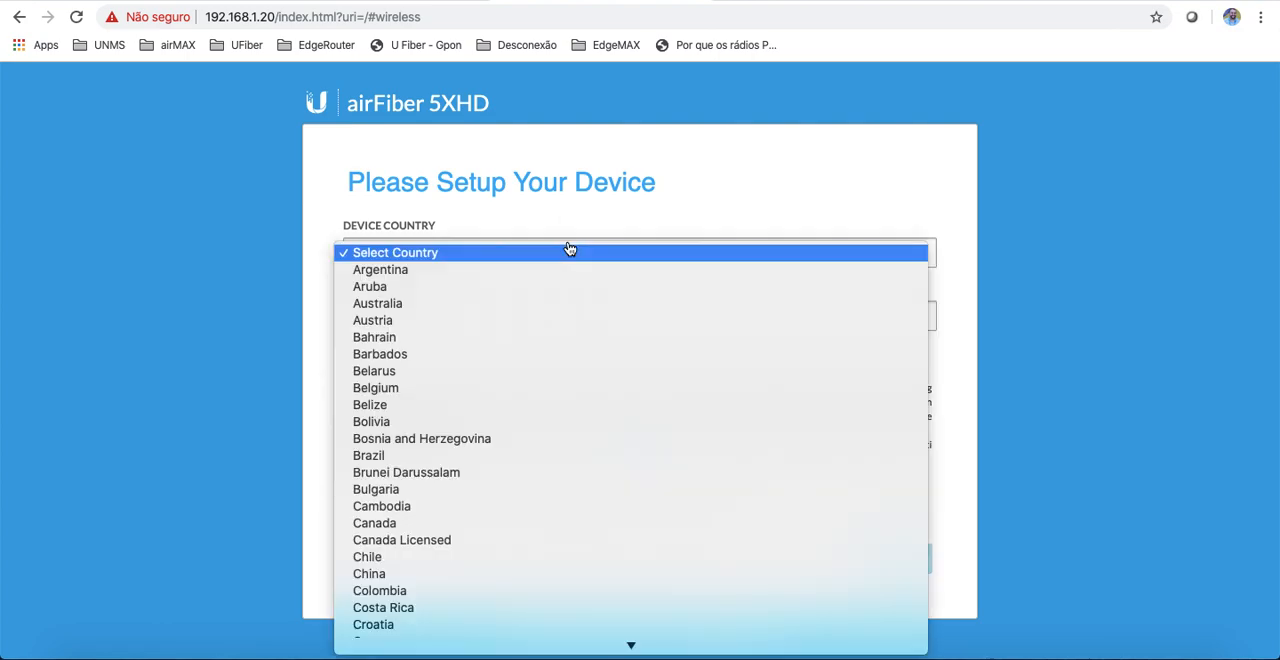
pyautogui.click(429, 455)
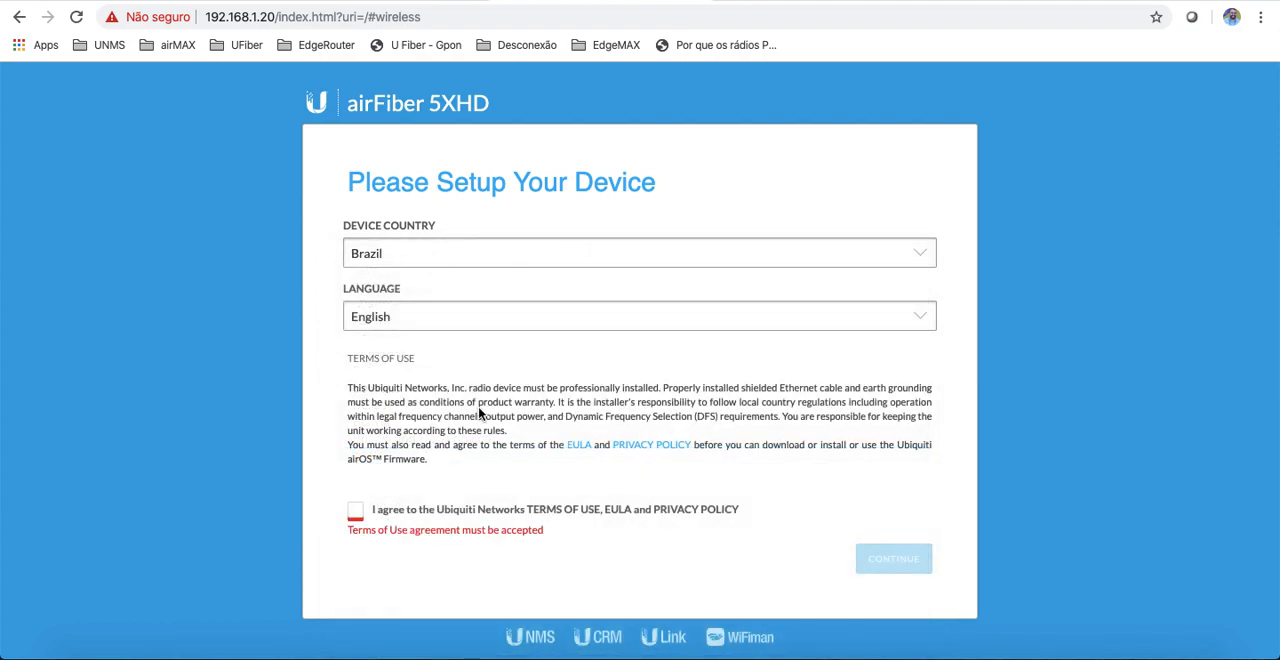
pyautogui.click(356, 513)
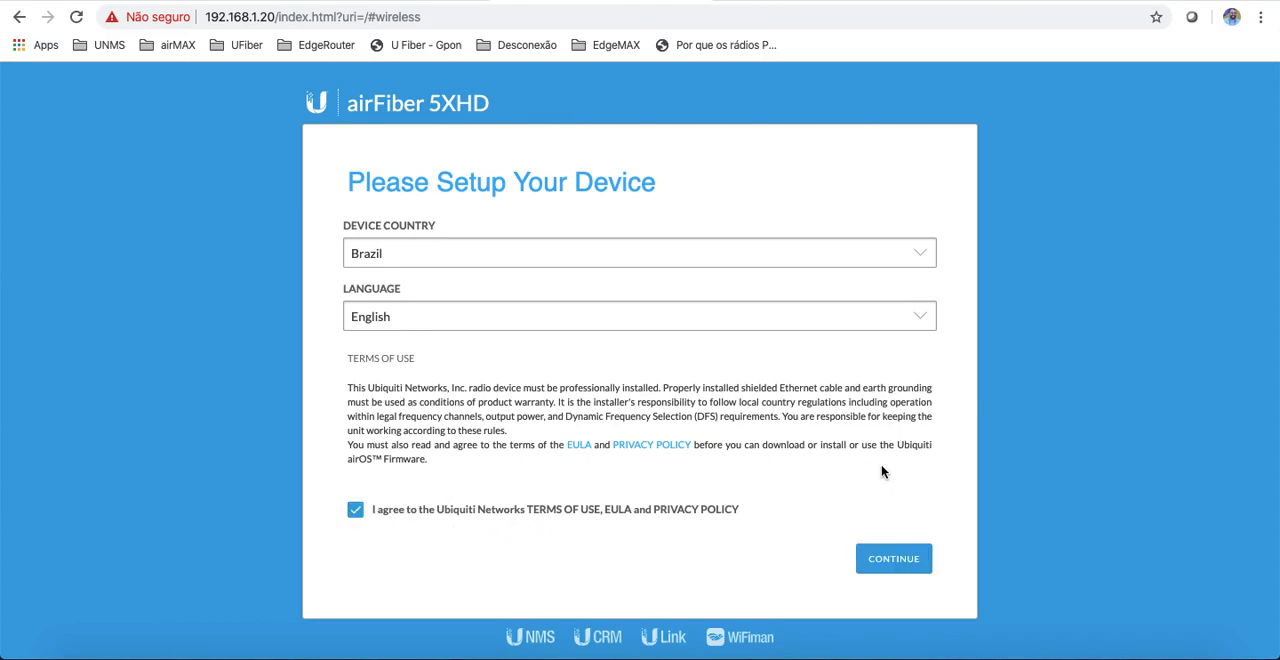
pyautogui.click(897, 567)
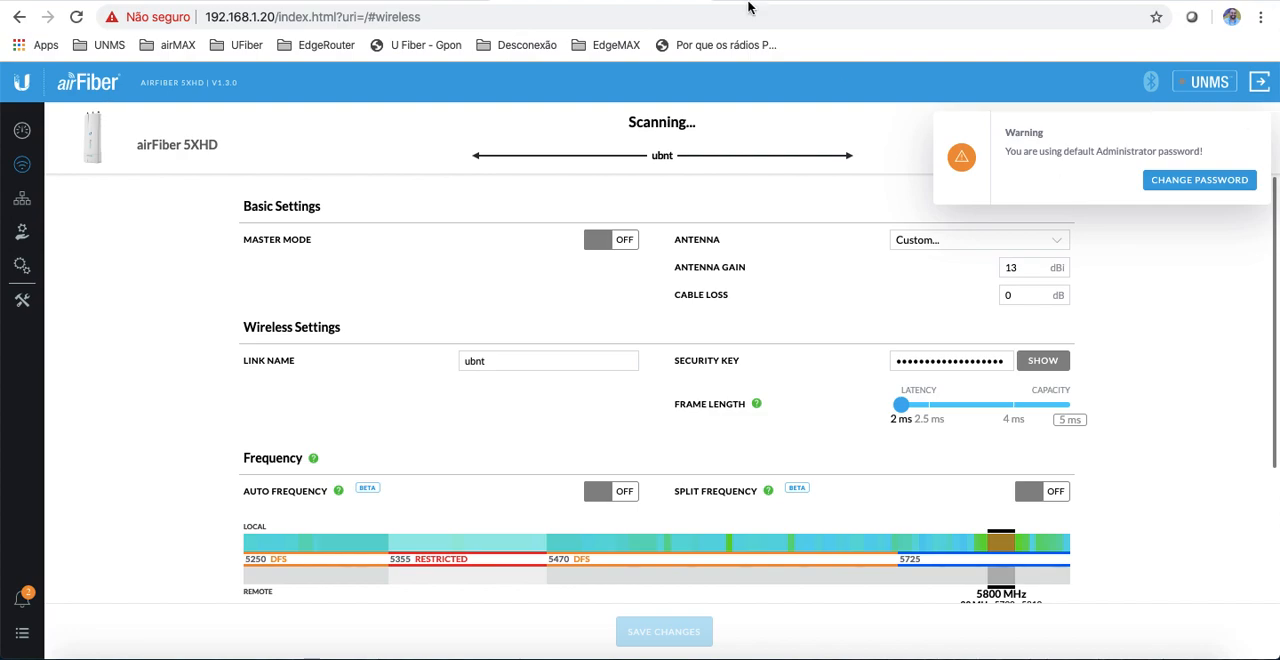
# Step: Check the Slave (Cliente) configuration checklist slide in the Google Slides presentation and return to the radio's wireless settings
pyautogui.click(360, 1)
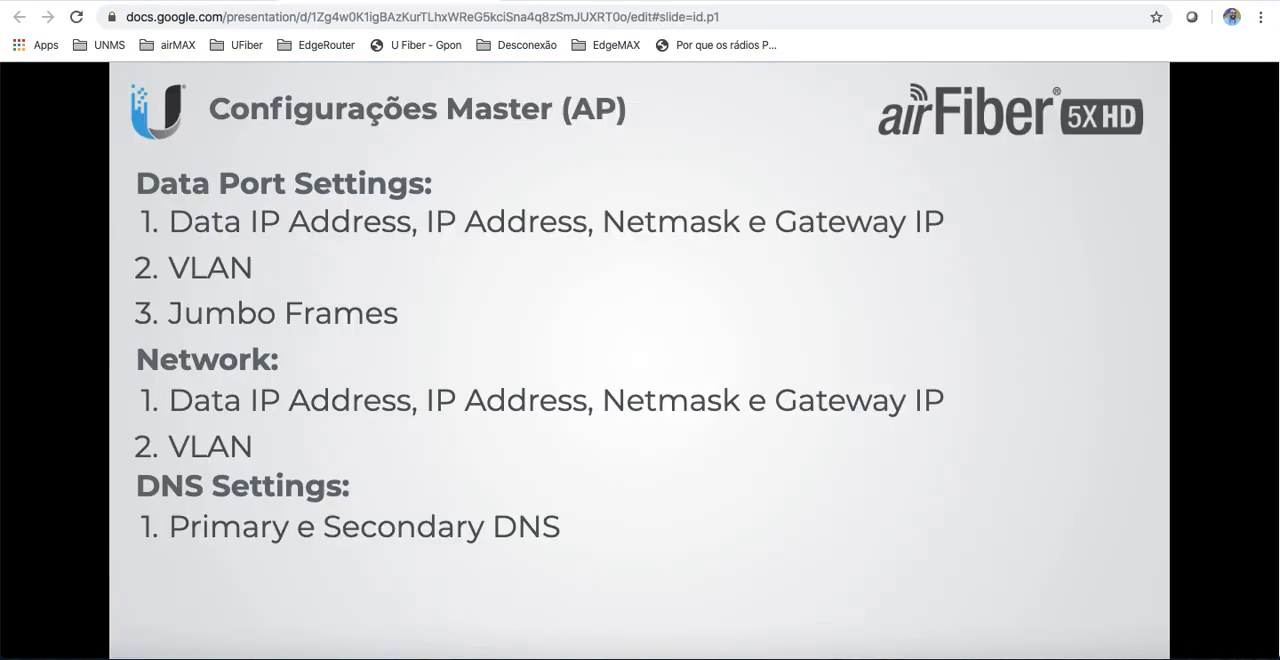
pyautogui.click(268, 285)
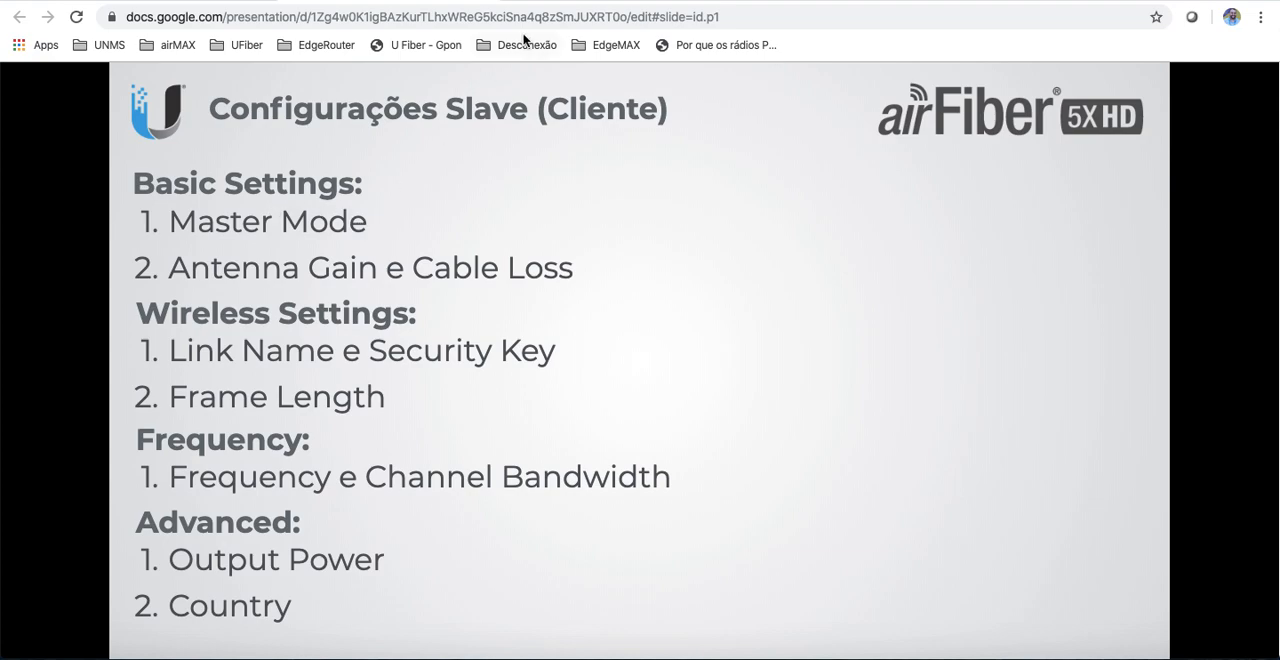
pyautogui.click(580, 5)
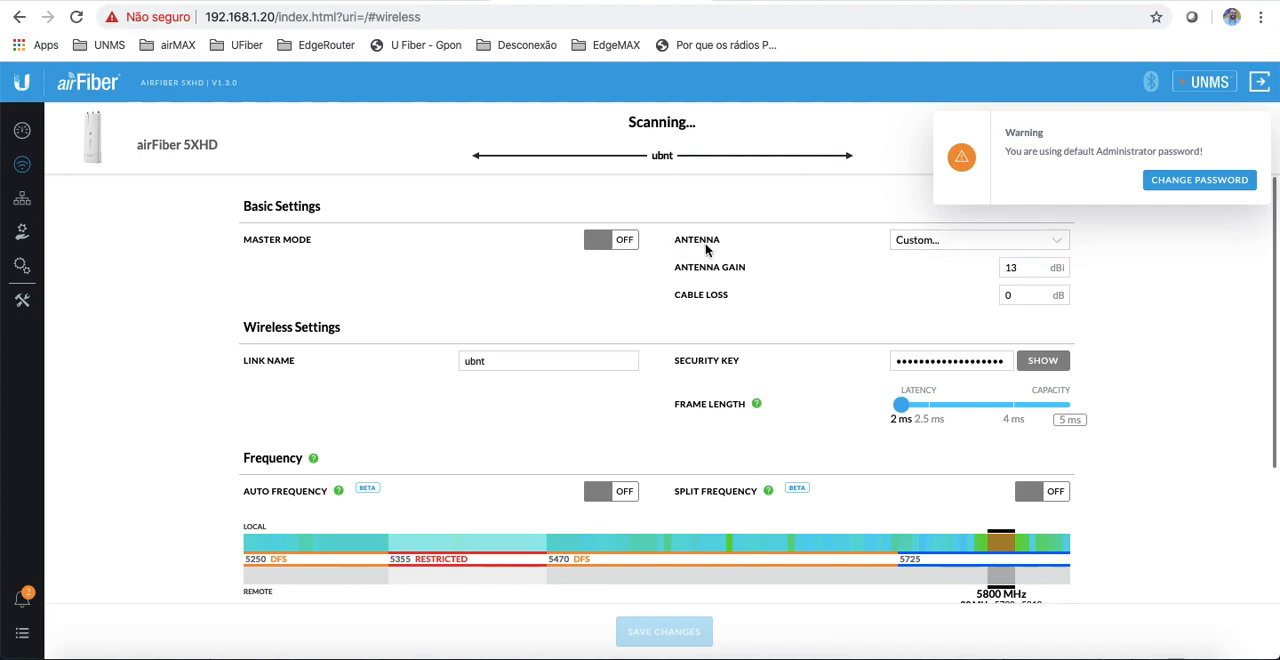
# Step: Set the antenna gain to 5 dBi and the cable loss to 1 dB
pyautogui.doubleClick(1031, 270)
pyautogui.write('5')
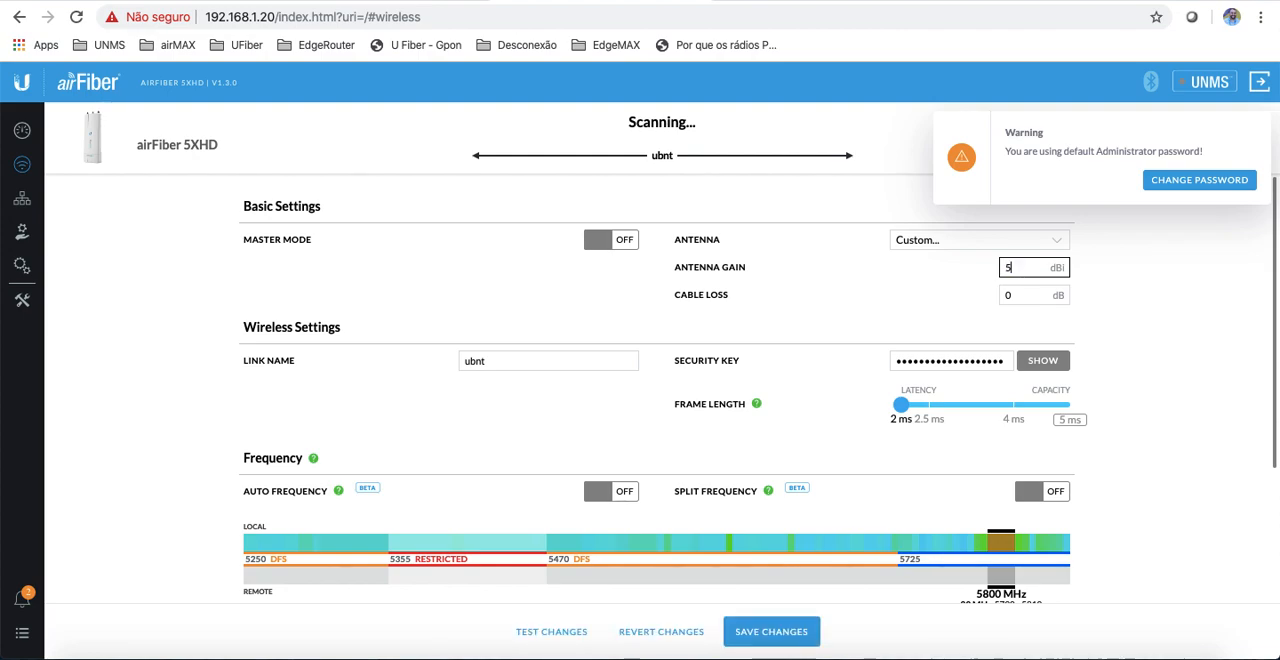
pyautogui.doubleClick(1026, 295)
pyautogui.write('1')
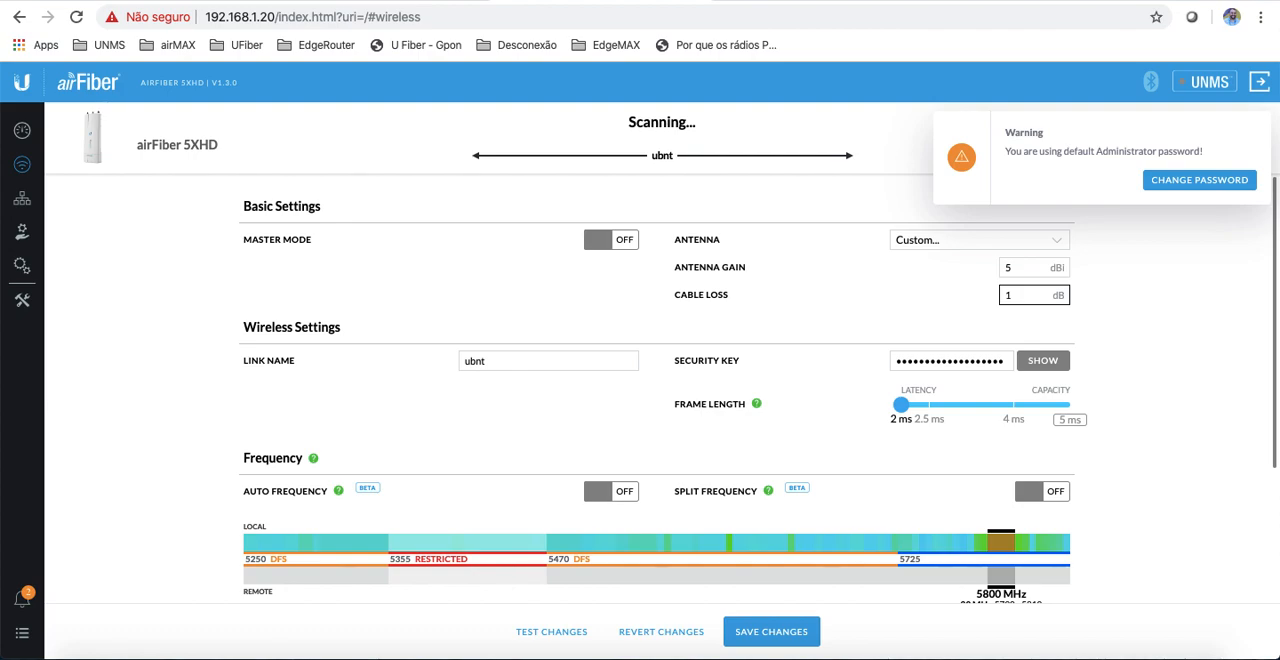
# Step: Set the wireless link name to AF-5XHD
pyautogui.doubleClick(554, 365)
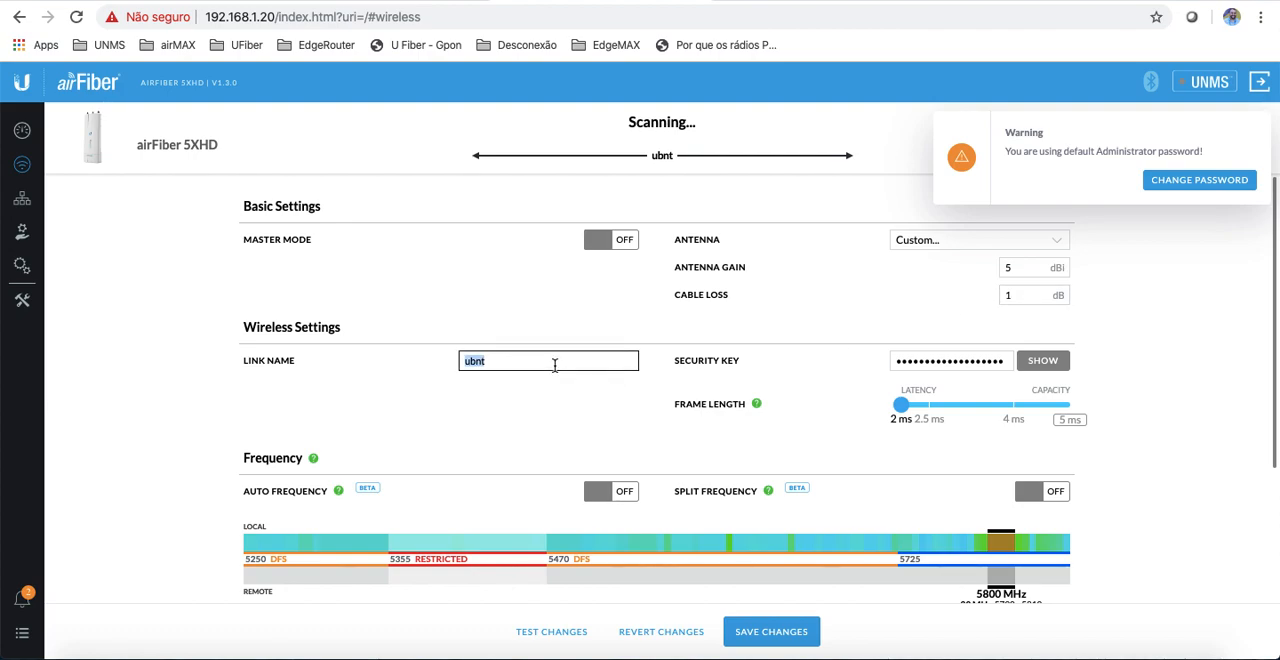
pyautogui.write('AF-5XHD')
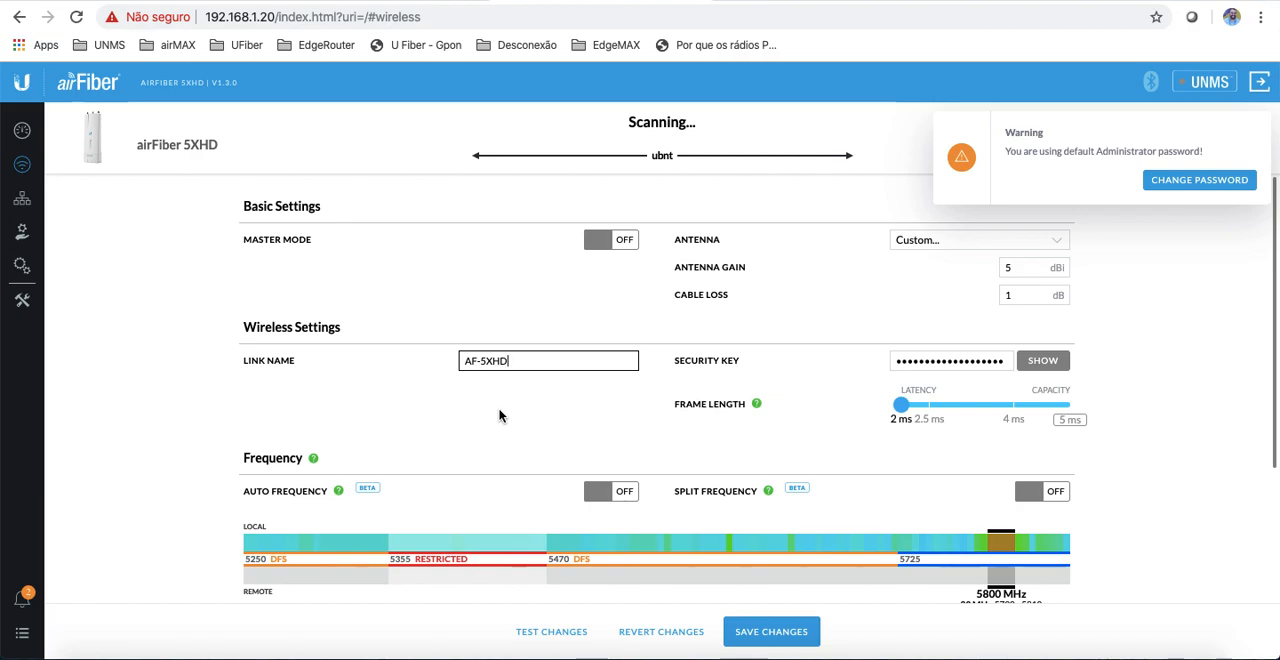
# Step: Reveal the wireless security key and replace it with the link's new security key
pyautogui.click(1002, 360)
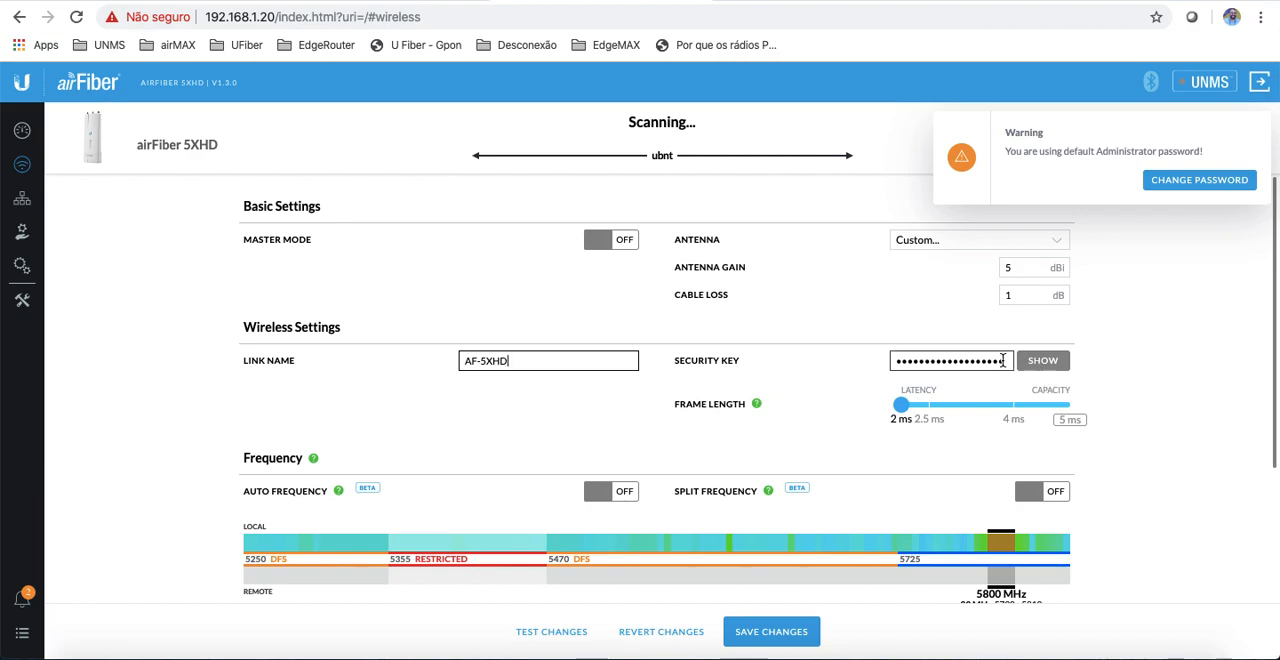
pyautogui.doubleClick(1002, 360)
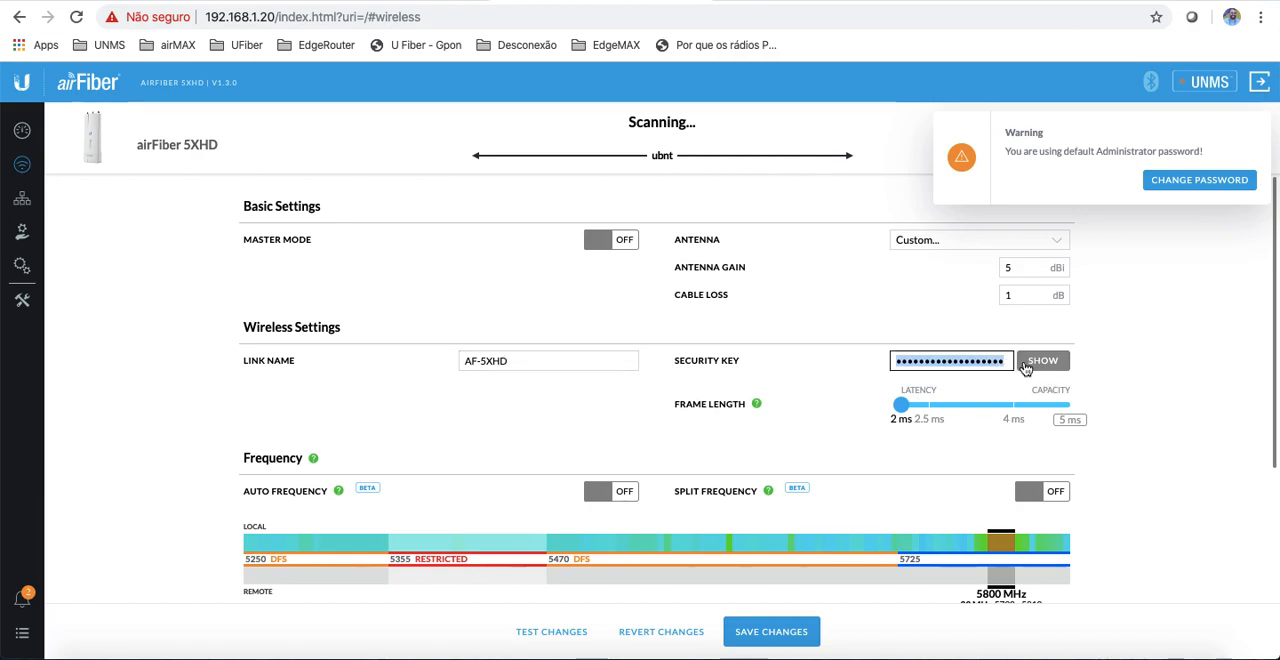
pyautogui.click(1040, 361)
pyautogui.doubleClick(993, 358)
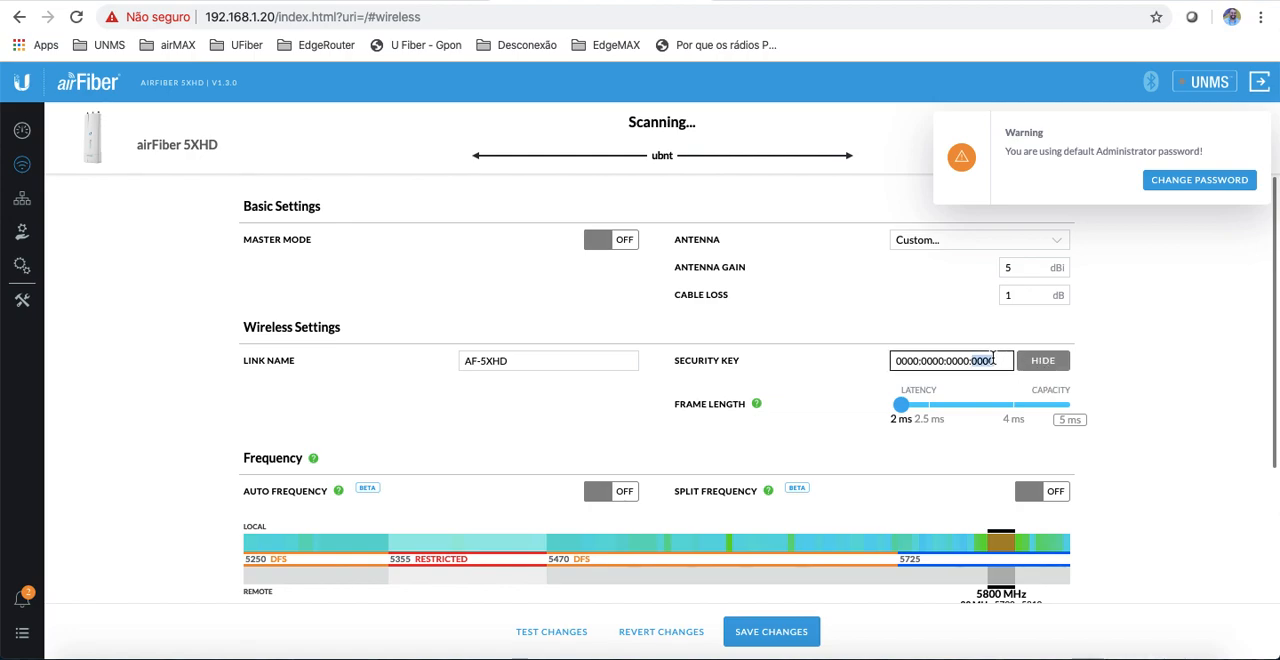
pyautogui.tripleClick(993, 358)
pyautogui.write('ubn')
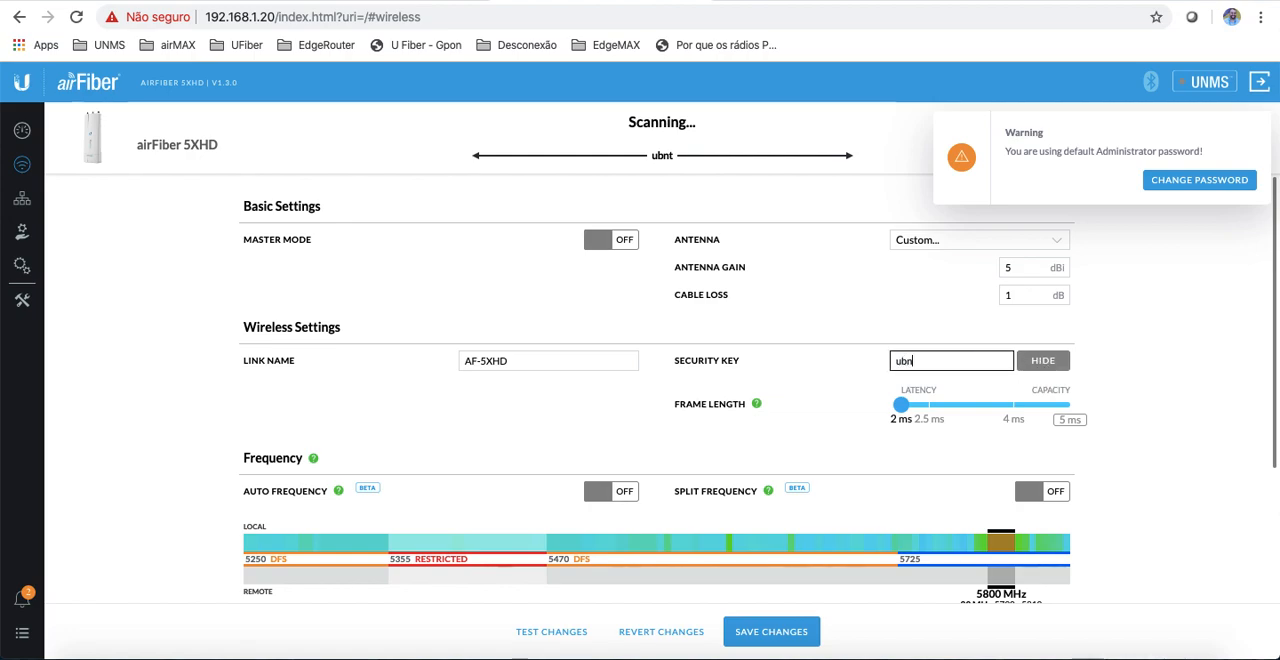
pyautogui.write('tubnt')
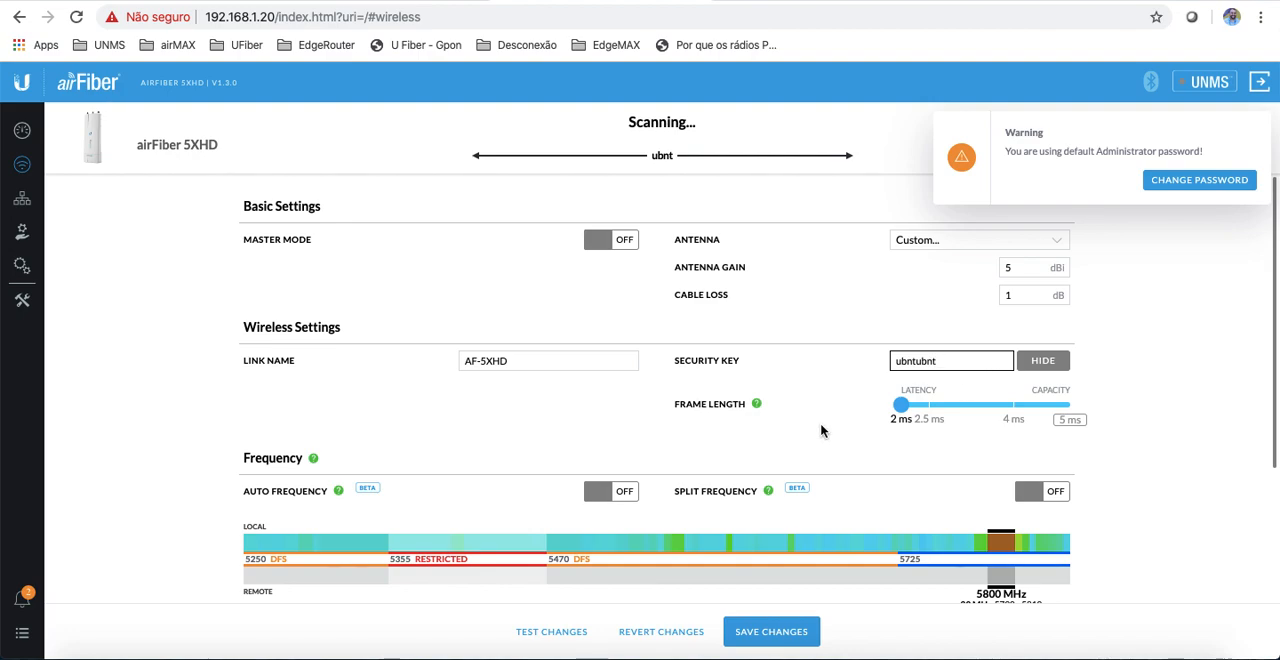
# Step: Turn off Auto Output Power in the advanced wireless settings and lower the output power (EIRP) to -10 dBm
pyautogui.scroll(-1, 791, 405)
pyautogui.scroll(-1, 791, 393)
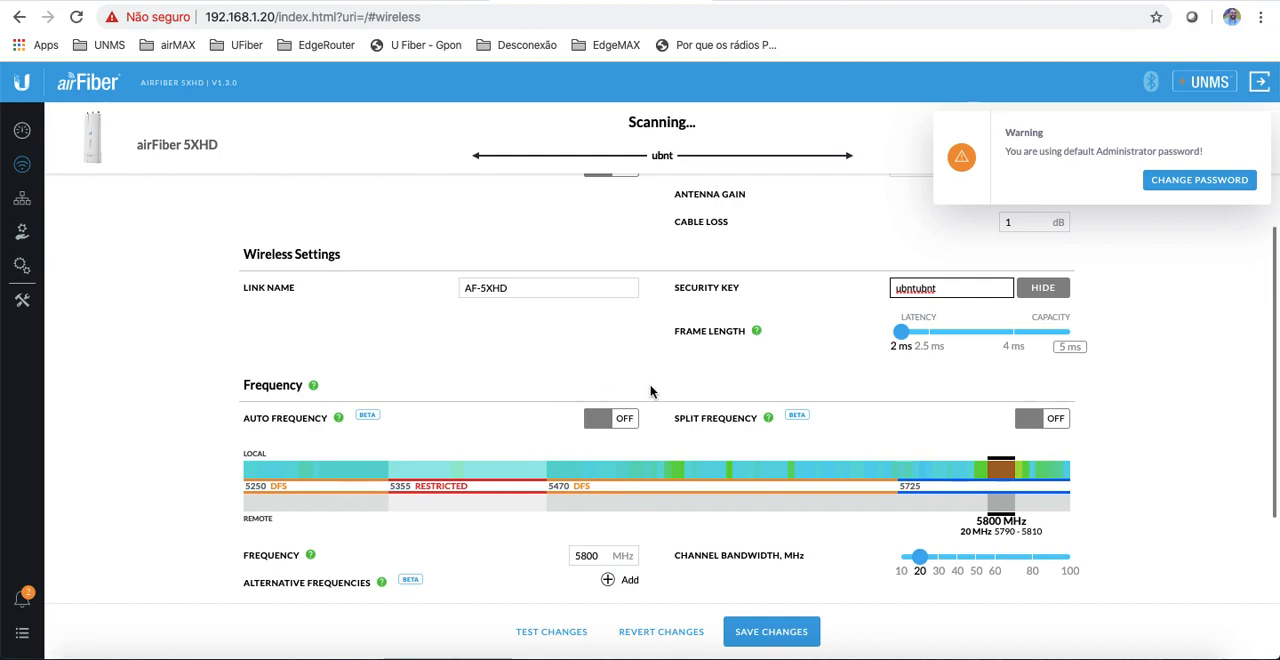
pyautogui.scroll(-2, 650, 392)
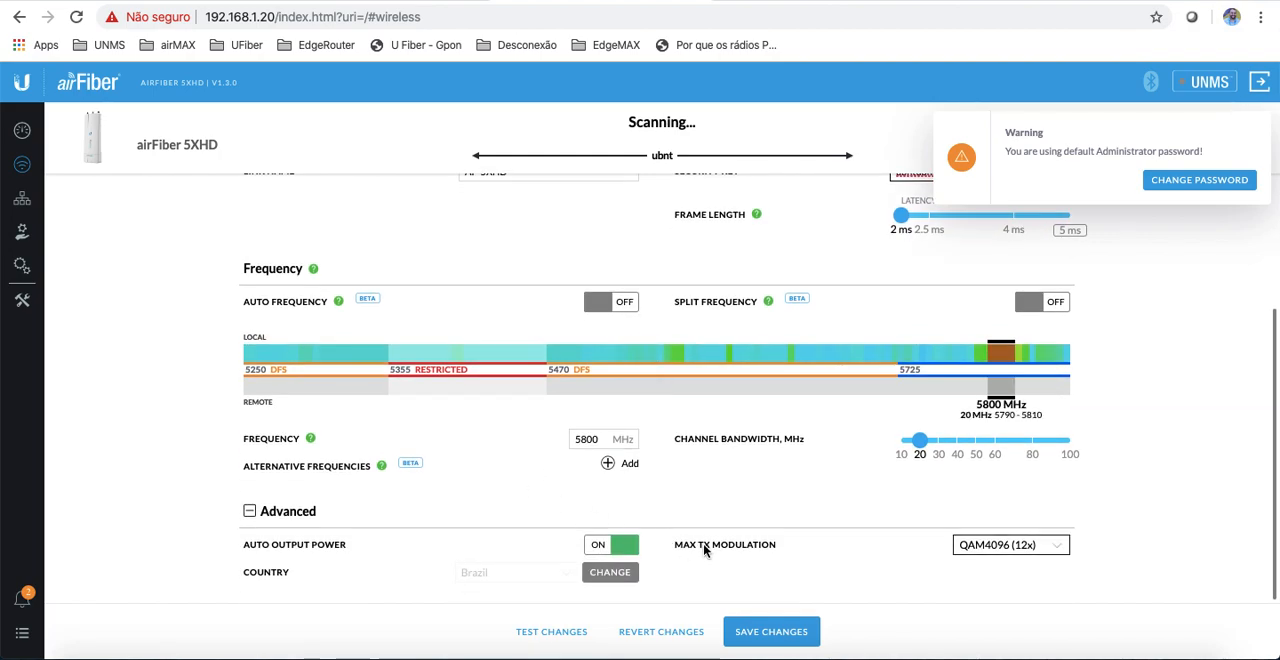
pyautogui.scroll(-1, 711, 483)
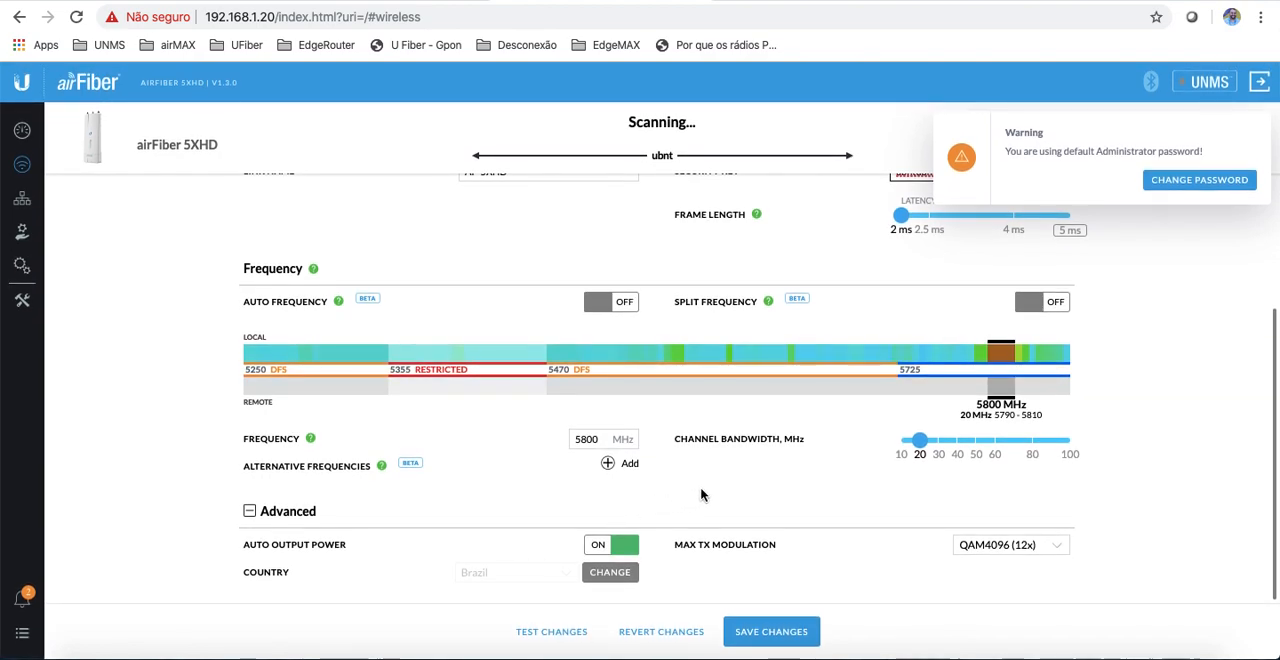
pyautogui.click(594, 544)
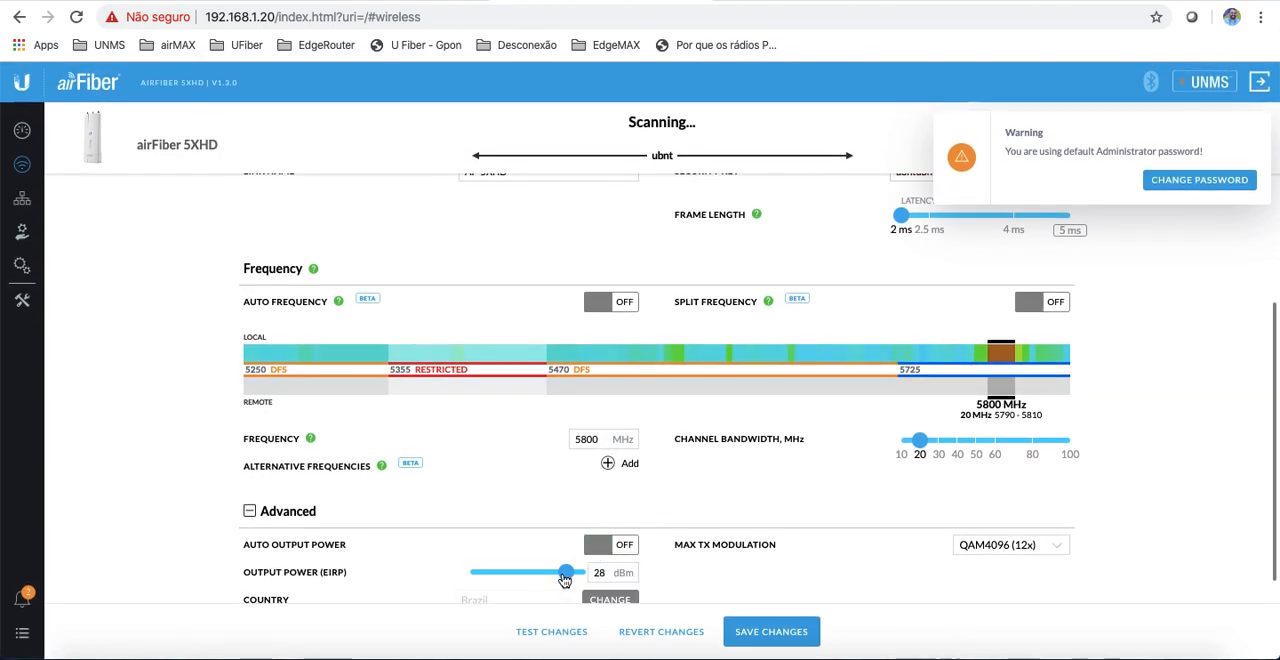
pyautogui.moveTo(566, 574); pyautogui.dragTo(476, 576)
pyautogui.scroll(-1, 828, 475)
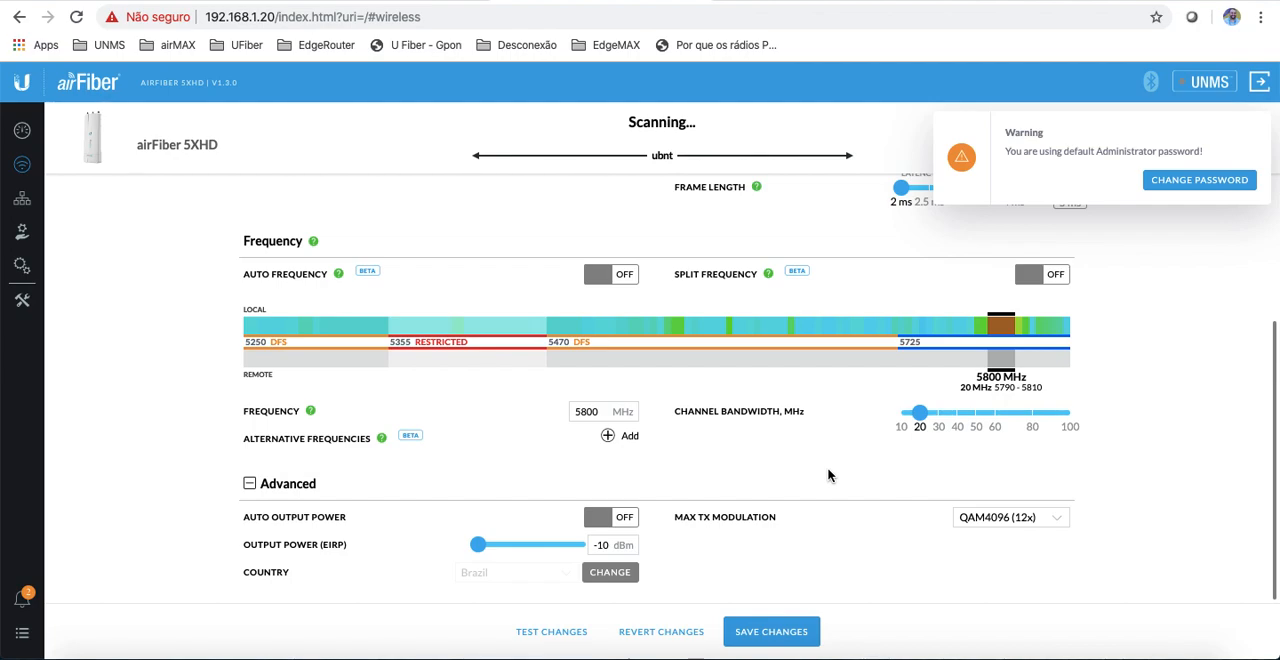
pyautogui.scroll(3, 838, 383)
pyautogui.scroll(-2, 839, 380)
pyautogui.scroll(-1, 839, 379)
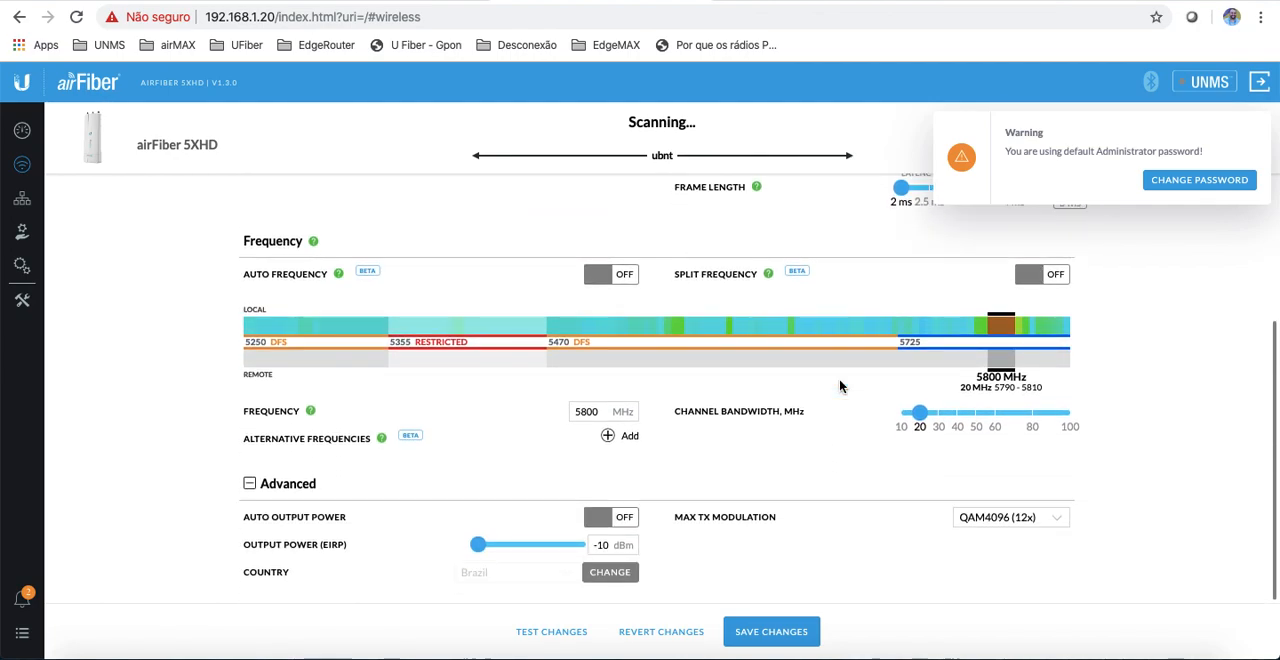
pyautogui.click(768, 637)
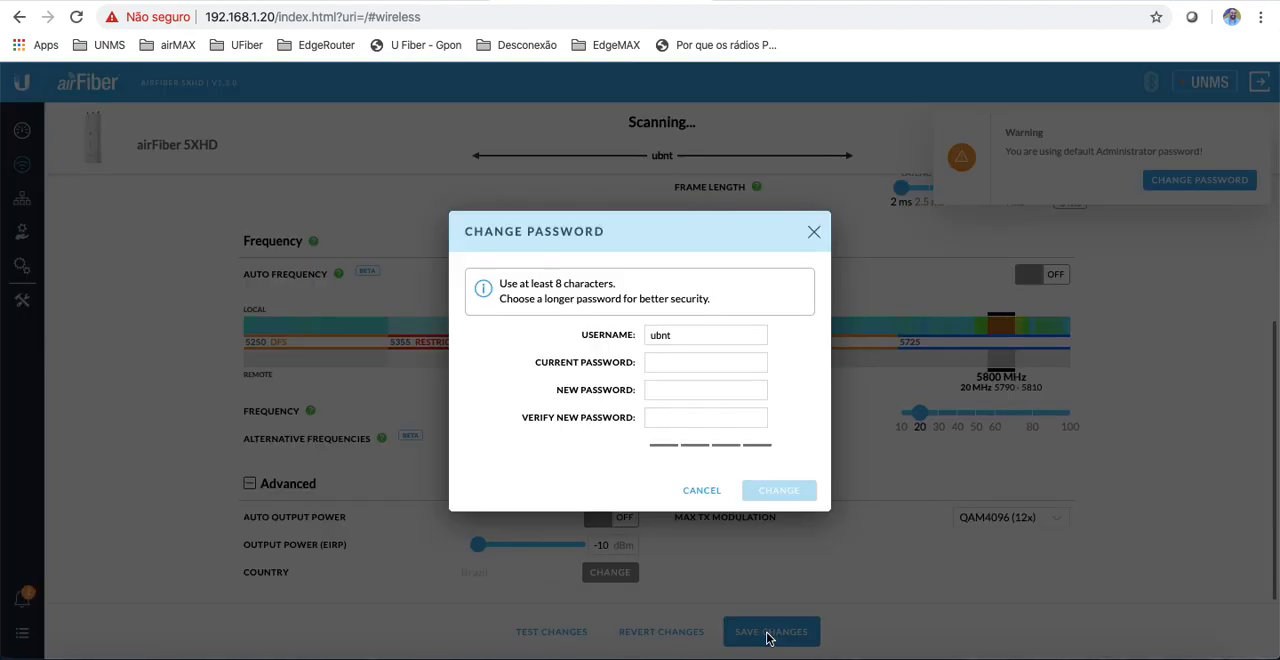
pyautogui.click(625, 362)
pyautogui.click(722, 393)
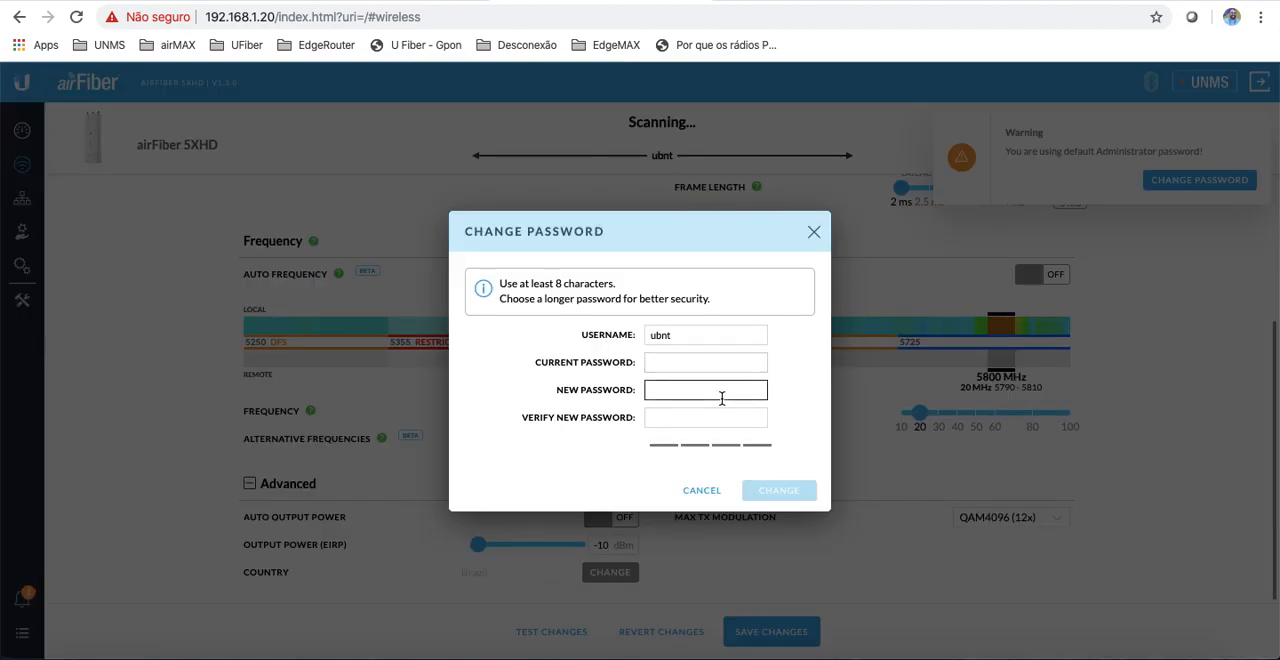
pyautogui.click(704, 492)
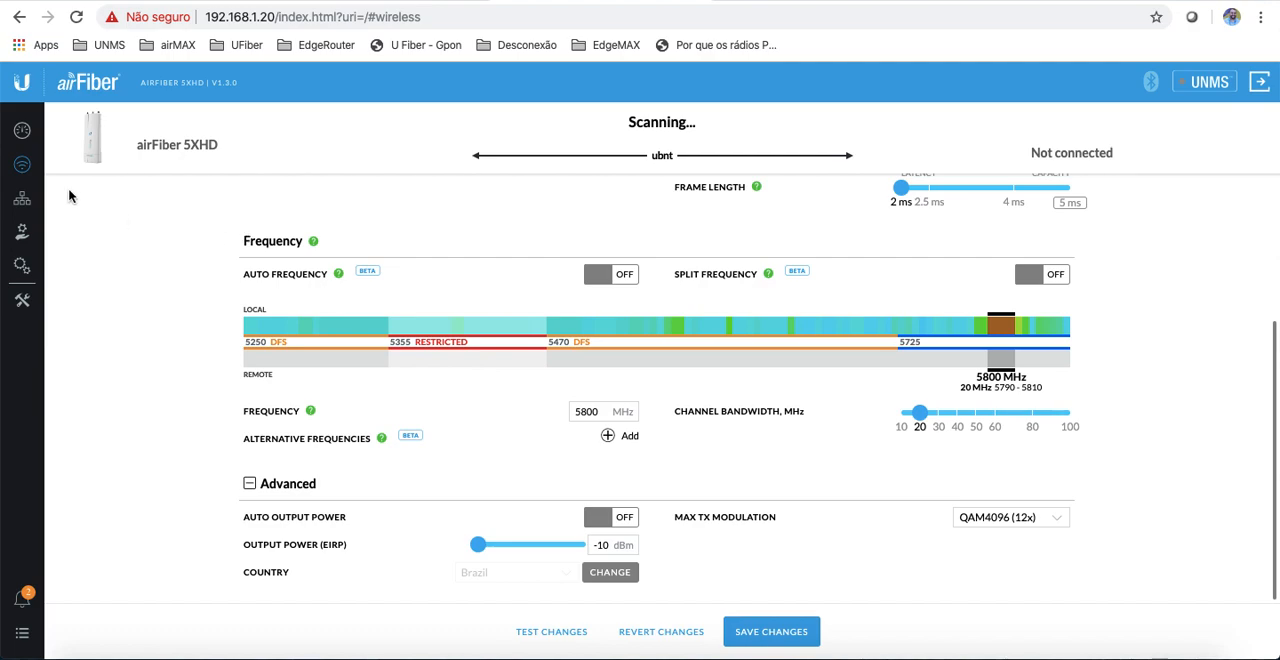
# Step: Set the DATA port's static IP address to 192.168.1.21 in the network settings
pyautogui.click(22, 202)
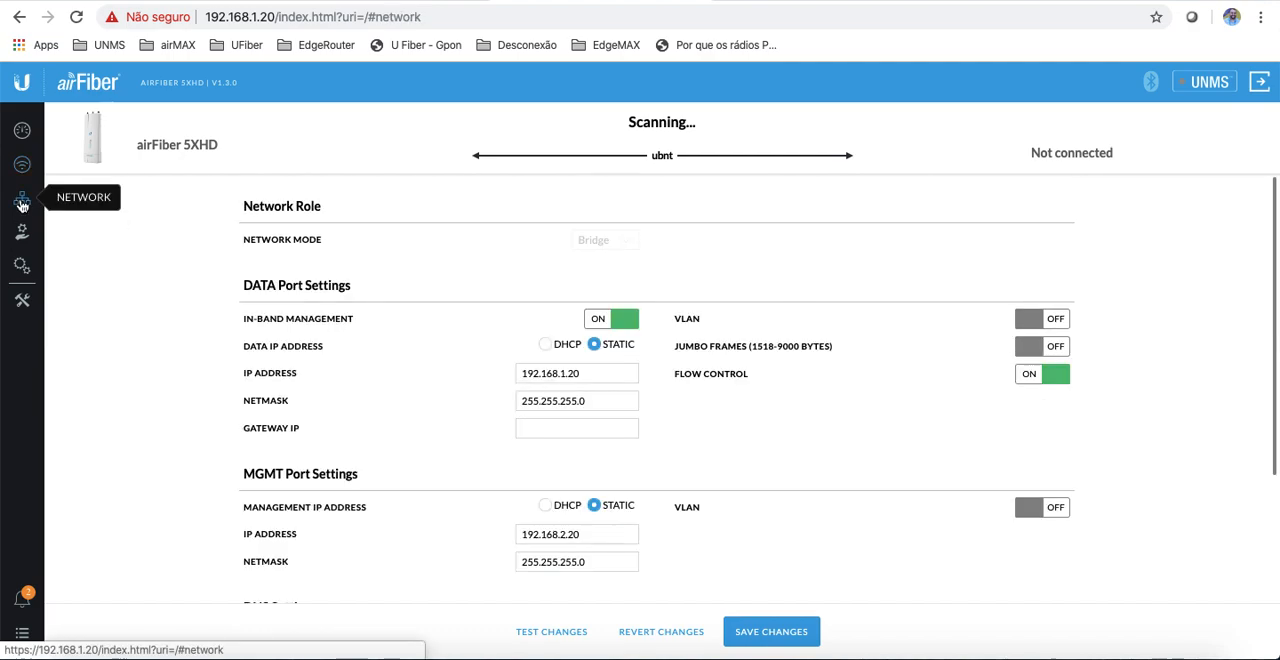
pyautogui.click(582, 380)
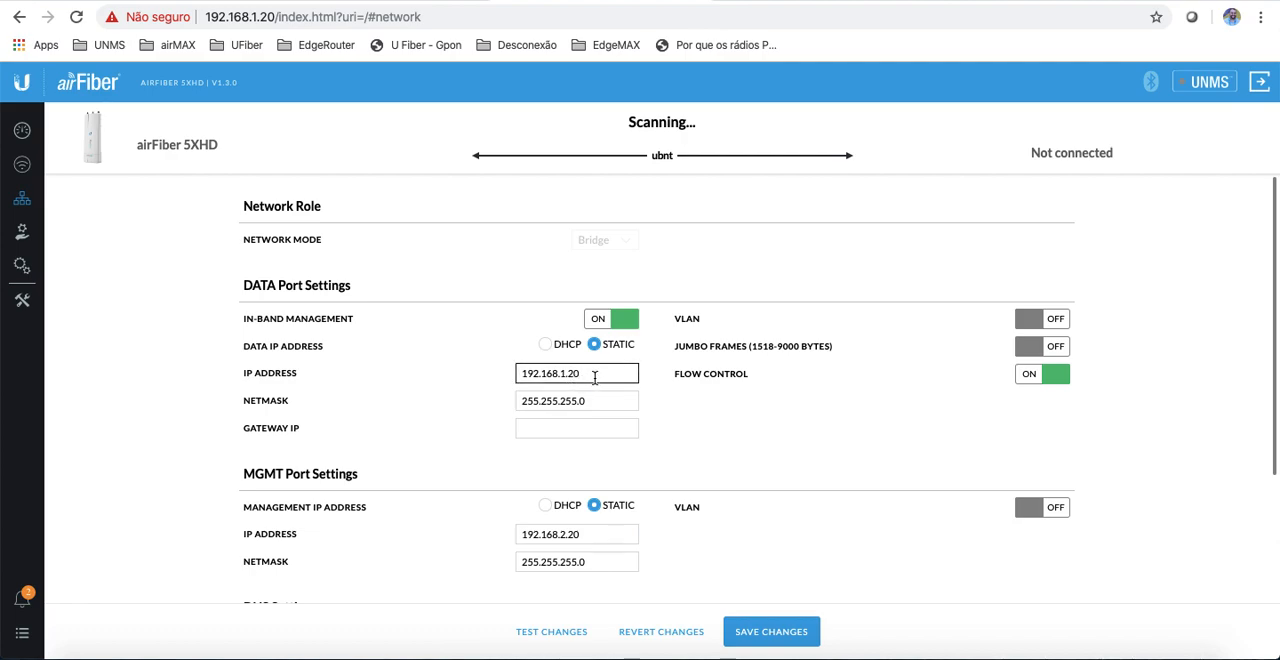
pyautogui.press('BackSpace')
pyautogui.write('1')
pyautogui.scroll(-1, 757, 403)
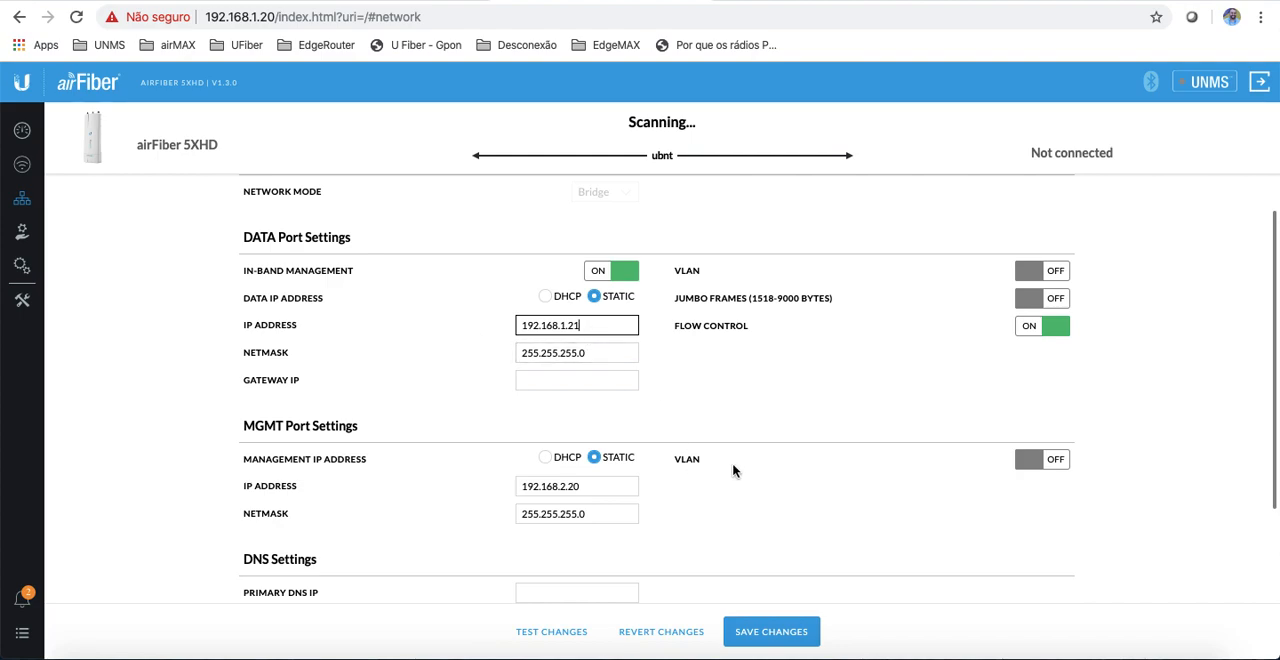
# Step: Replace the default administrator password by entering the current and new passwords, and save the configuration changes
pyautogui.click(778, 628)
pyautogui.click(669, 360)
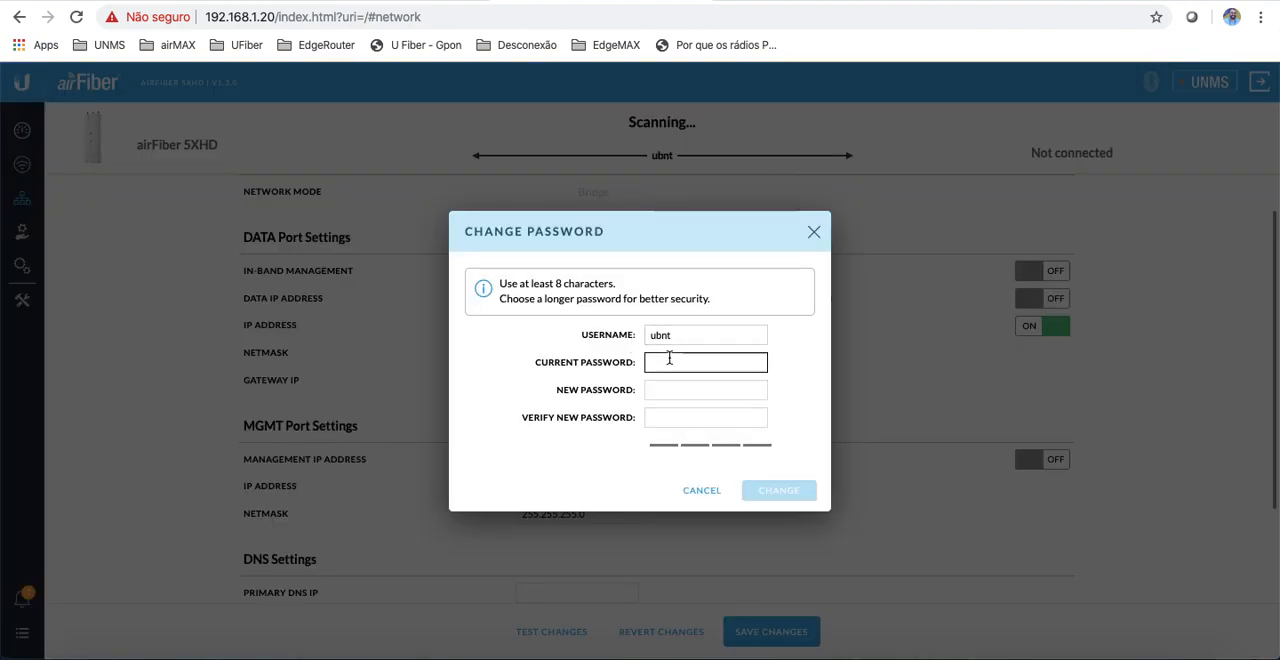
pyautogui.write('ubnt')
pyautogui.press('Tab')
pyautogui.write('*********')
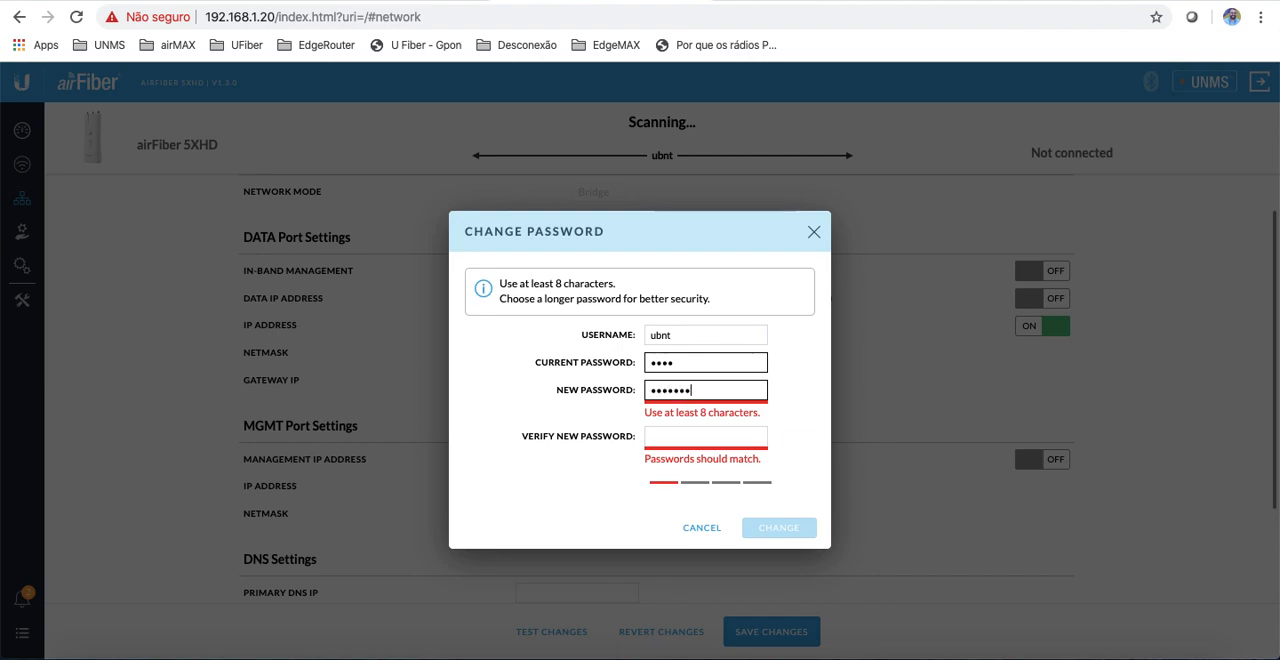
pyautogui.write('***')
pyautogui.press('Tab')
pyautogui.write('*******')
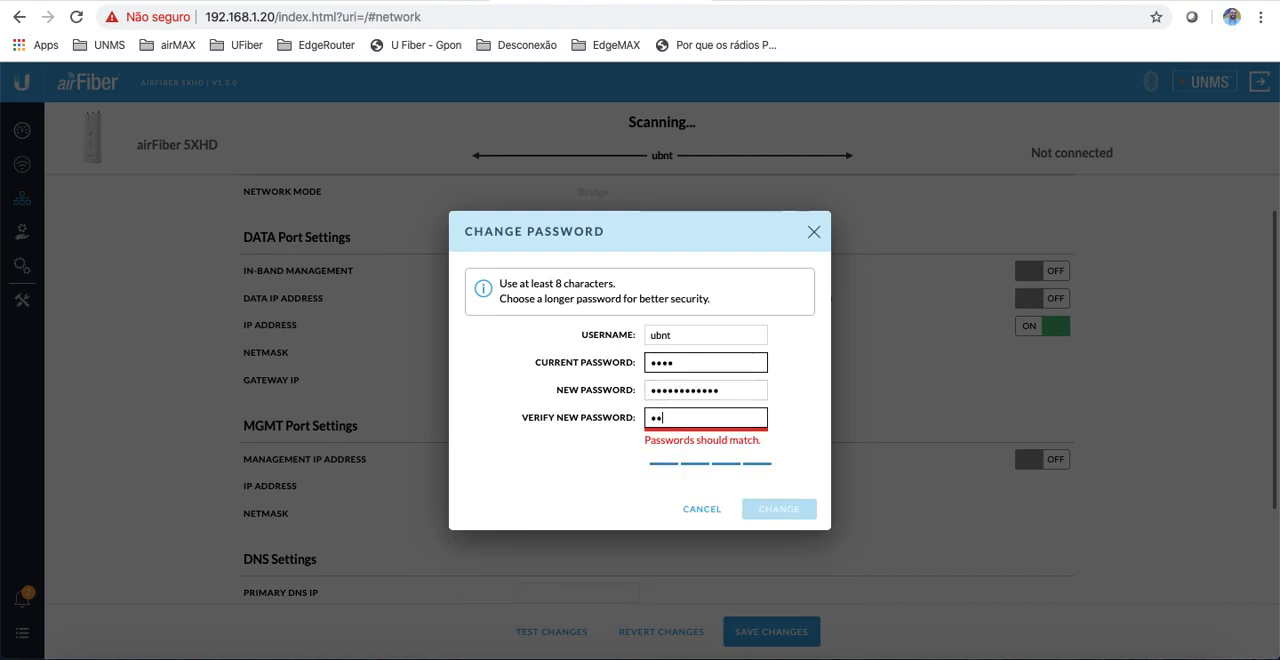
pyautogui.write('*****')
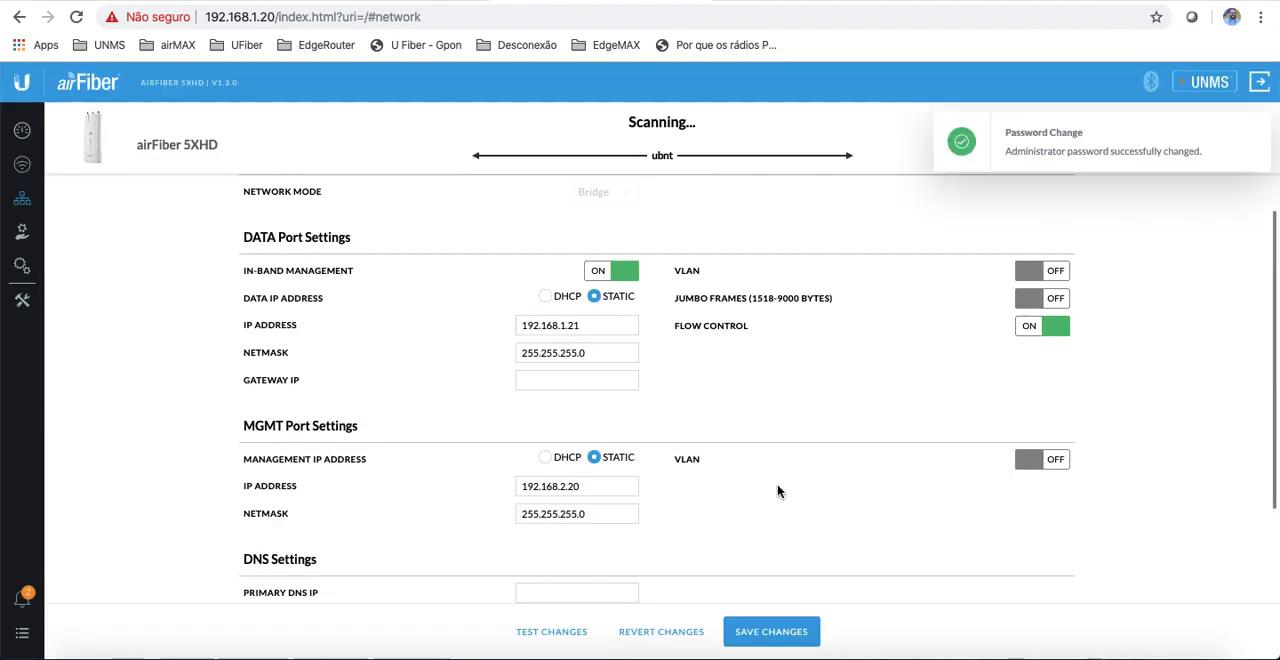
pyautogui.click(775, 490)
pyautogui.click(785, 634)
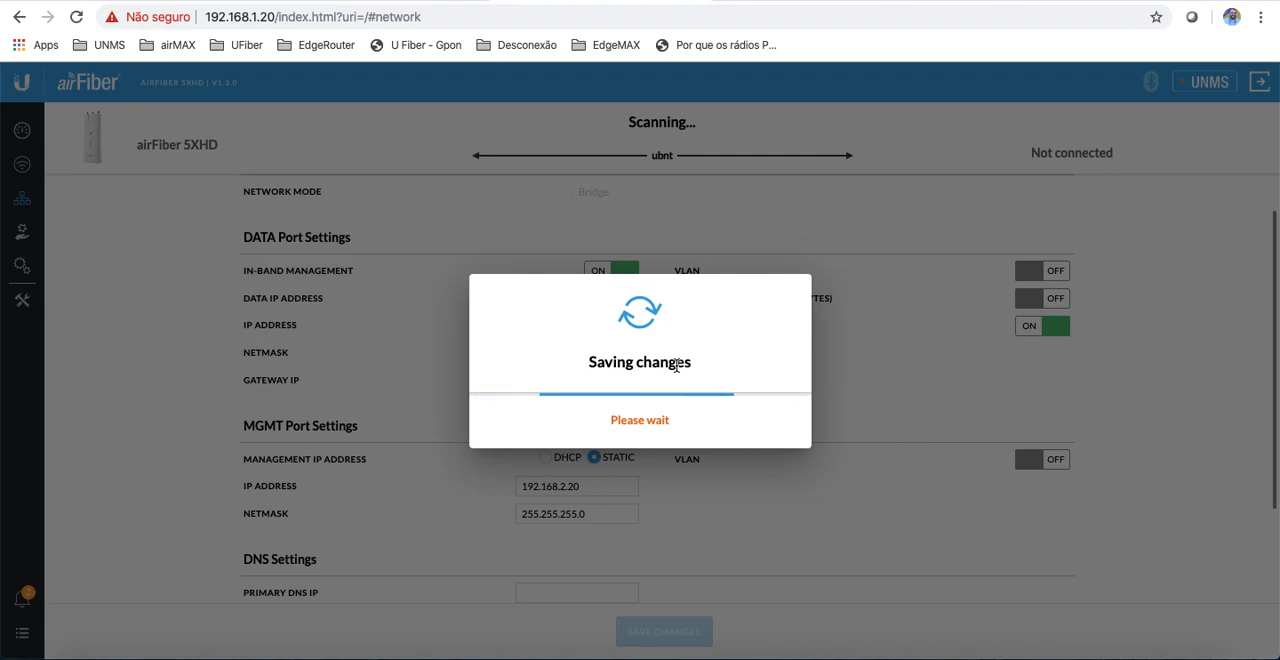
# Step: Return to the presentation and advance to the antenna alignment slide (Alinhamento das Antenas)
pyautogui.hotkey('ctrl', 'shift', 'Tab')
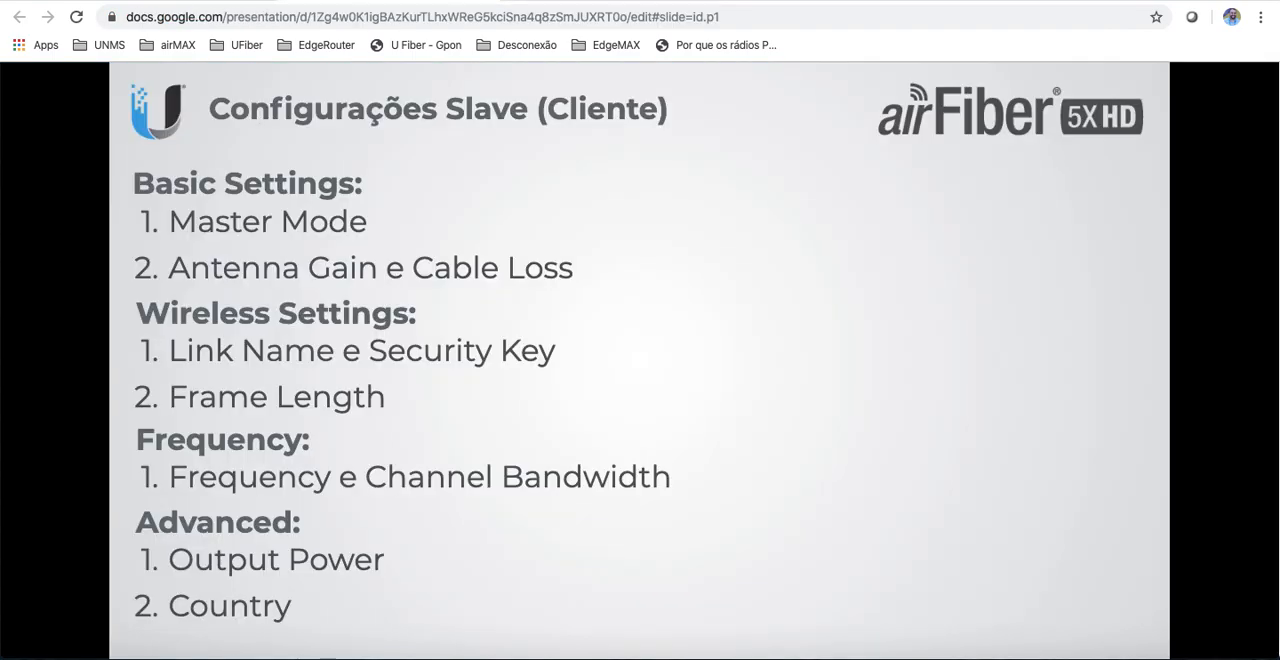
pyautogui.press('Right')
pyautogui.press('Right')
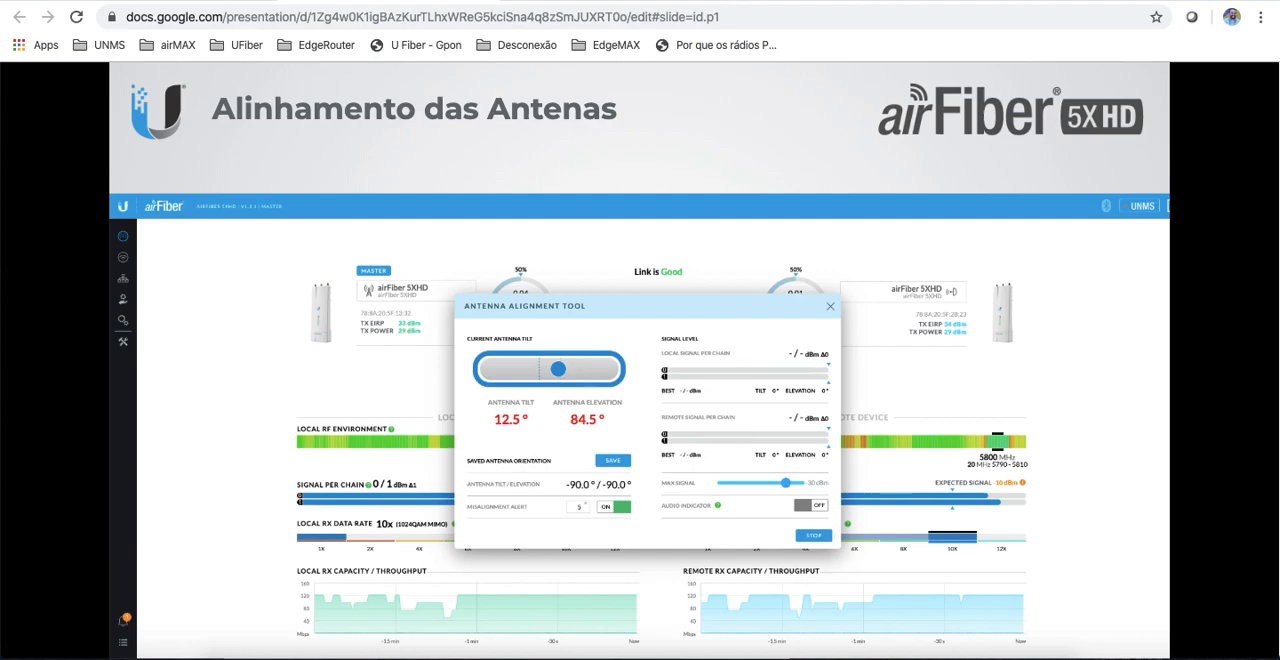
# Step: Advance the presentation by one slide, and load the Slave radio's interface at 192.168.1.21 in the radio's browser page
pyautogui.press('Right')
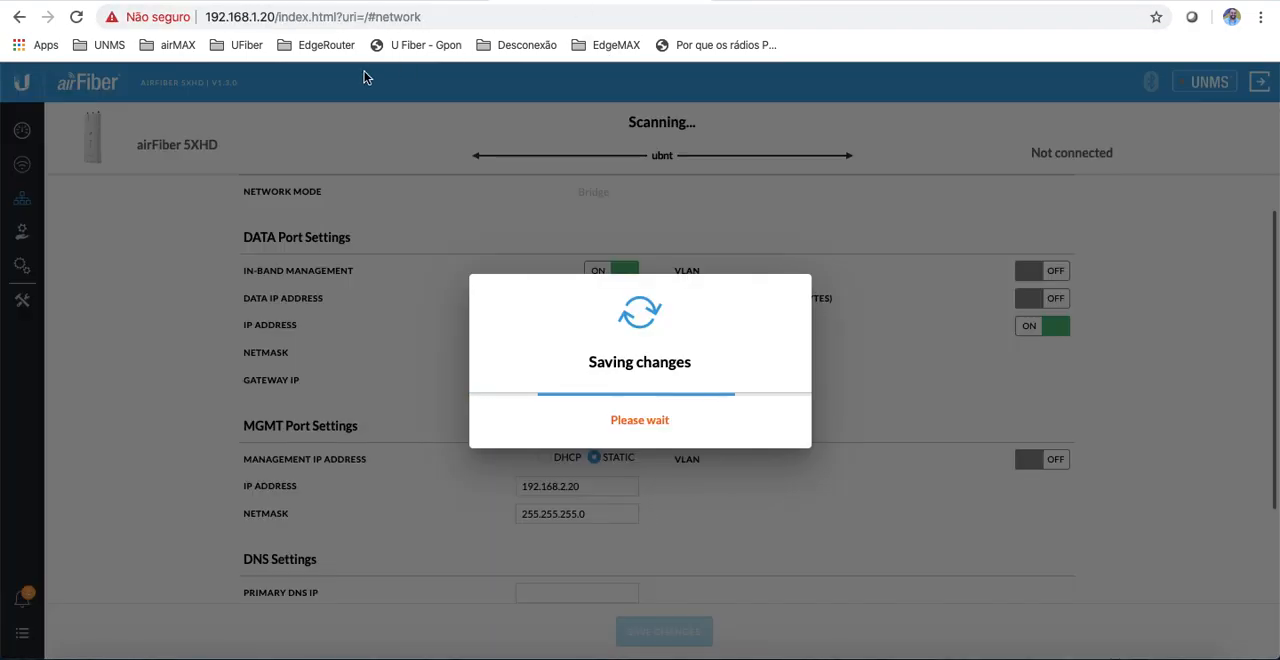
pyautogui.click(288, 17)
pyautogui.moveTo(273, 17); pyautogui.dragTo(425, 17)
pyautogui.write('192.168.1.21')
pyautogui.press('Return')
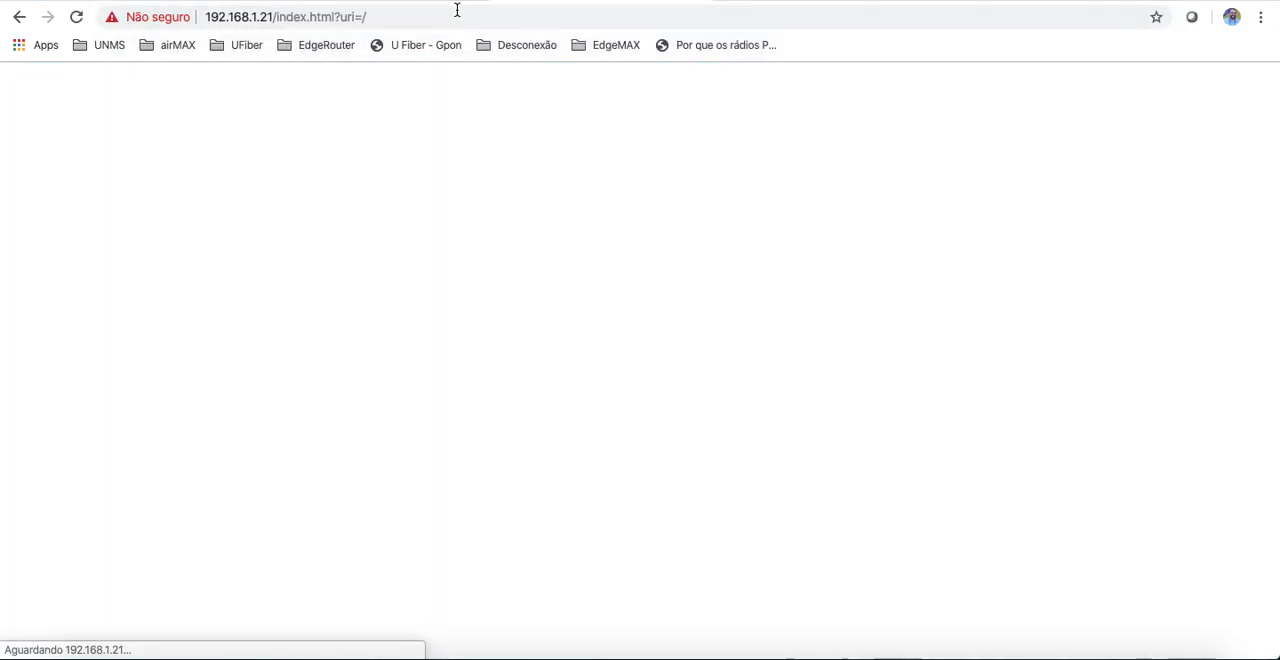
# Step: Log in to the Slave radio as ubnt with the administrator password and open its wireless settings
pyautogui.press('Tab')
pyautogui.write('ubnt')
pyautogui.press('Tab')
pyautogui.write('u•••••••••••')
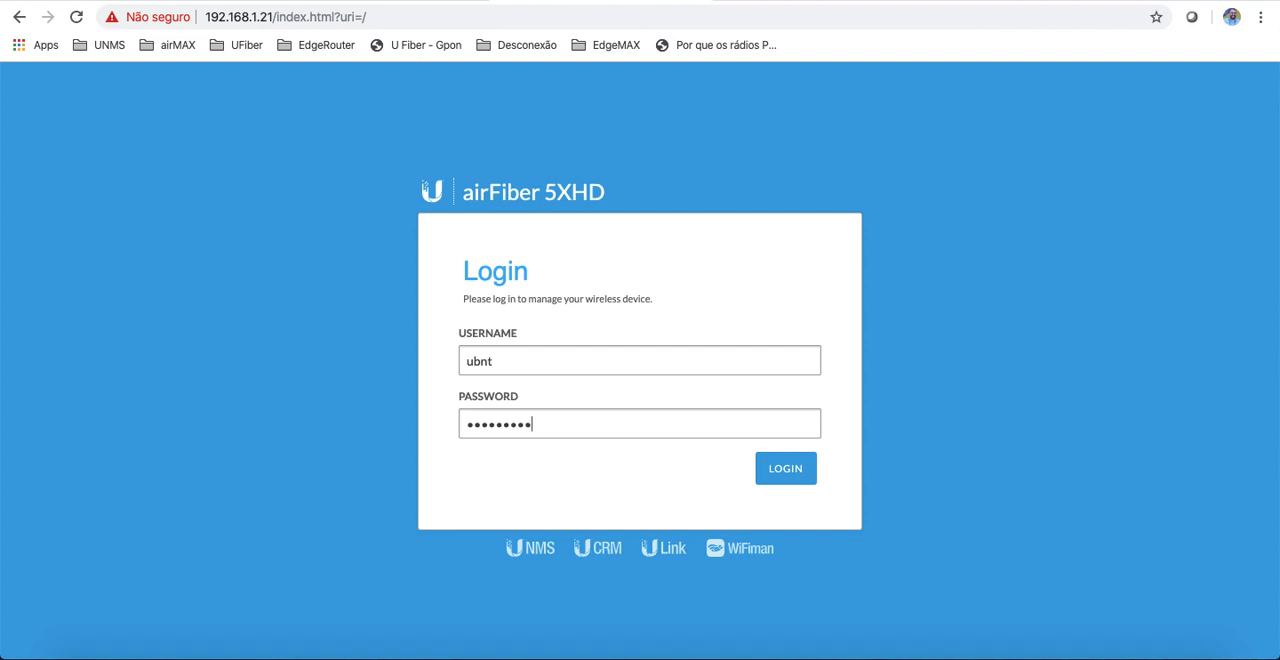
pyautogui.press('Return')
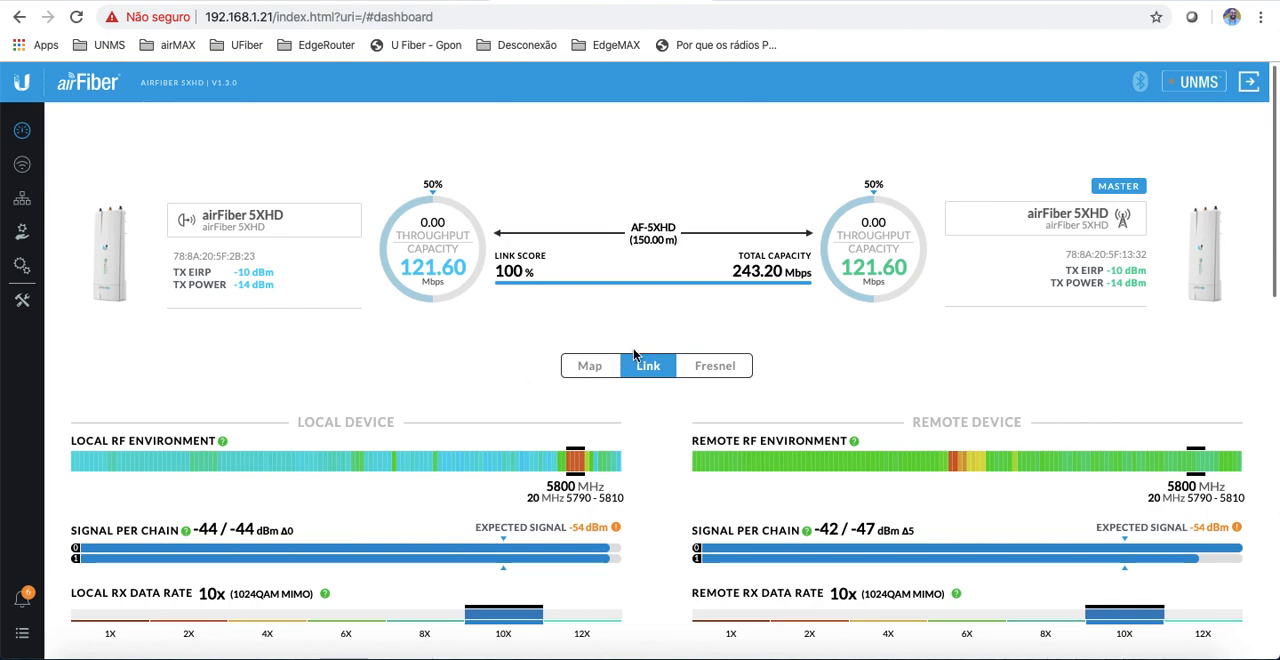
pyautogui.click(25, 166)
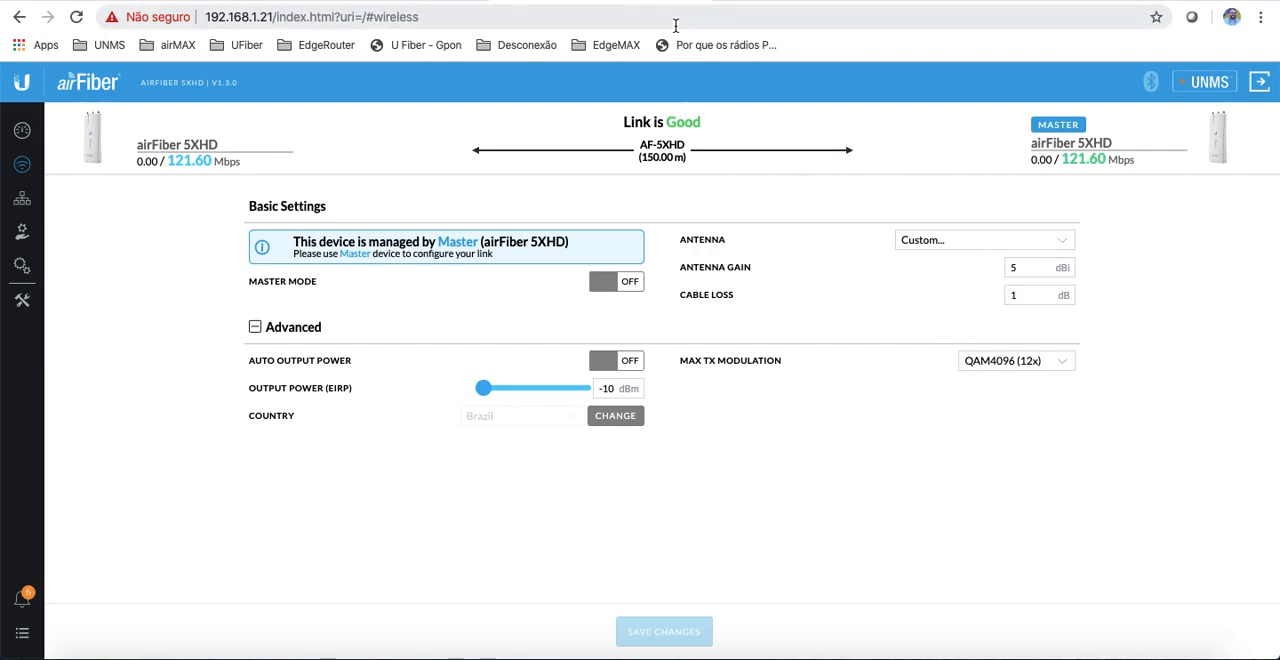
# Step: Open the Master radio's interface at 192.168.1.20 in a new browser tab
pyautogui.press('super+t')
pyautogui.write('192')
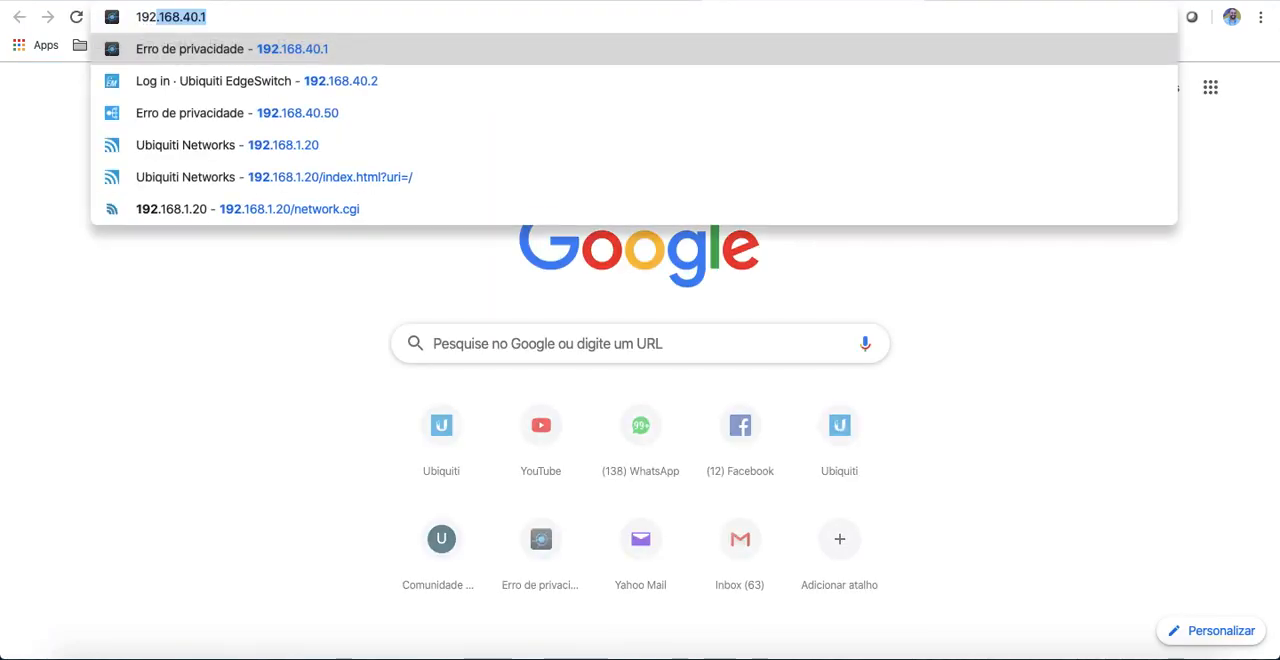
pyautogui.press('Right')
pyautogui.press('BackSpace')
pyautogui.press('BackSpace')
pyautogui.press('BackSpace')
pyautogui.press('BackSpace')
pyautogui.write('1.20')
pyautogui.press('Return')
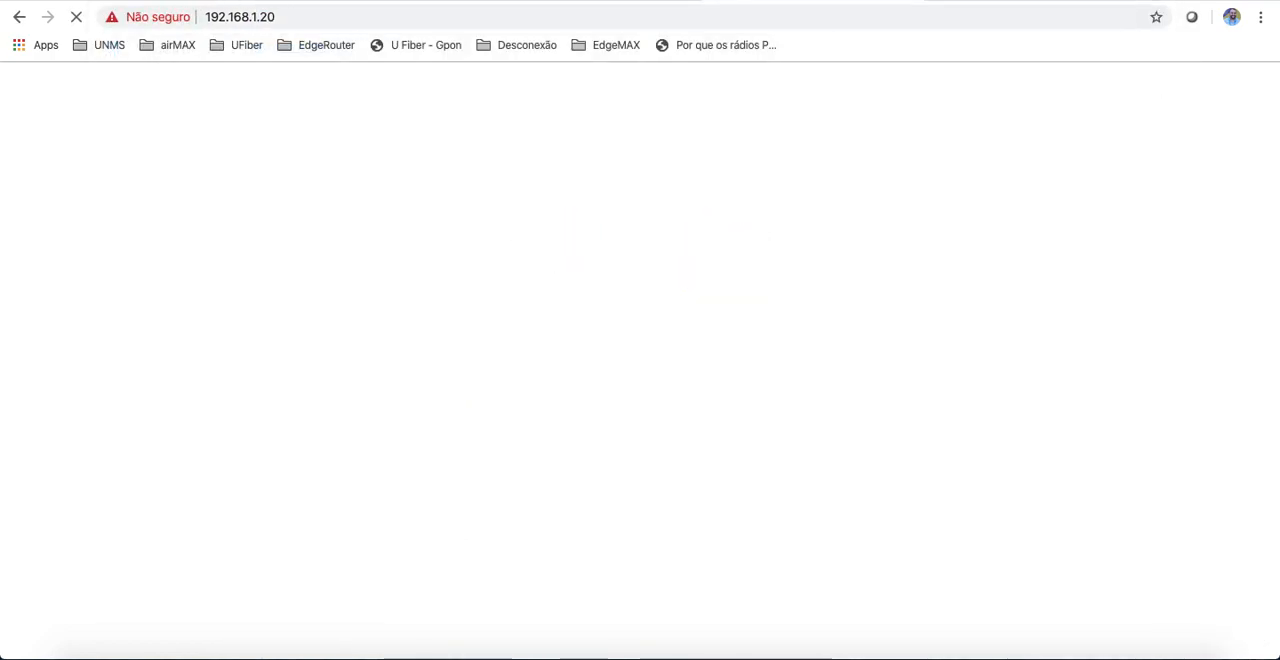
# Step: Log in to the Master radio as ubnt with the administrator password
pyautogui.write('ubnt')
pyautogui.press('Tab')
pyautogui.write('***********')
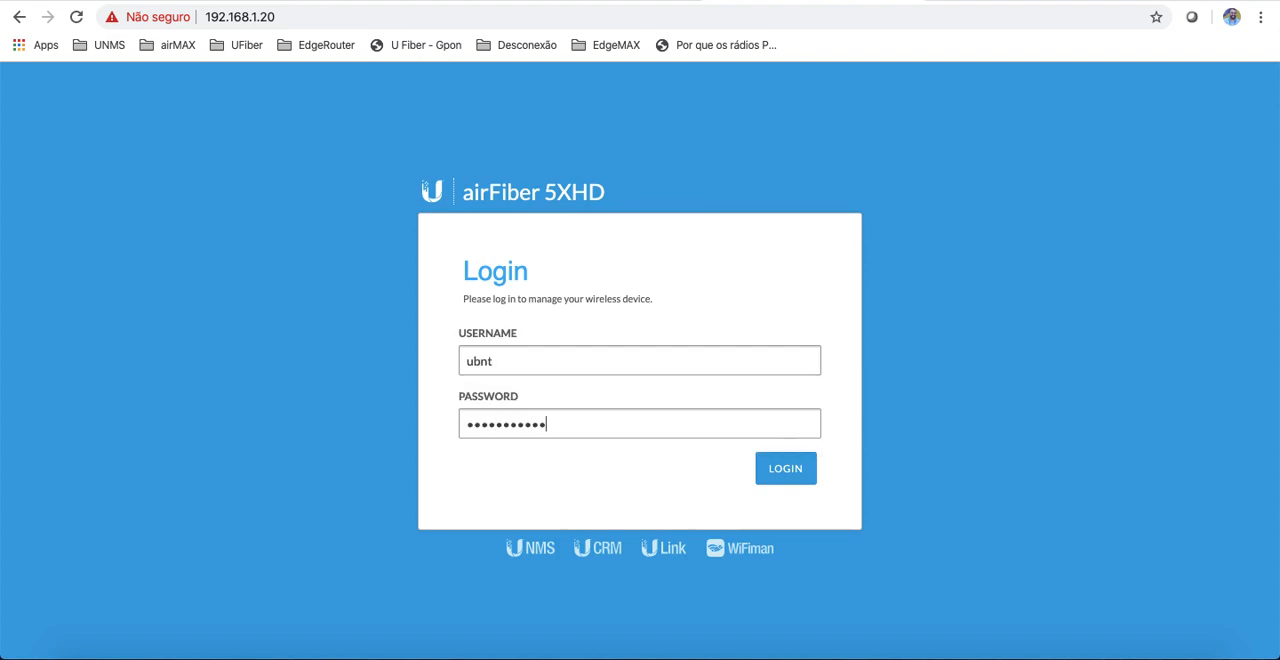
pyautogui.press('Return')
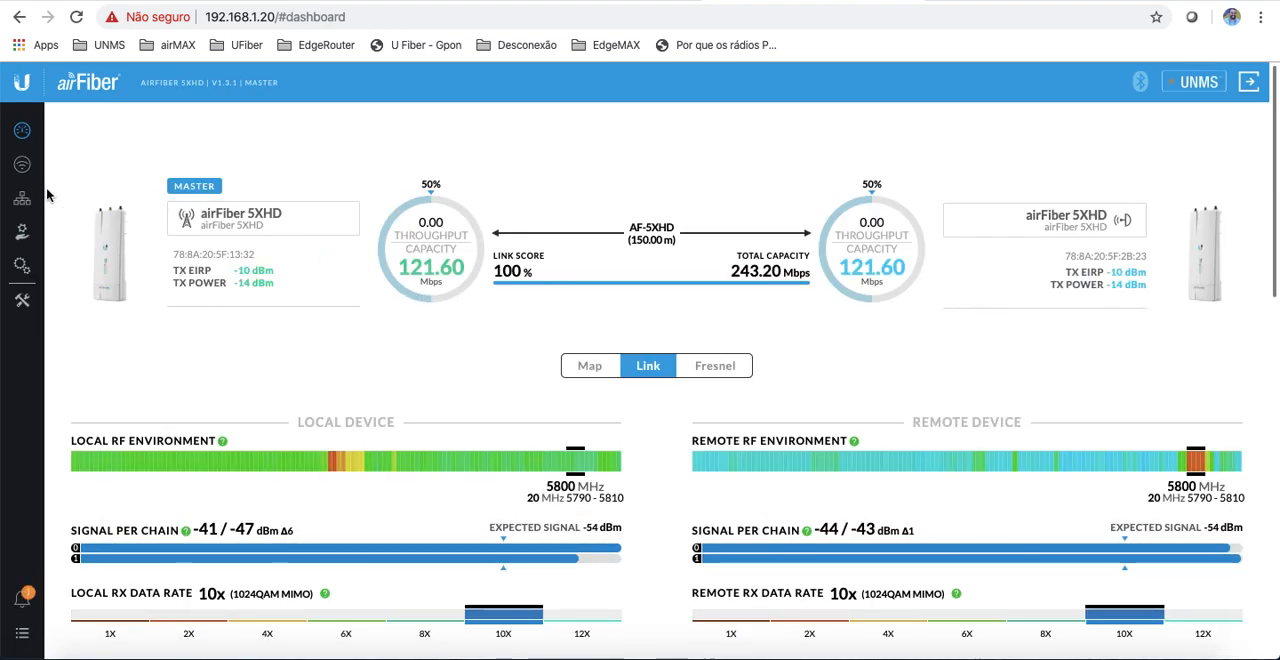
# Step: Open the Master radio's wireless settings and review its link, frequency and channel bandwidth options
pyautogui.click(22, 164)
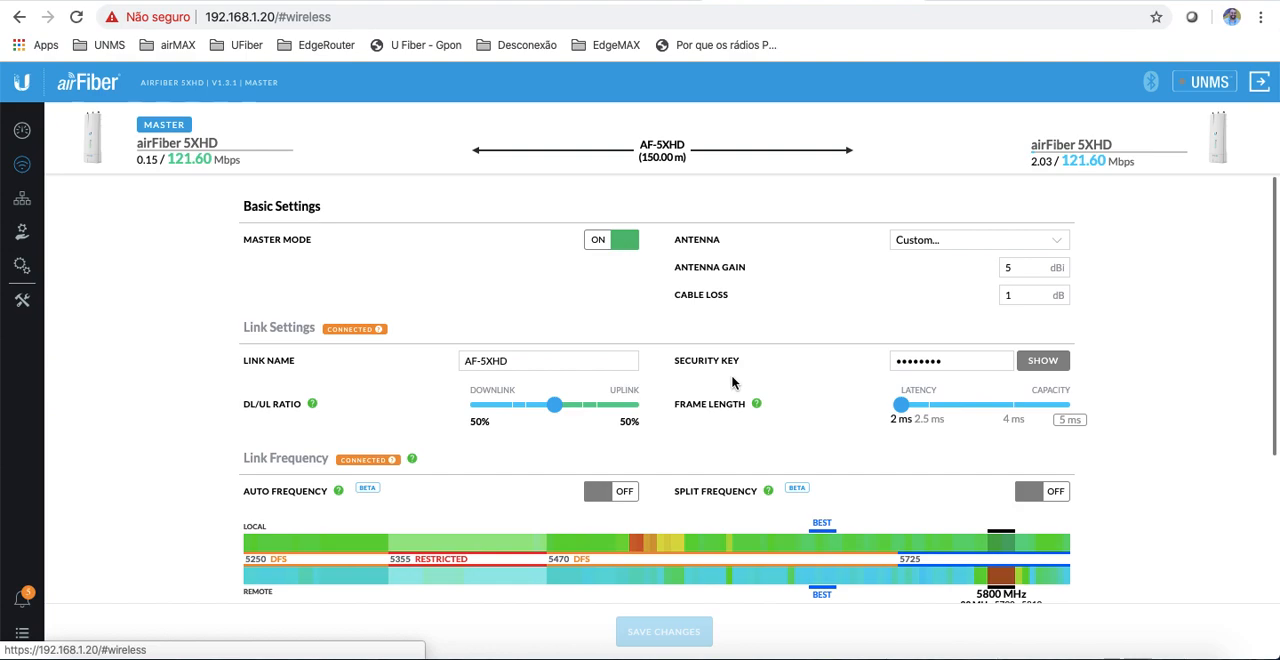
pyautogui.scroll(-2, 726, 507)
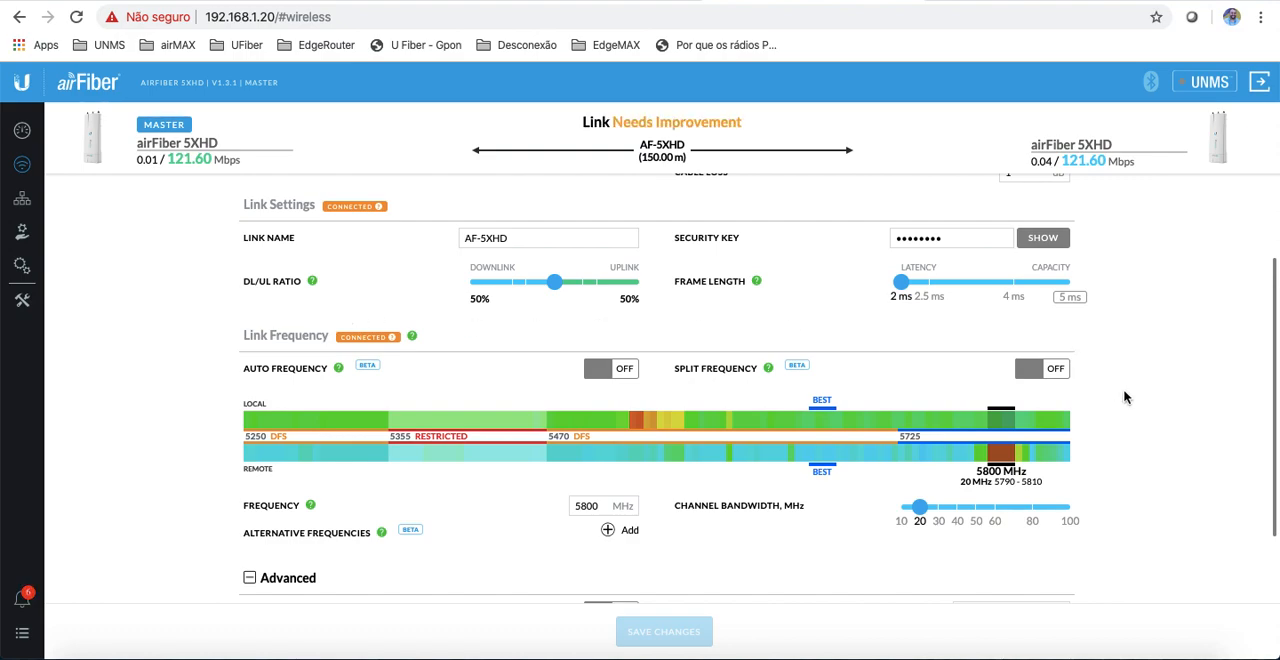
pyautogui.scroll(-2, 1178, 383)
pyautogui.scroll(2, 1181, 383)
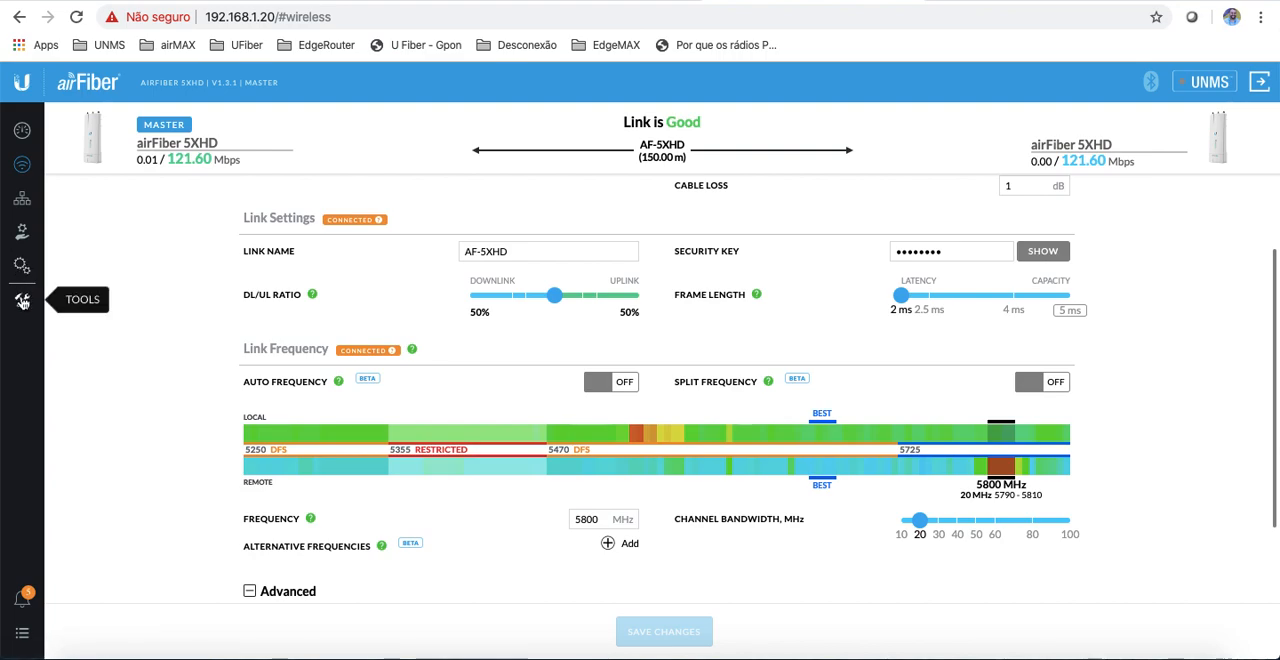
# Step: Check the Frequência ou Canal slide in the presentation, and launch the AirView spectrum tool on the Master radio
pyautogui.click(22, 301)
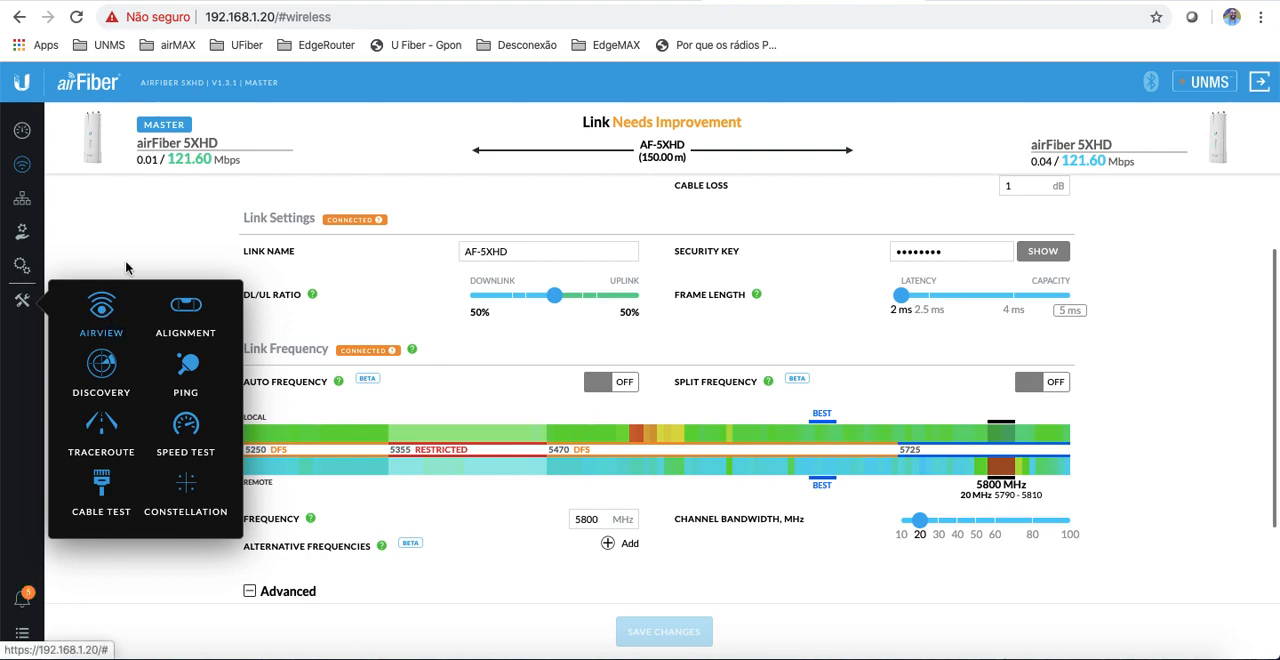
pyautogui.click(420, 1)
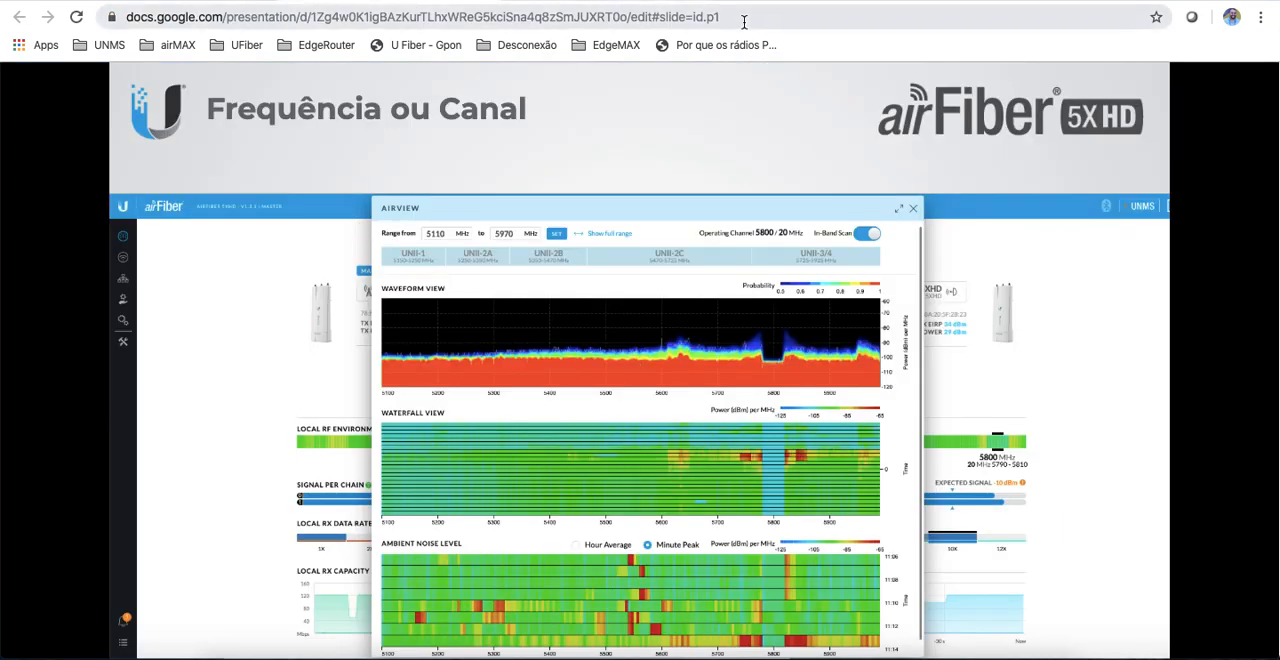
pyautogui.click(804, 3)
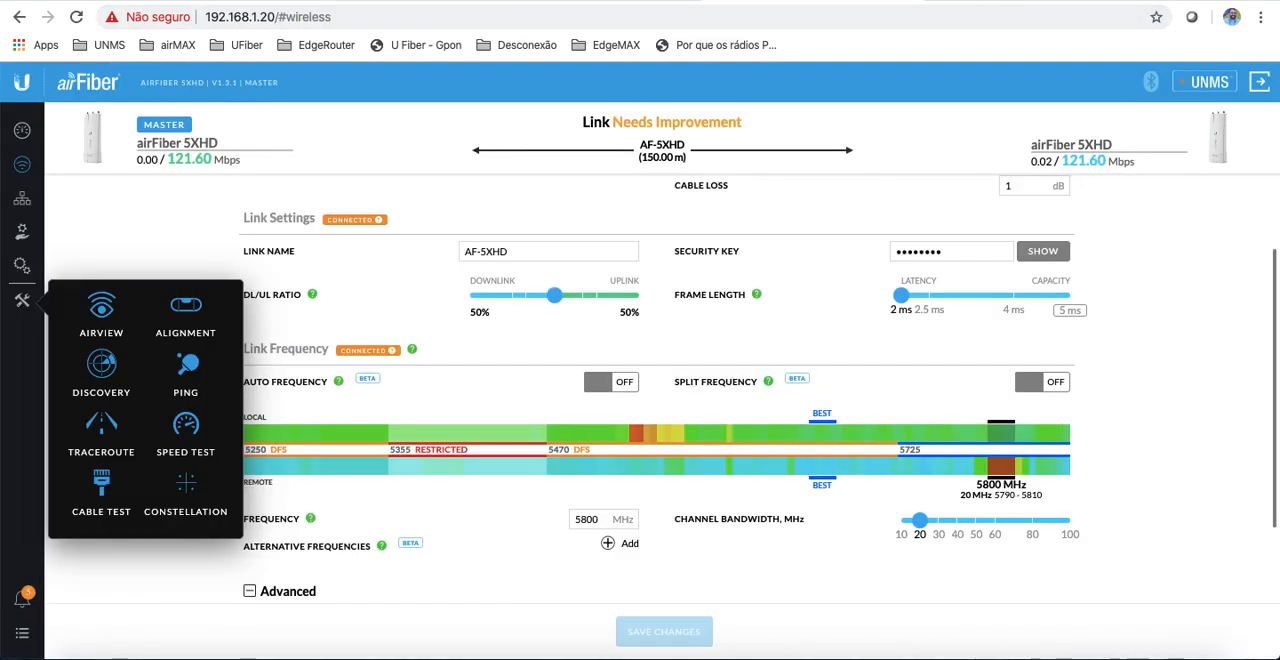
pyautogui.click(103, 310)
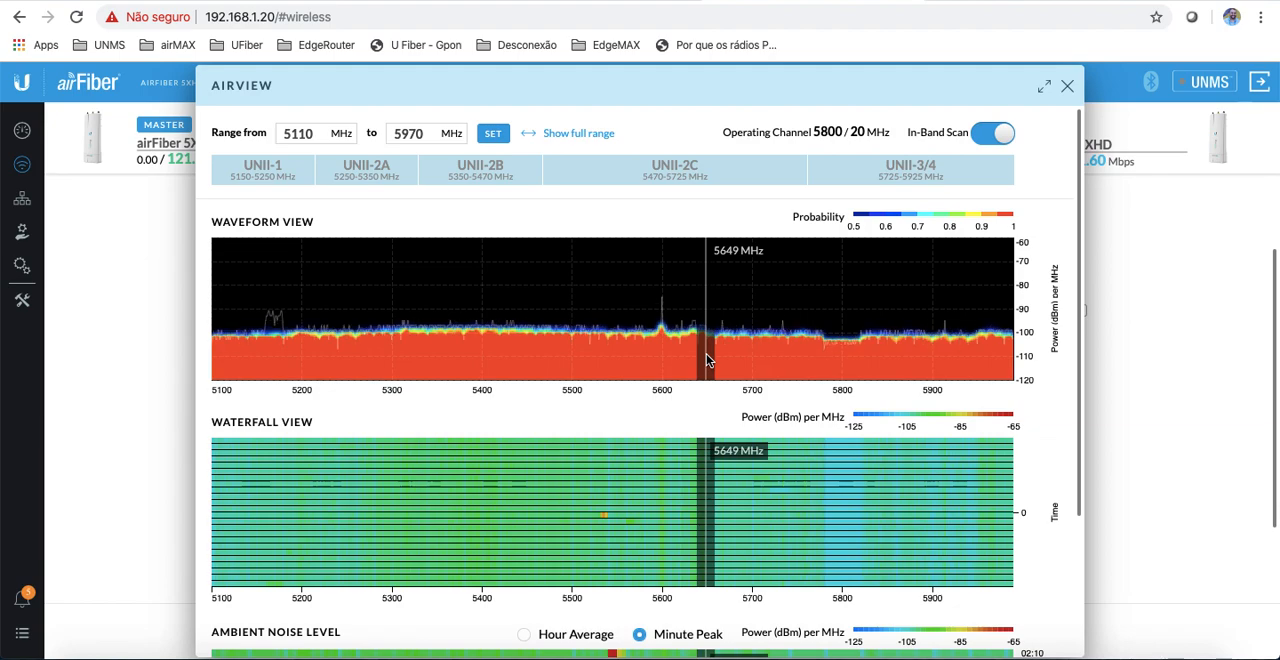
# Step: Examine AirView's waveform, waterfall and ambient noise level charts across the 5110 to 5970 MHz range
pyautogui.scroll(-3, 807, 360)
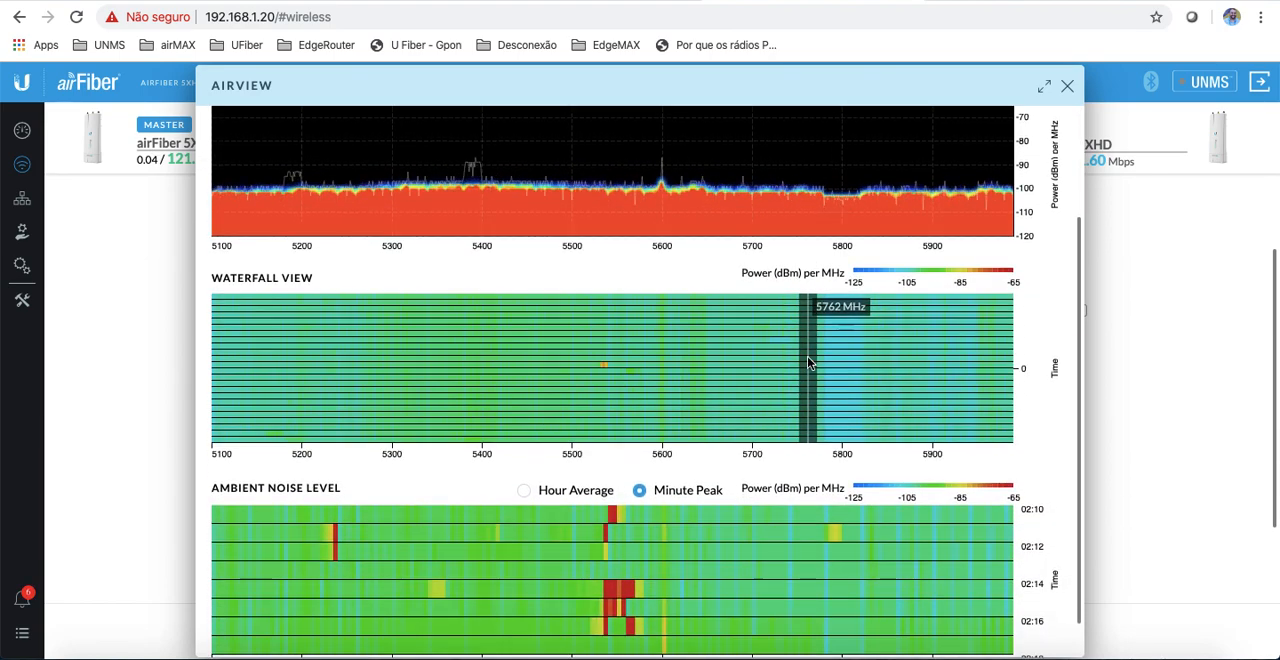
pyautogui.scroll(1, 807, 360)
pyautogui.scroll(-2, 809, 362)
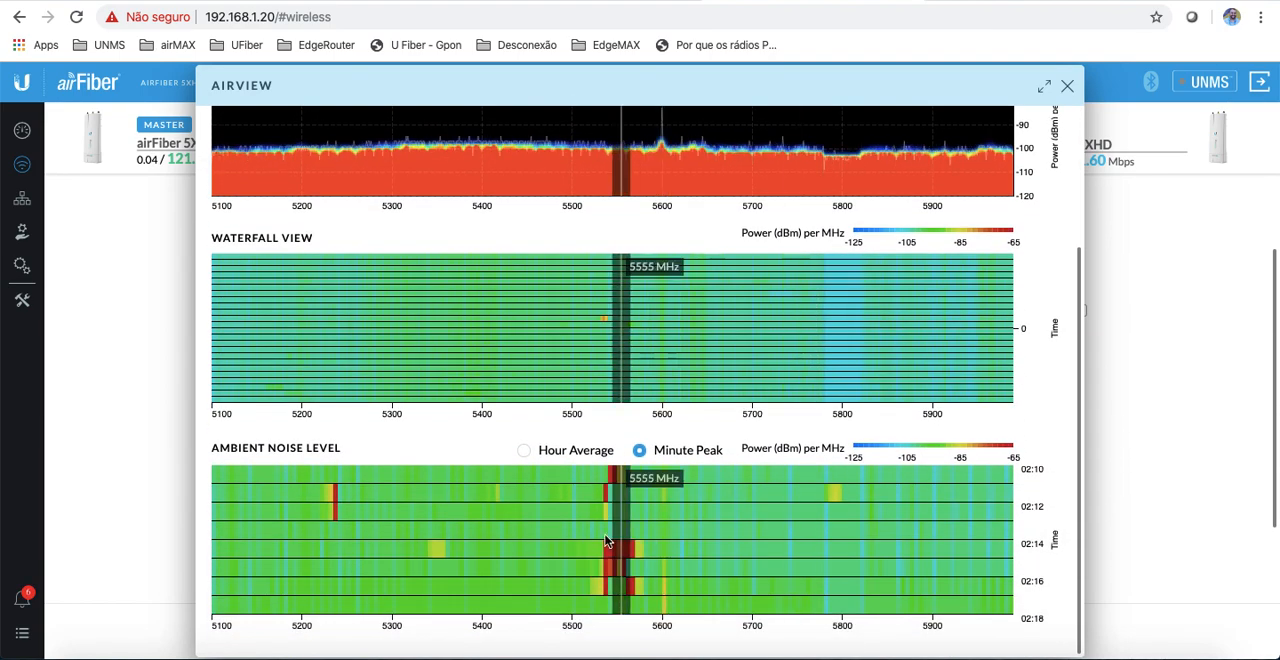
pyautogui.scroll(4, 491, 358)
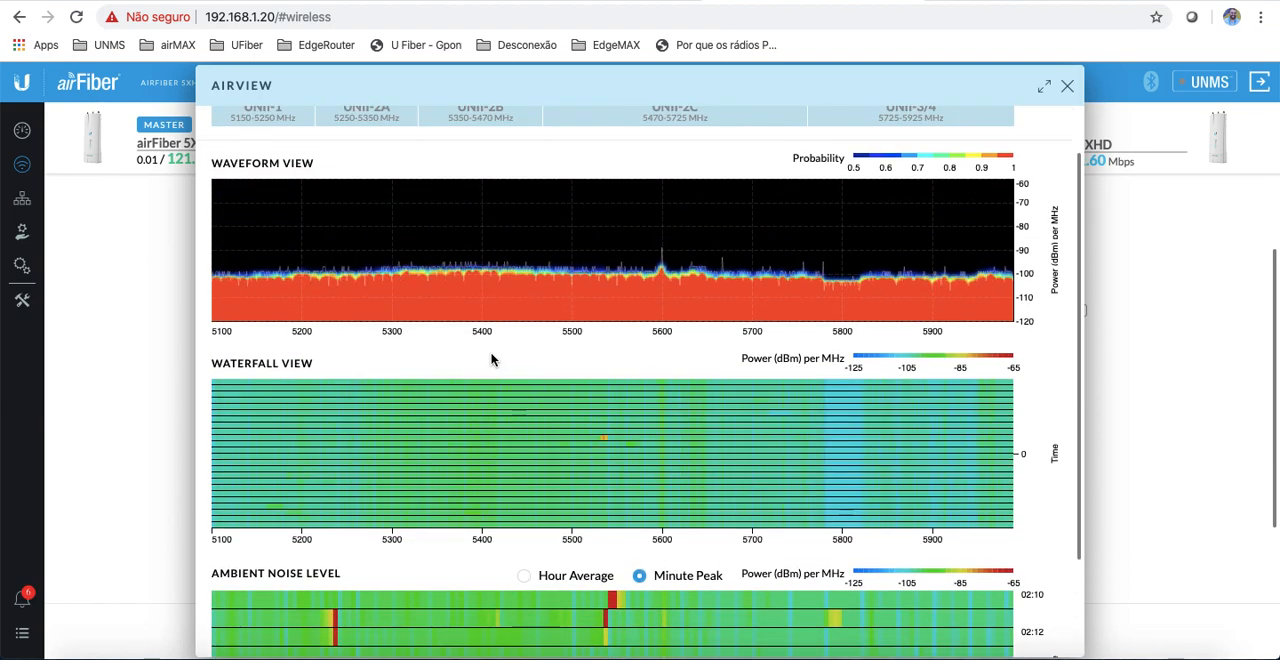
pyautogui.scroll(-4, 491, 358)
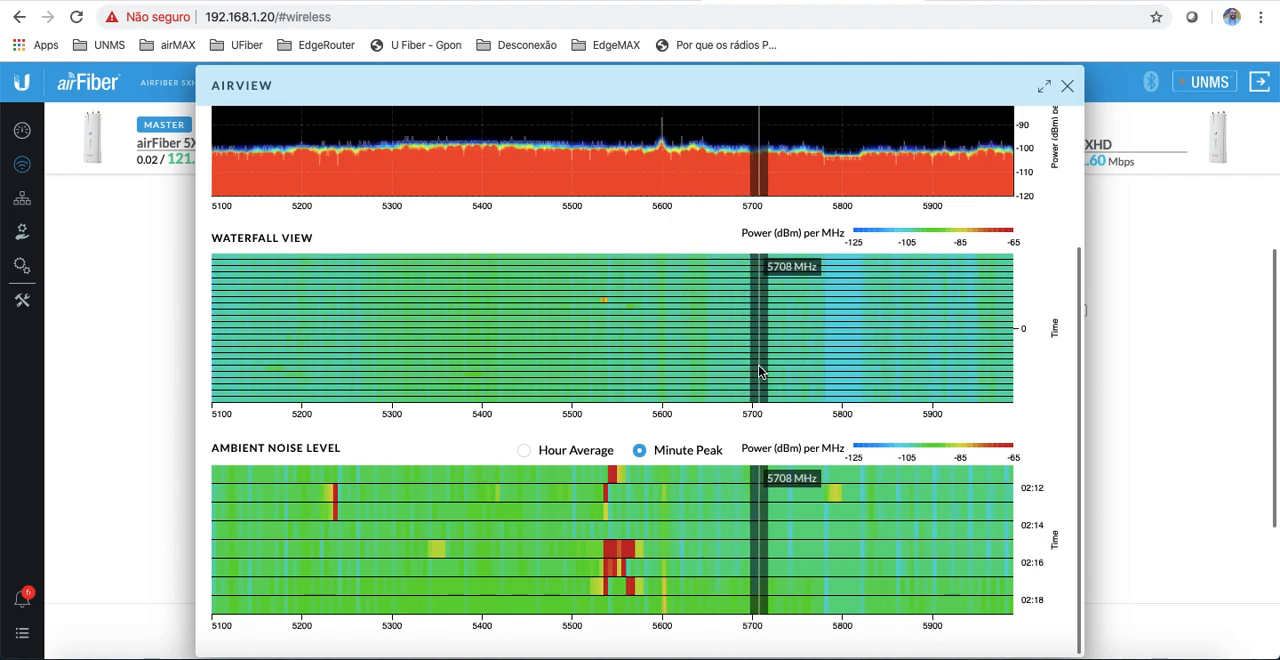
pyautogui.scroll(3, 758, 372)
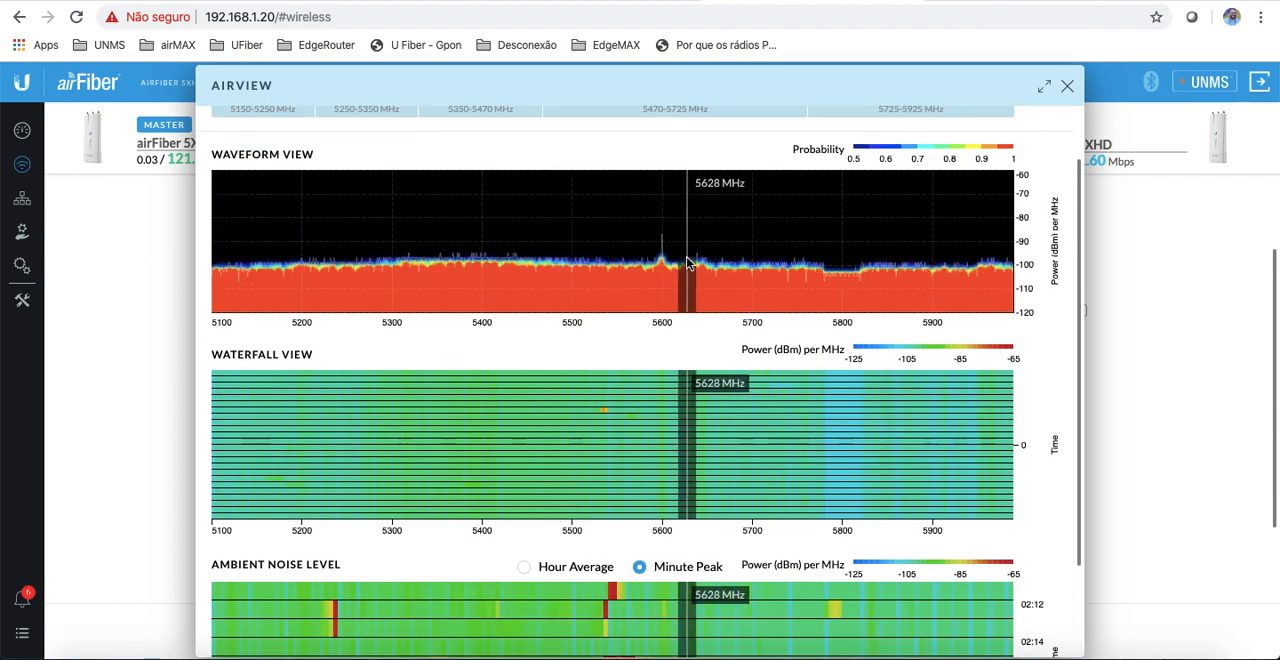
pyautogui.scroll(-3, 800, 272)
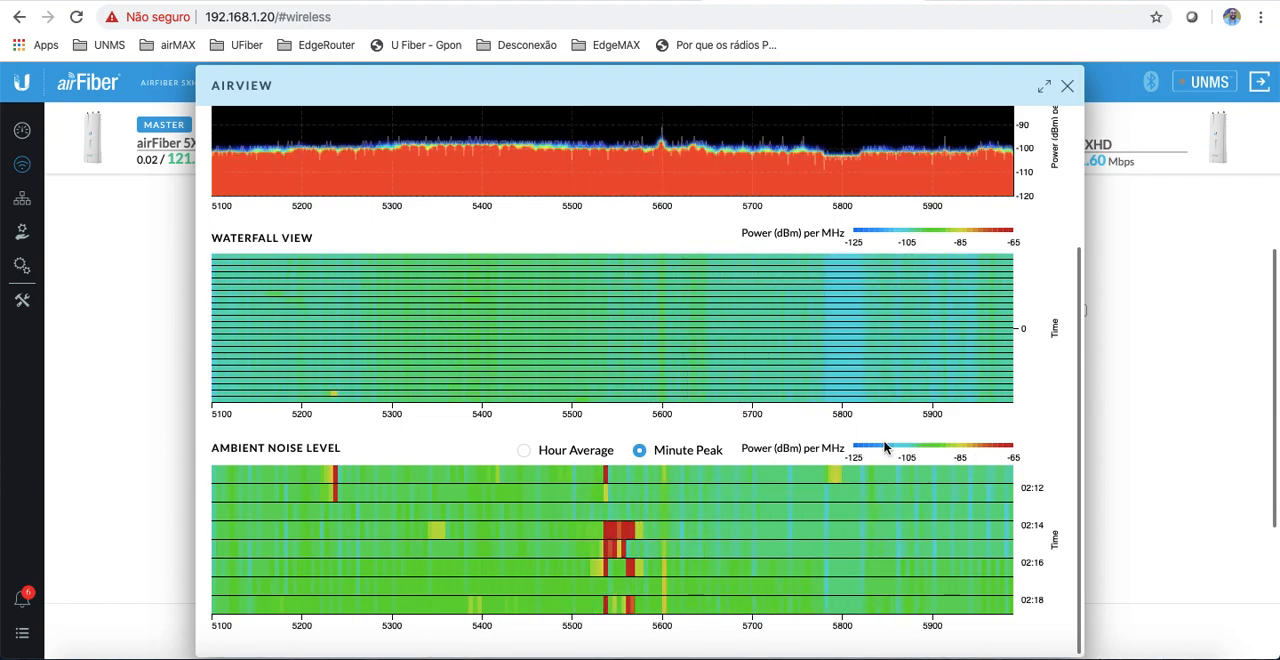
pyautogui.scroll(3, 665, 370)
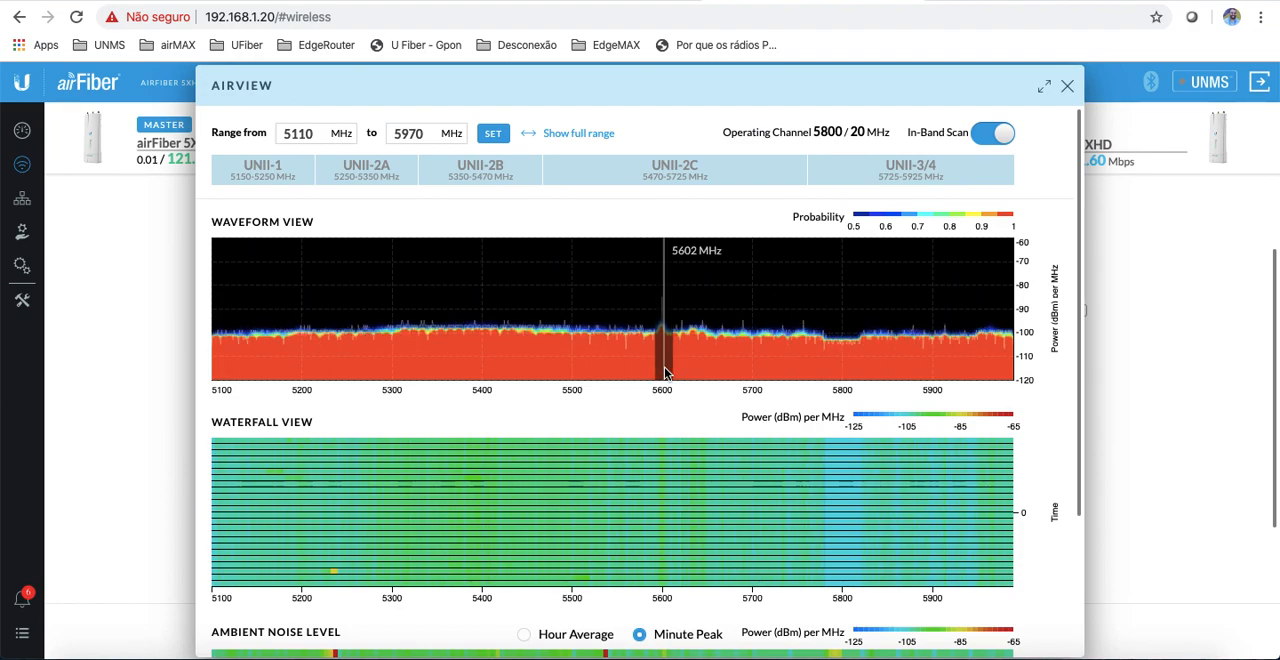
pyautogui.scroll(-1, 665, 372)
pyautogui.scroll(1, 836, 320)
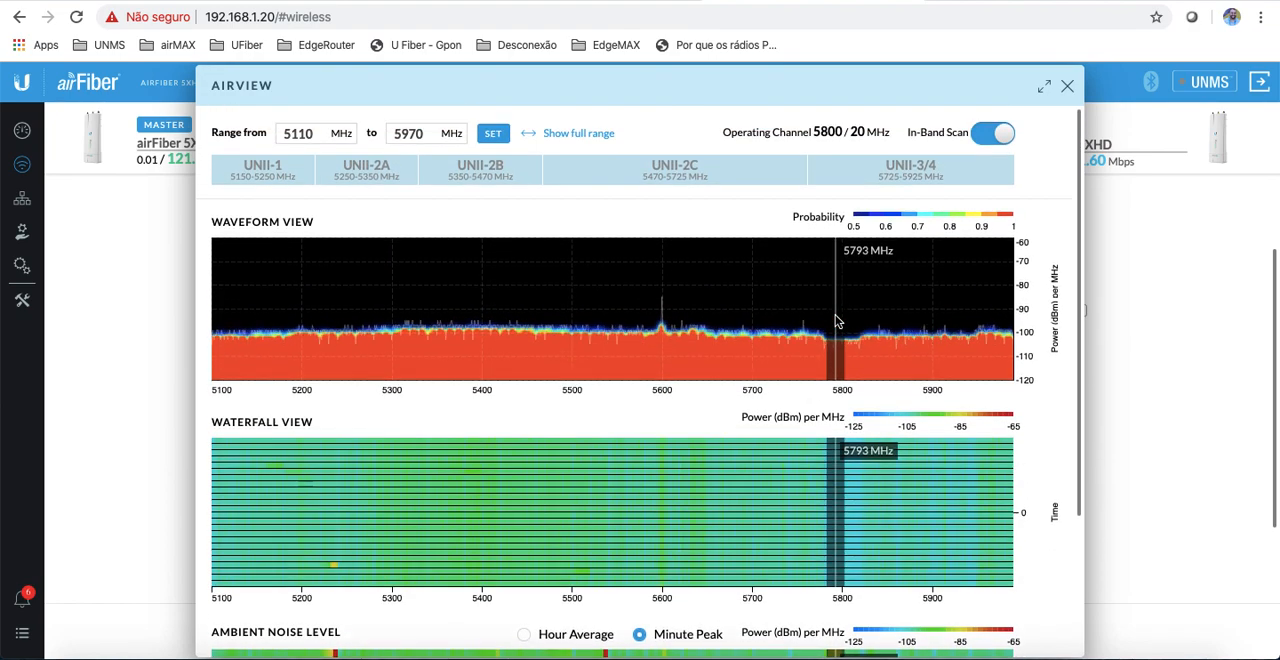
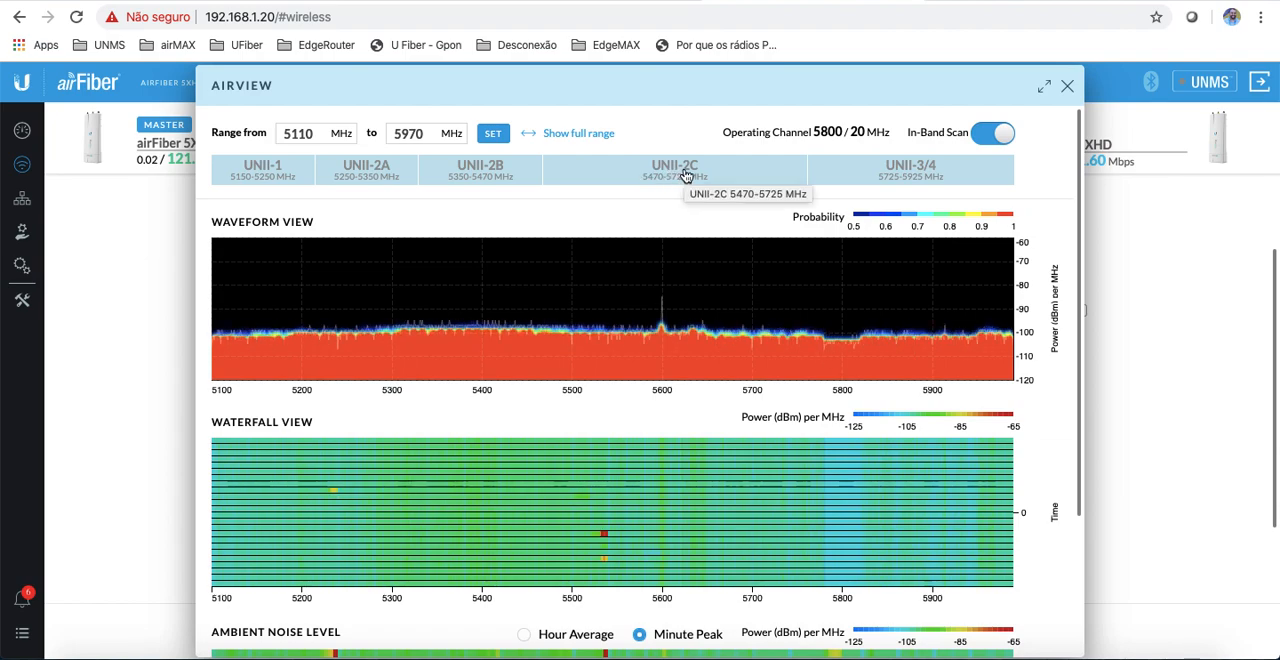
# Step: Compare the spectrum of the UNII-3/4, UNII-2C, UNII-2B and UNII-2A bands in AirView, and close the tool
pyautogui.click(884, 174)
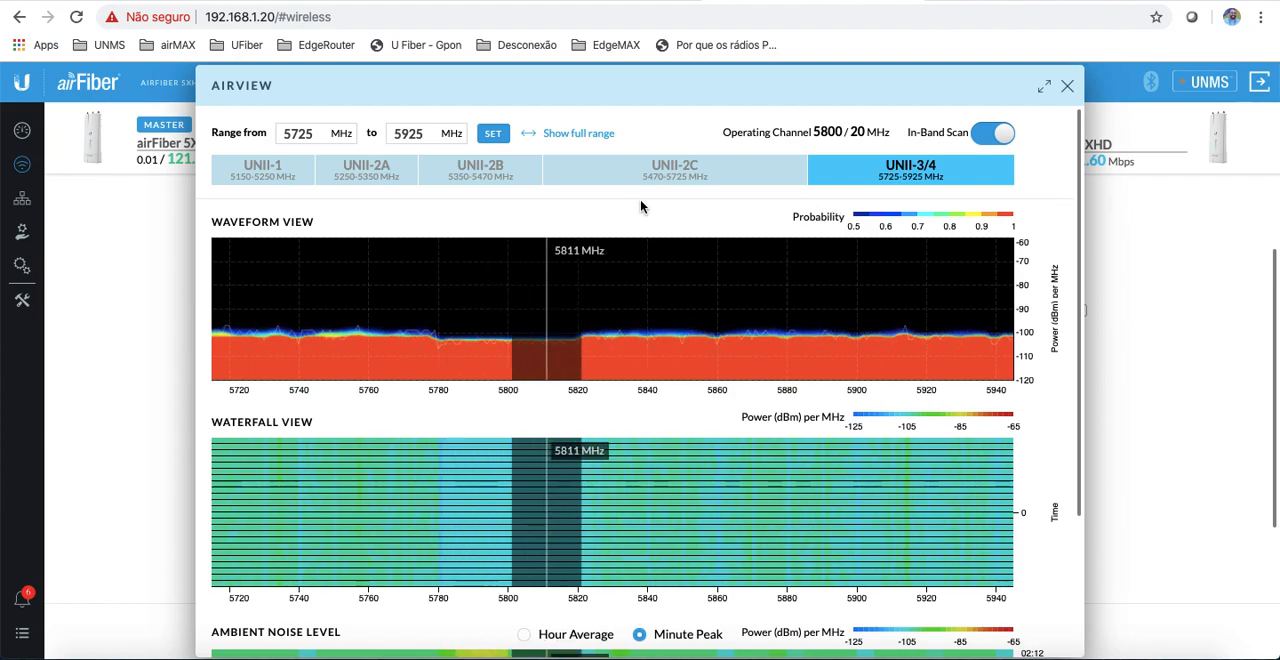
pyautogui.click(677, 177)
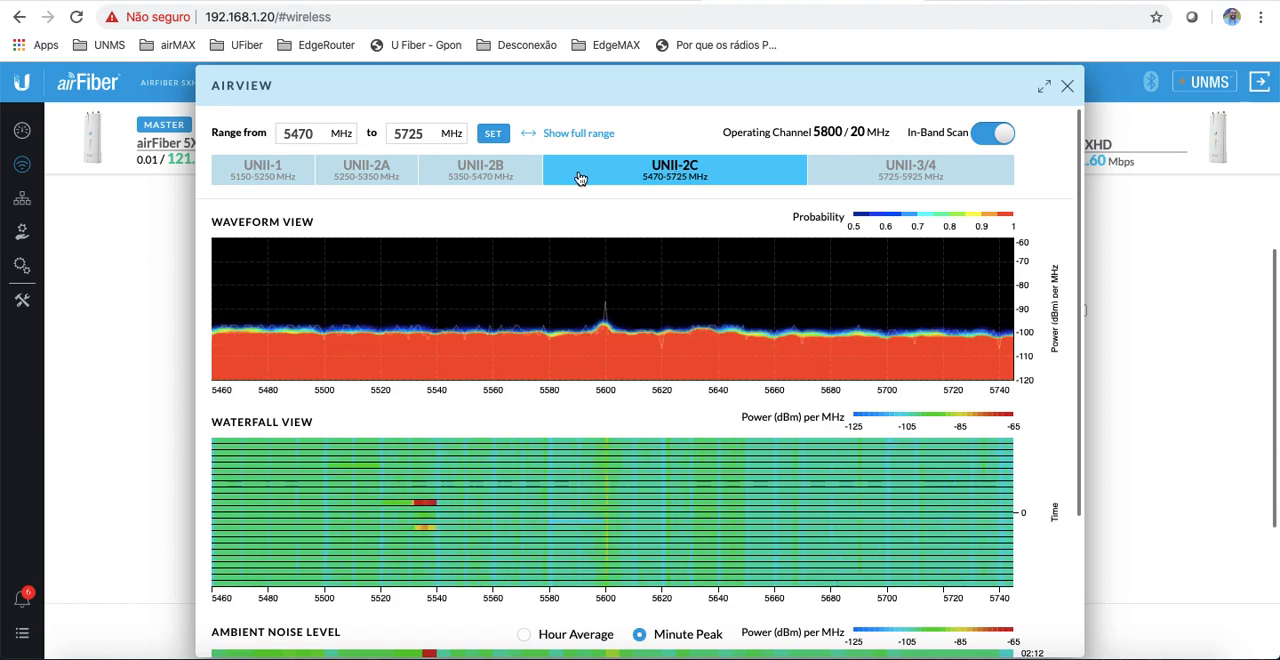
pyautogui.click(484, 177)
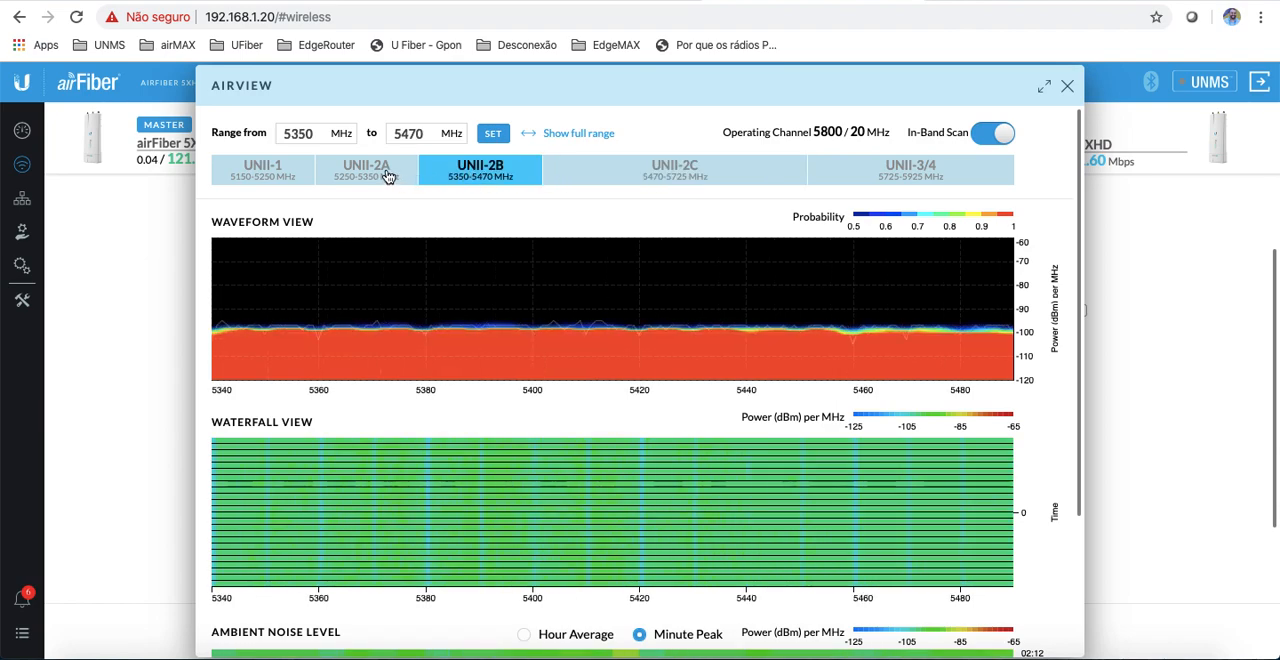
pyautogui.click(388, 177)
pyautogui.click(465, 177)
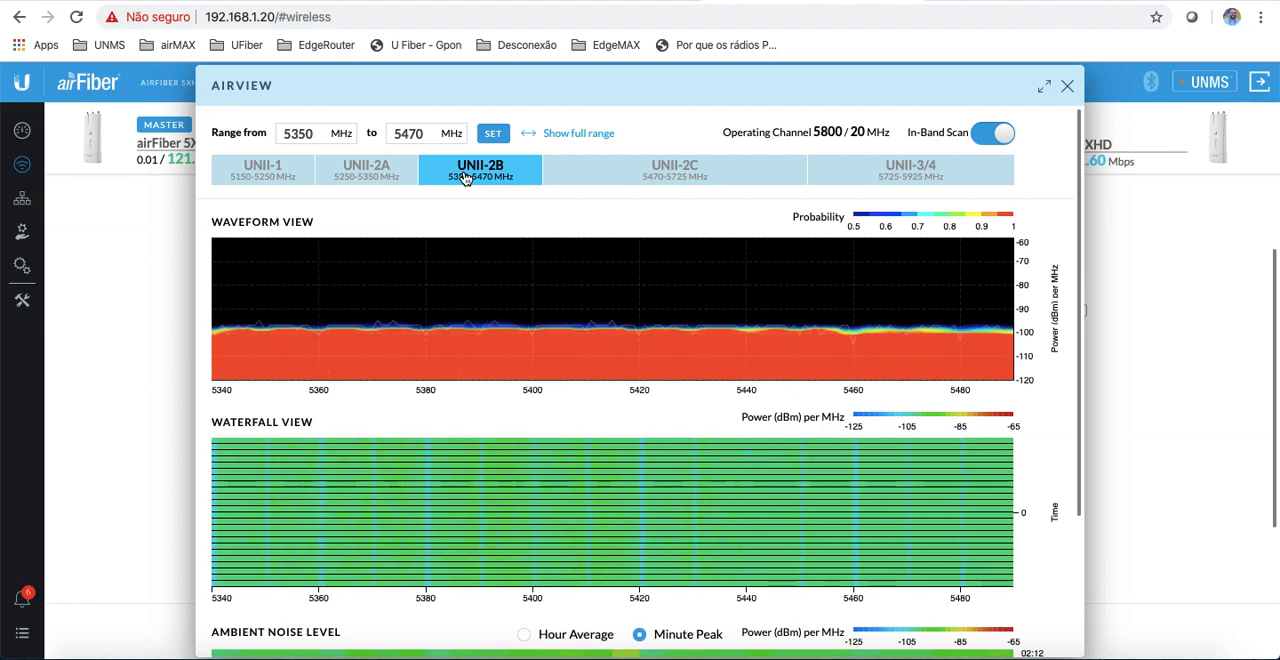
pyautogui.click(652, 173)
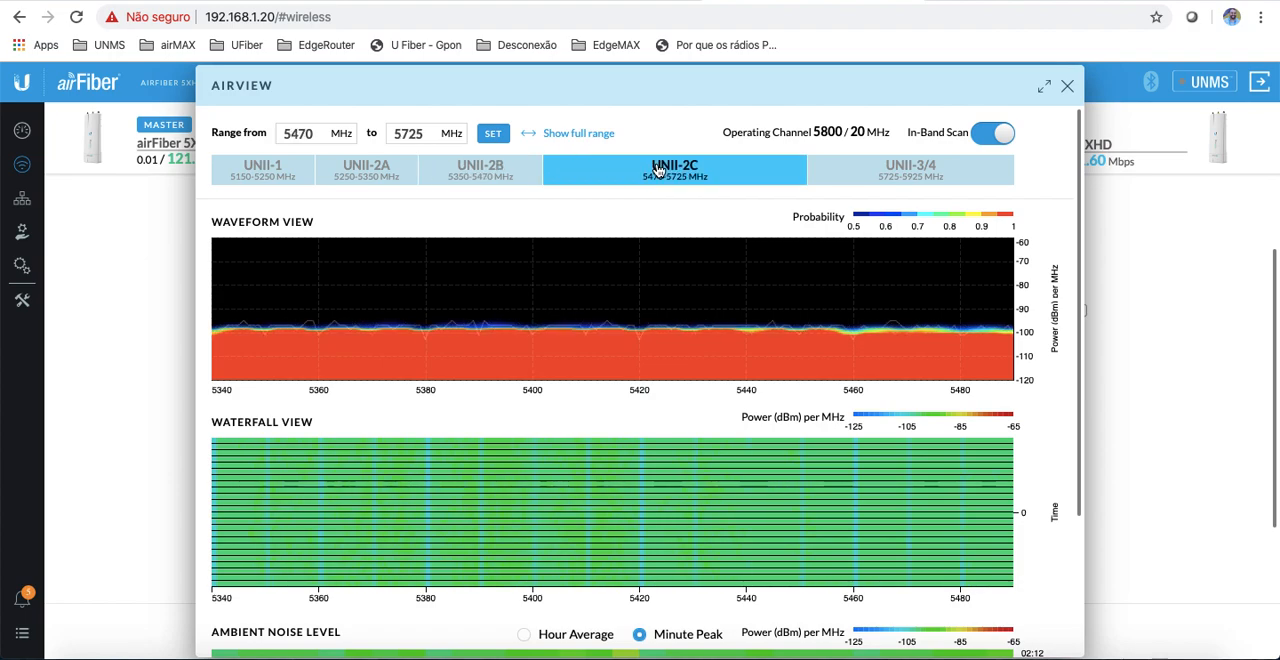
pyautogui.click(883, 180)
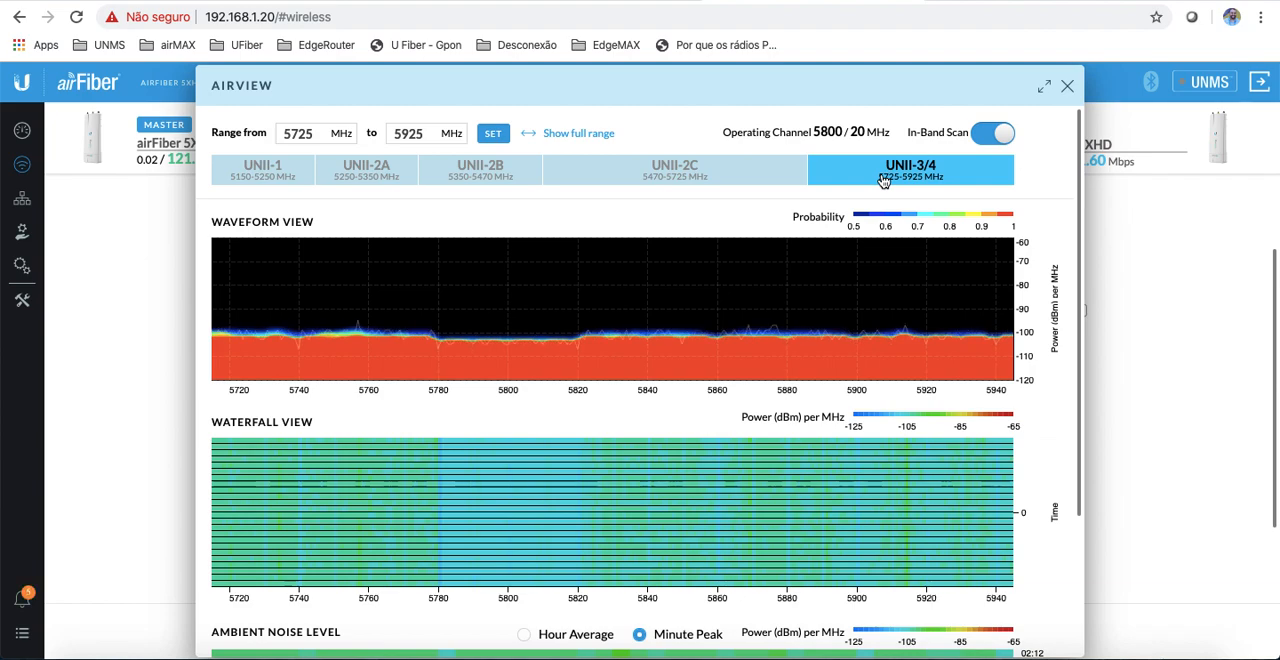
pyautogui.click(1068, 90)
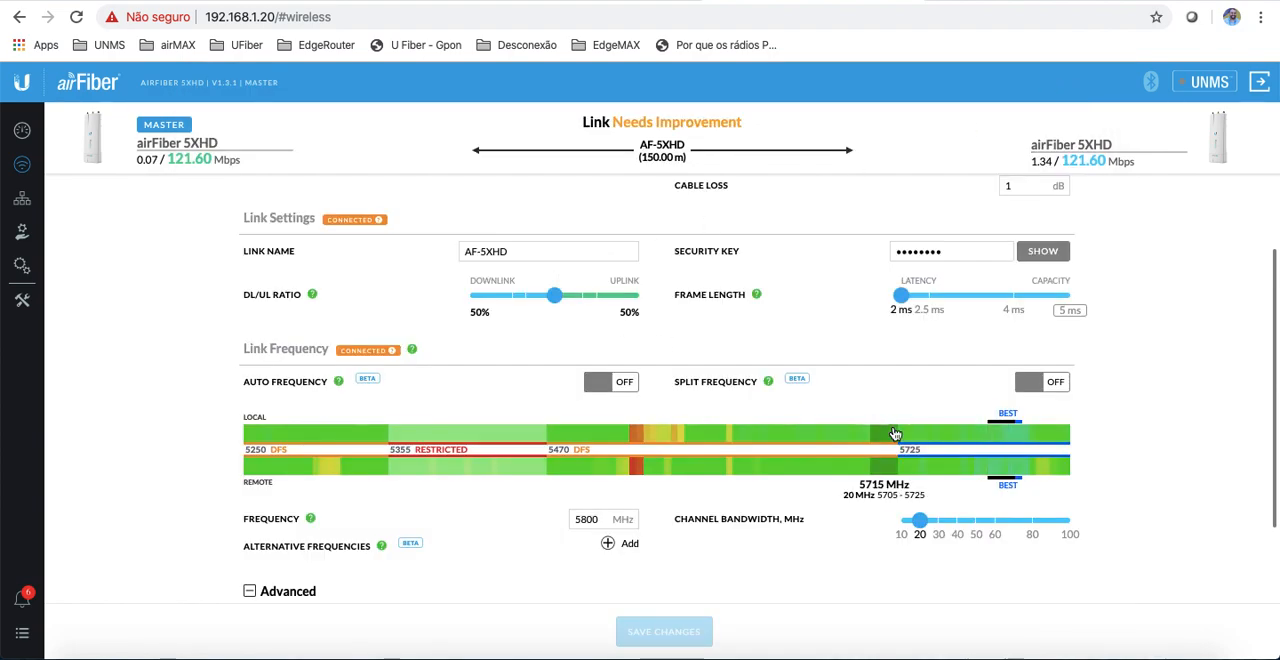
# Step: Try link frequencies of 5805 MHz and 5765 MHz on the spectrum bar, returning to the BEST channel at 5805 MHz
pyautogui.click(1013, 443)
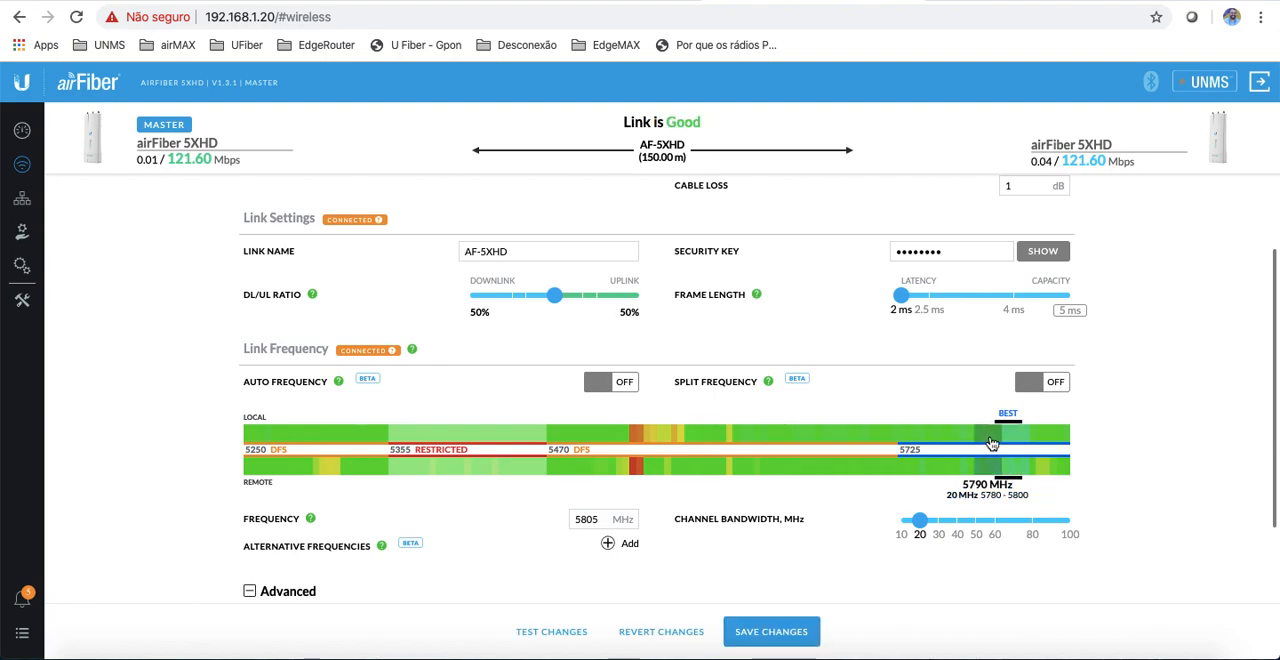
pyautogui.click(958, 443)
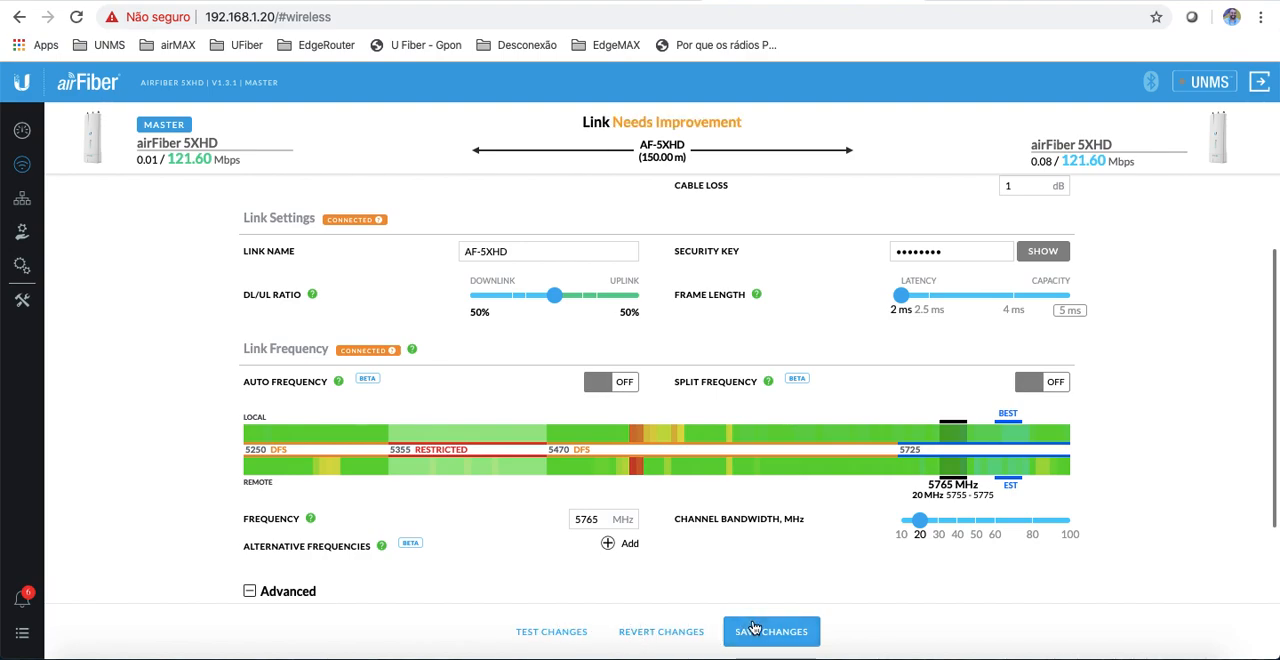
pyautogui.click(1013, 436)
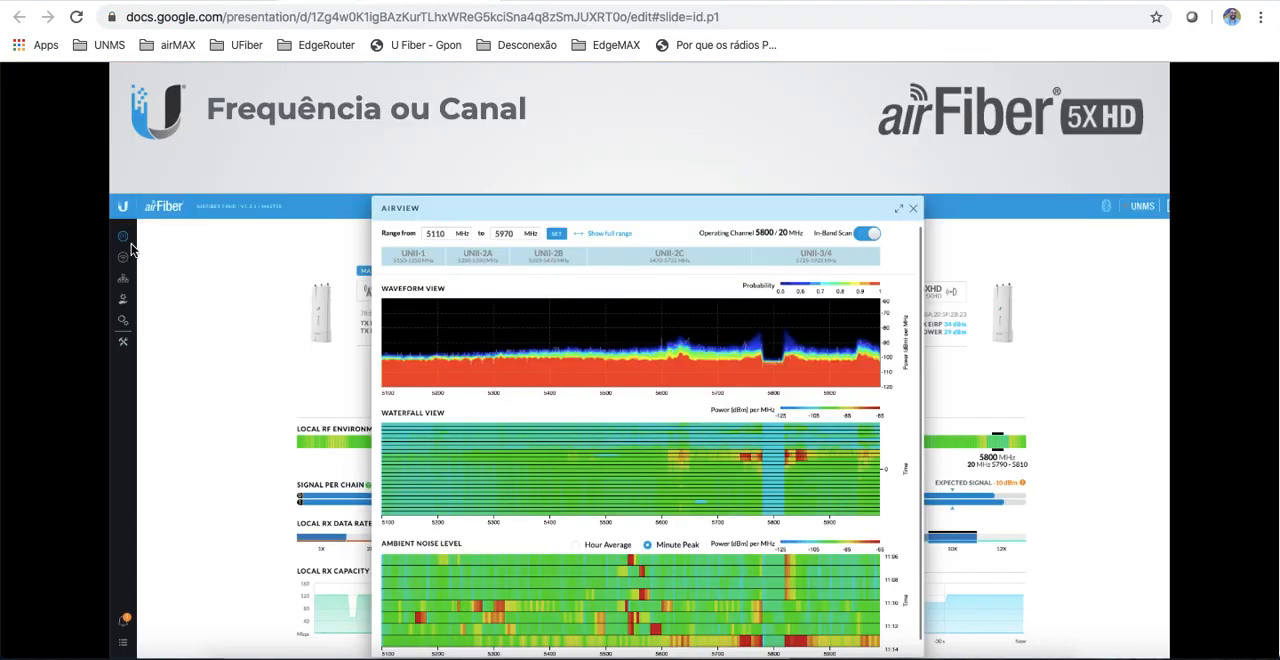
# Step: Advance the presentation, switch to the ui.com website and open the airFiber X Antenna page from the airFiber products
pyautogui.press('Right')
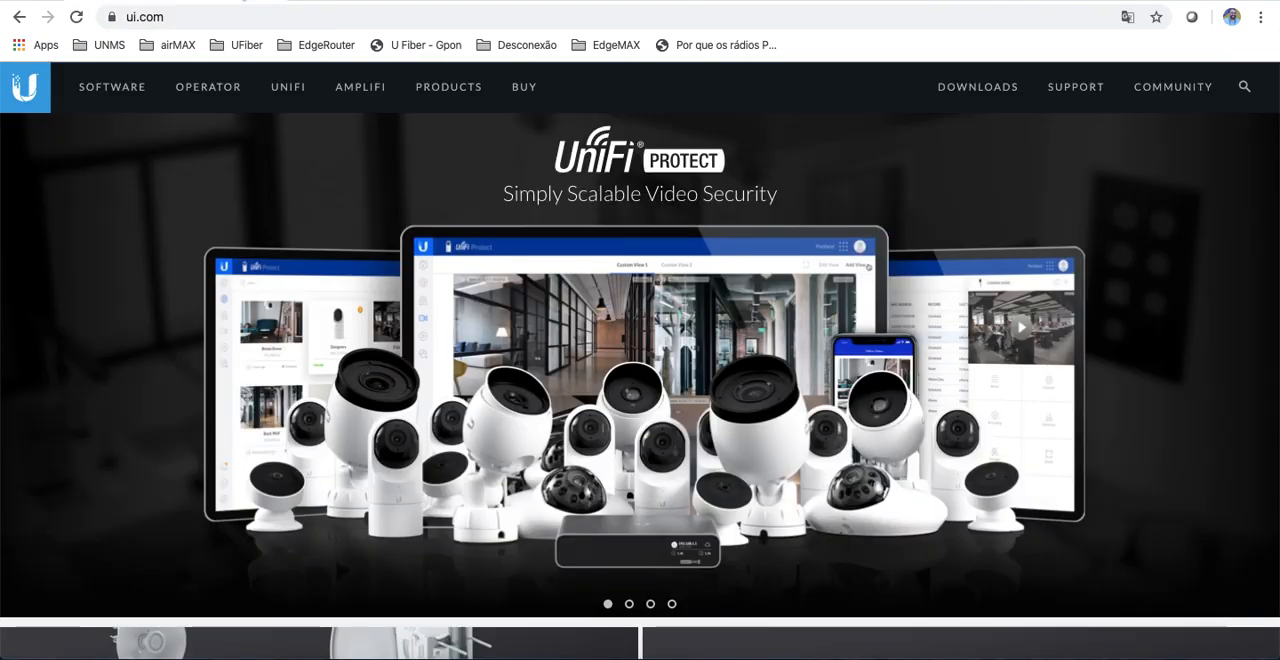
pyautogui.click(439, 92)
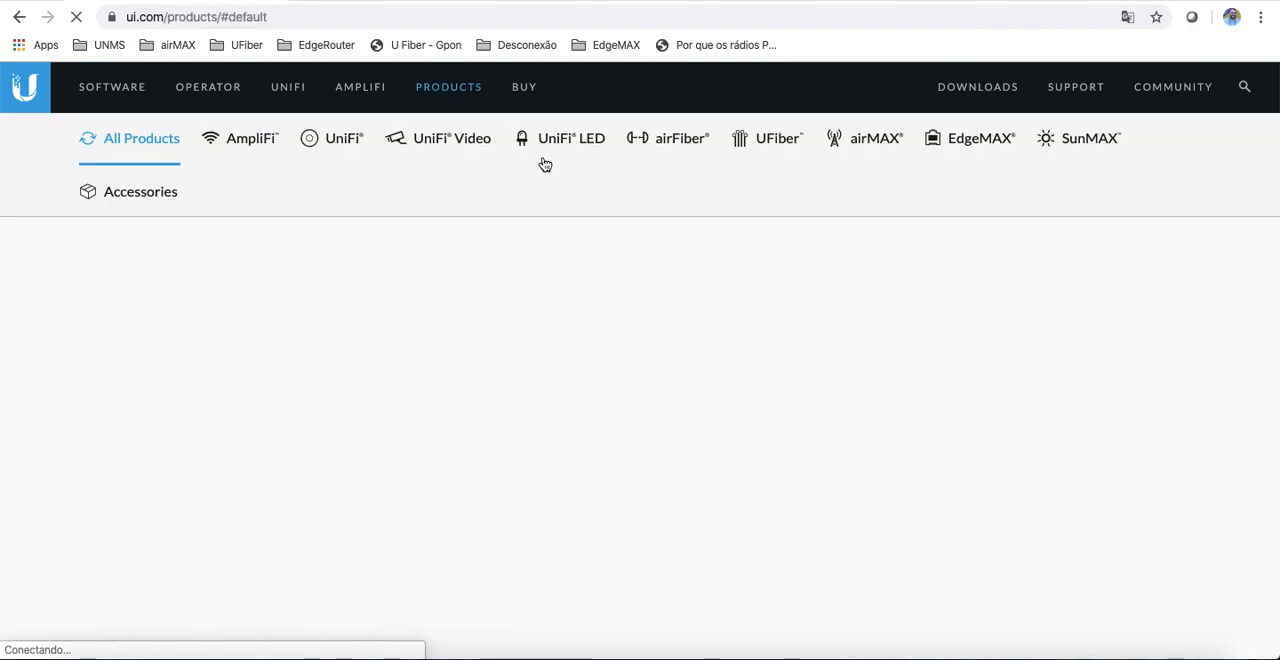
pyautogui.click(674, 144)
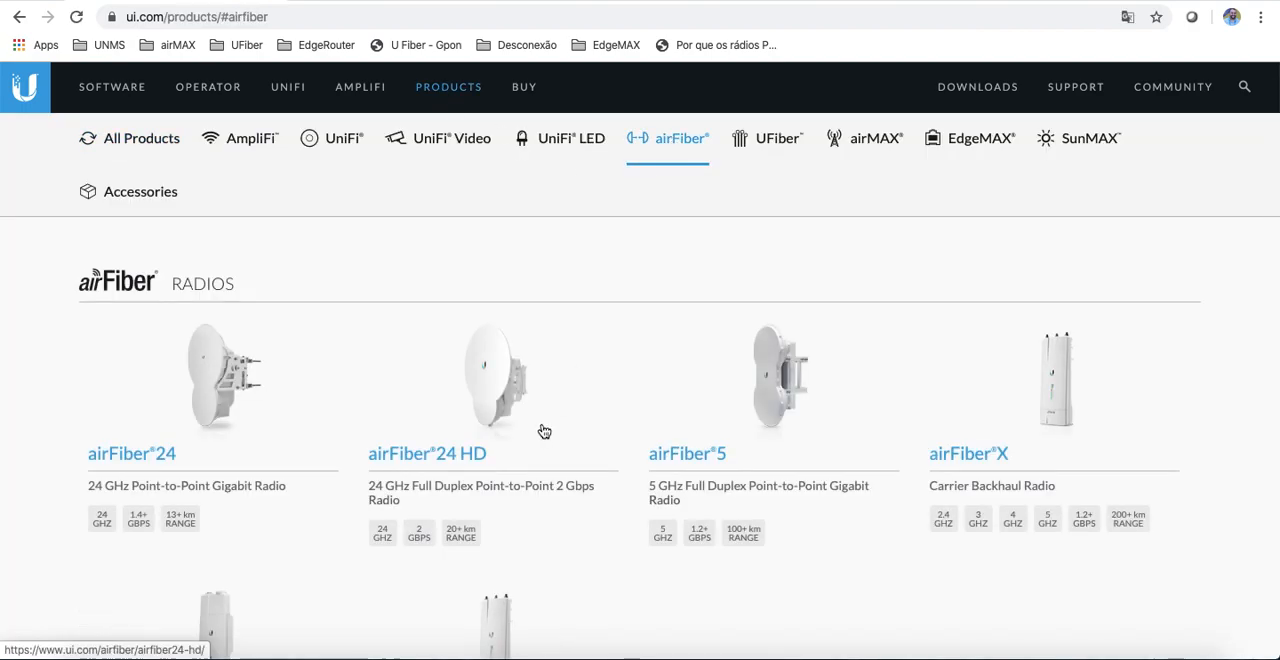
pyautogui.scroll(-5, 543, 429)
pyautogui.scroll(-2, 543, 430)
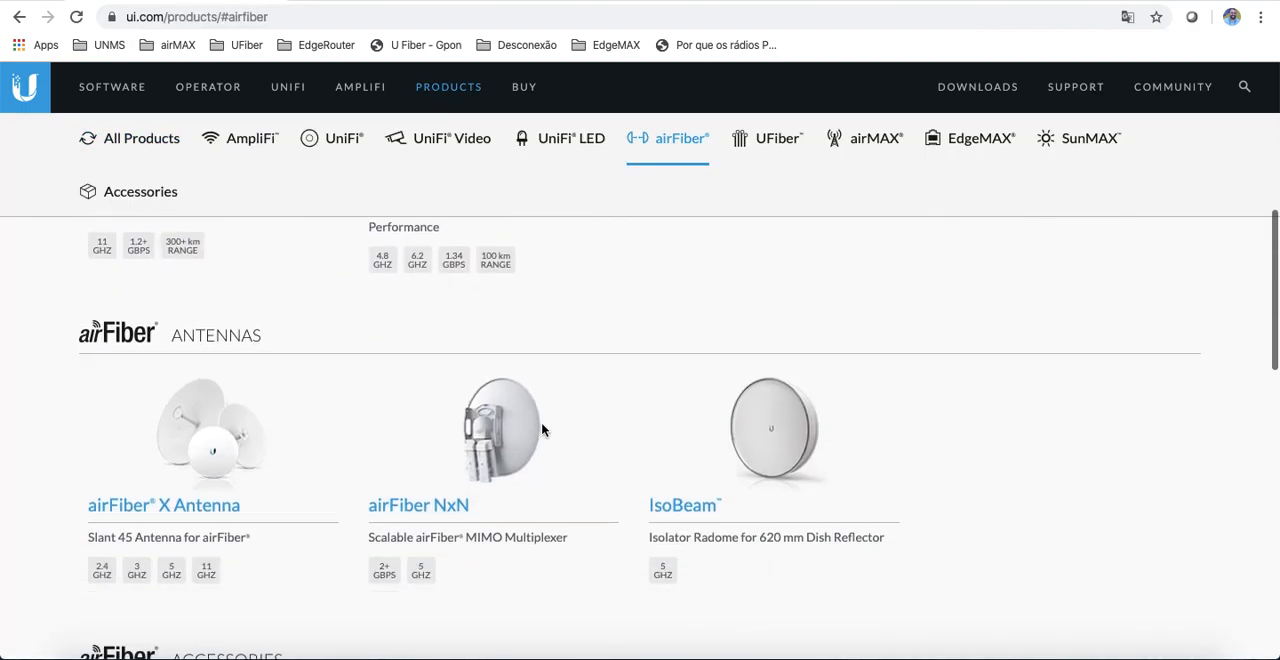
pyautogui.click(198, 505)
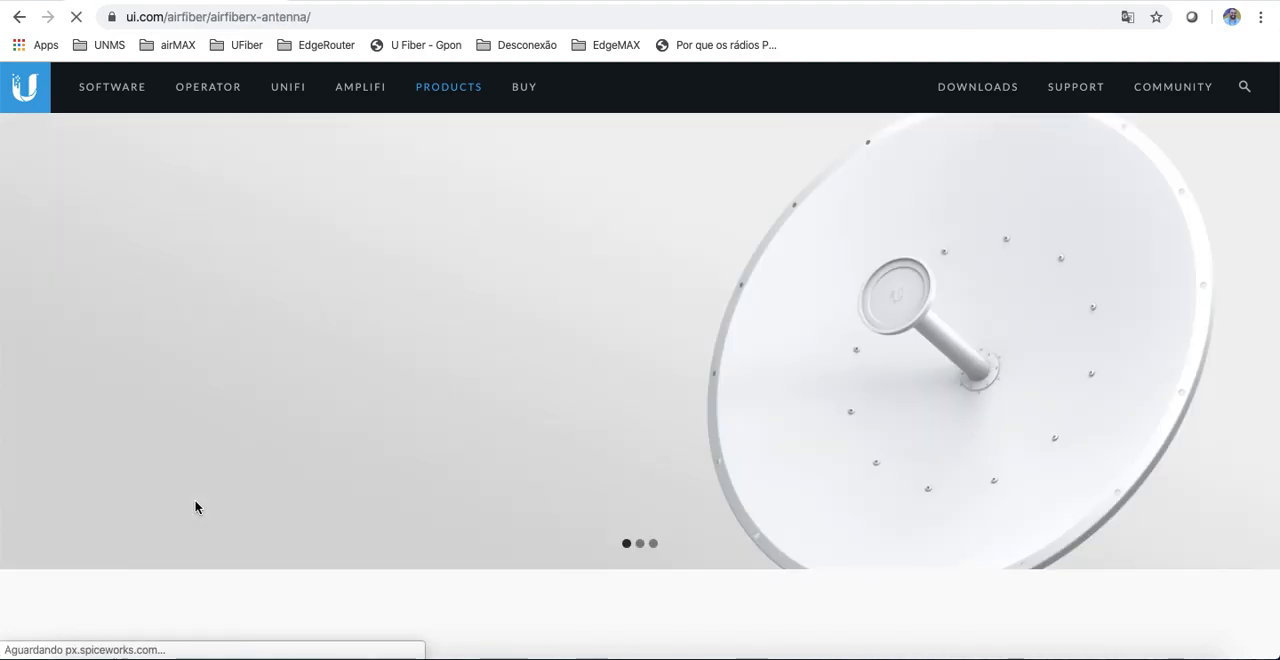
# Step: Open the airFiber AF-5G34-S45 Quick Start Guide from the antenna page's downloads
pyautogui.scroll(-10, 620, 297)
pyautogui.scroll(-15, 620, 297)
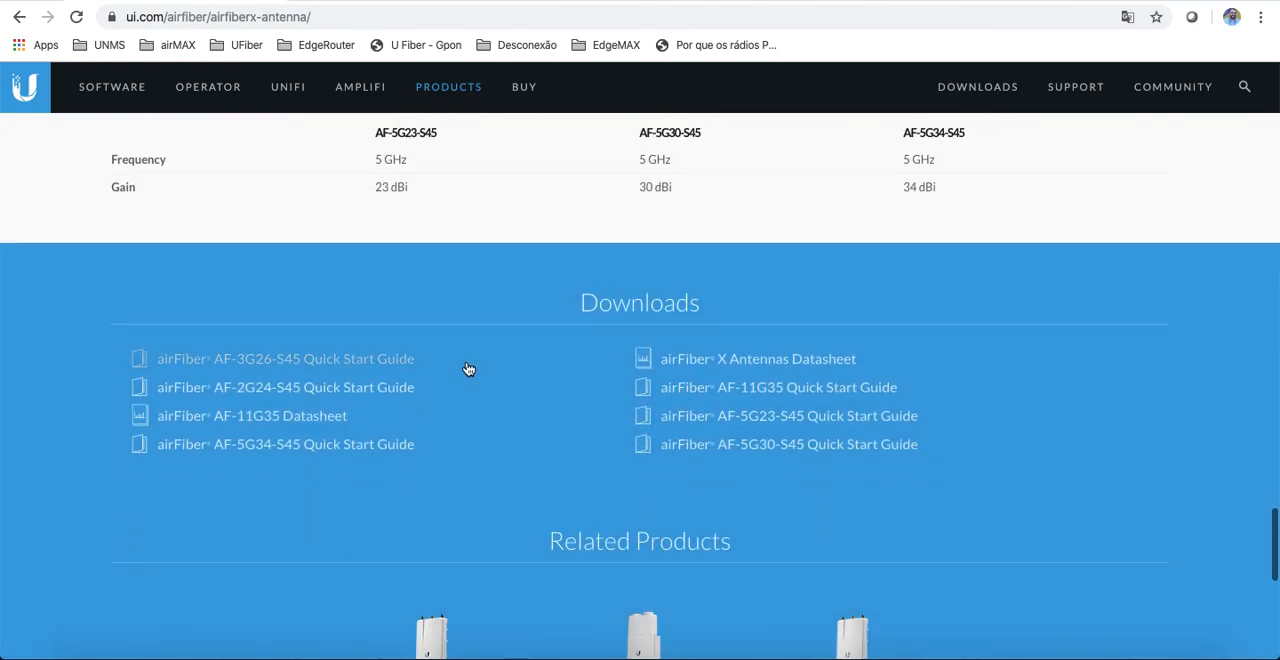
pyautogui.click(379, 446)
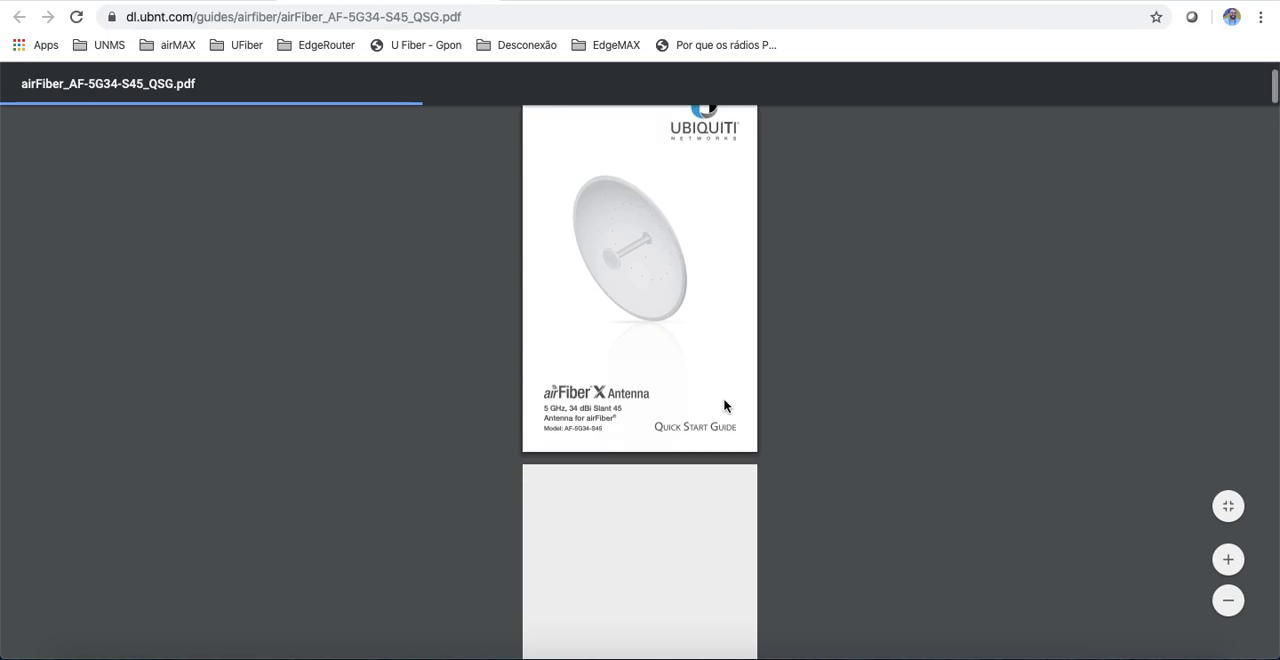
# Step: Examine the AF-5G34-S45 guide's package contents, installation requirements, hardware overview, and radio mounting and RF cable instructions
pyautogui.click(1228, 559)
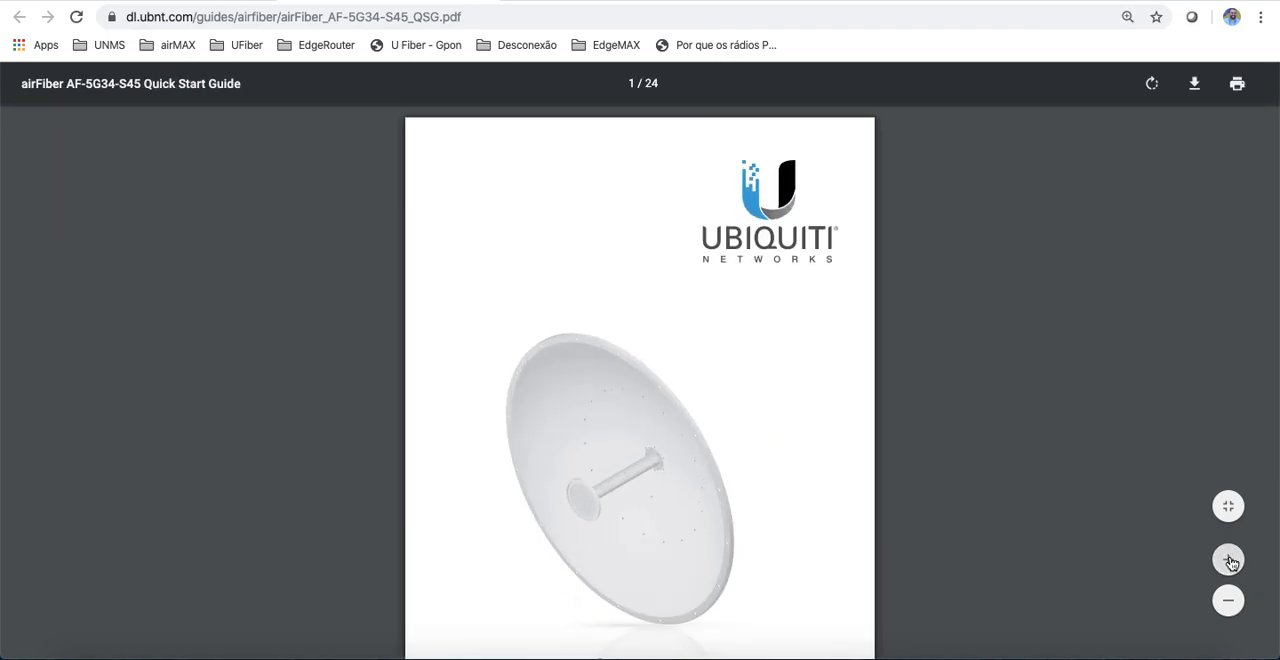
pyautogui.click(1229, 560)
pyautogui.scroll(-15, 1089, 369)
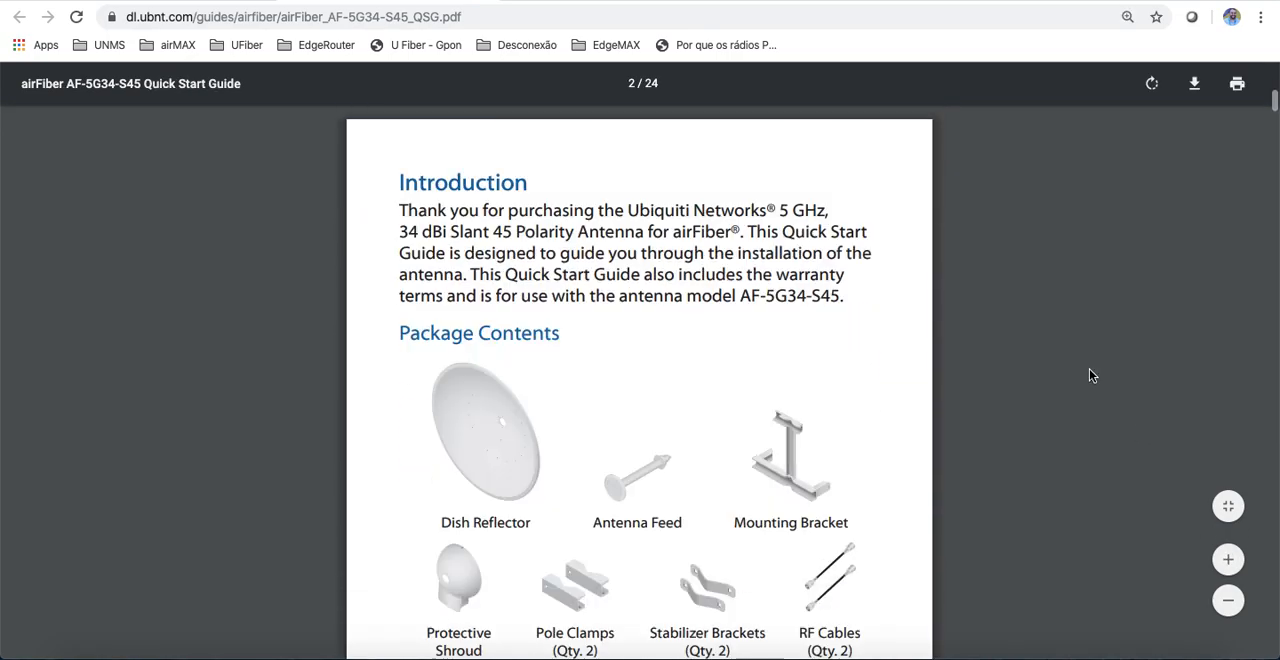
pyautogui.scroll(-1, 1092, 375)
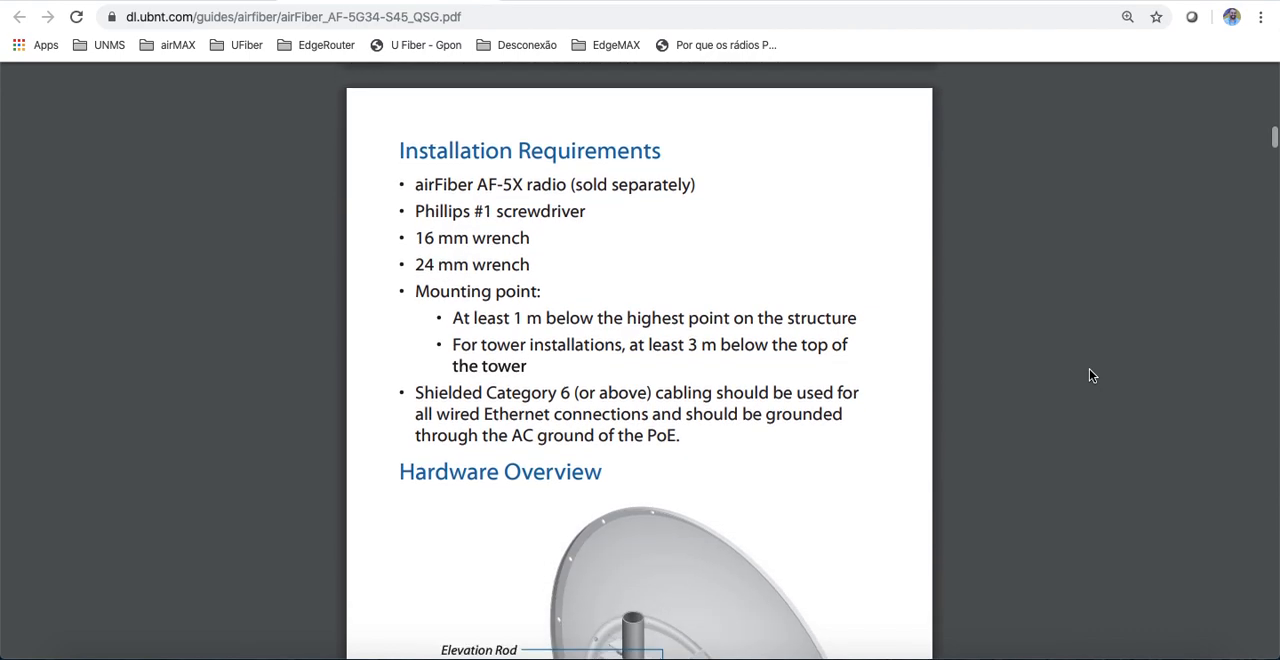
pyautogui.scroll(-9, 990, 386)
pyautogui.scroll(-17, 955, 384)
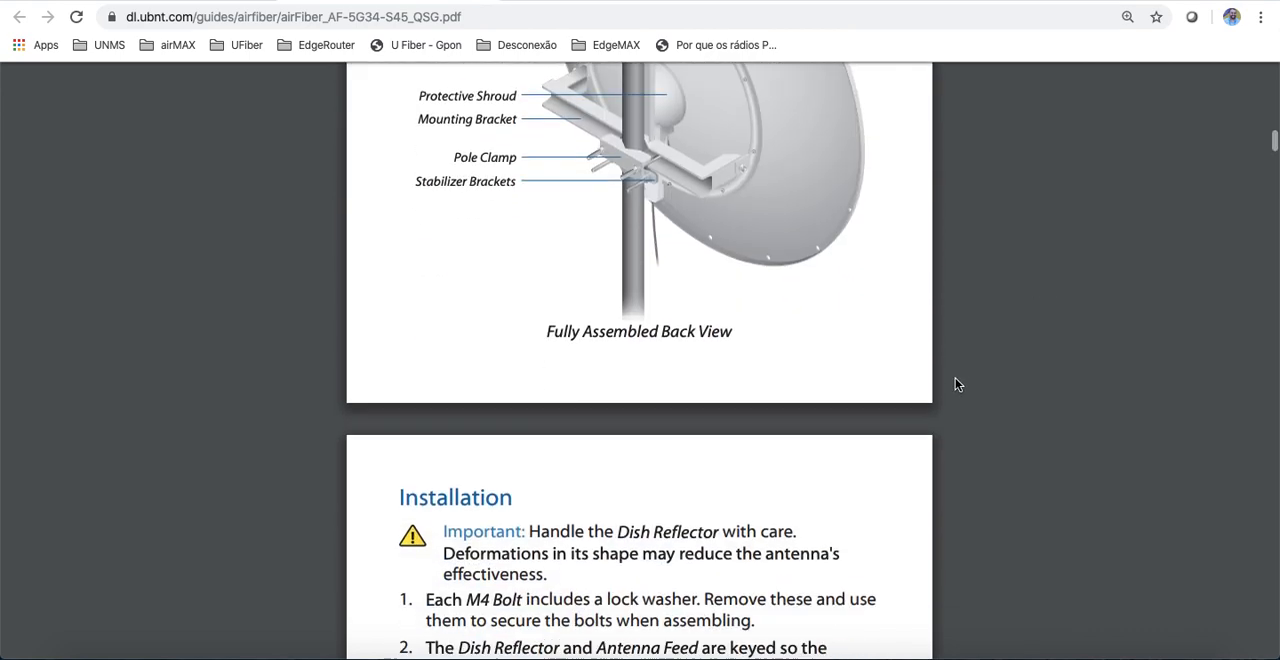
pyautogui.scroll(-10, 955, 384)
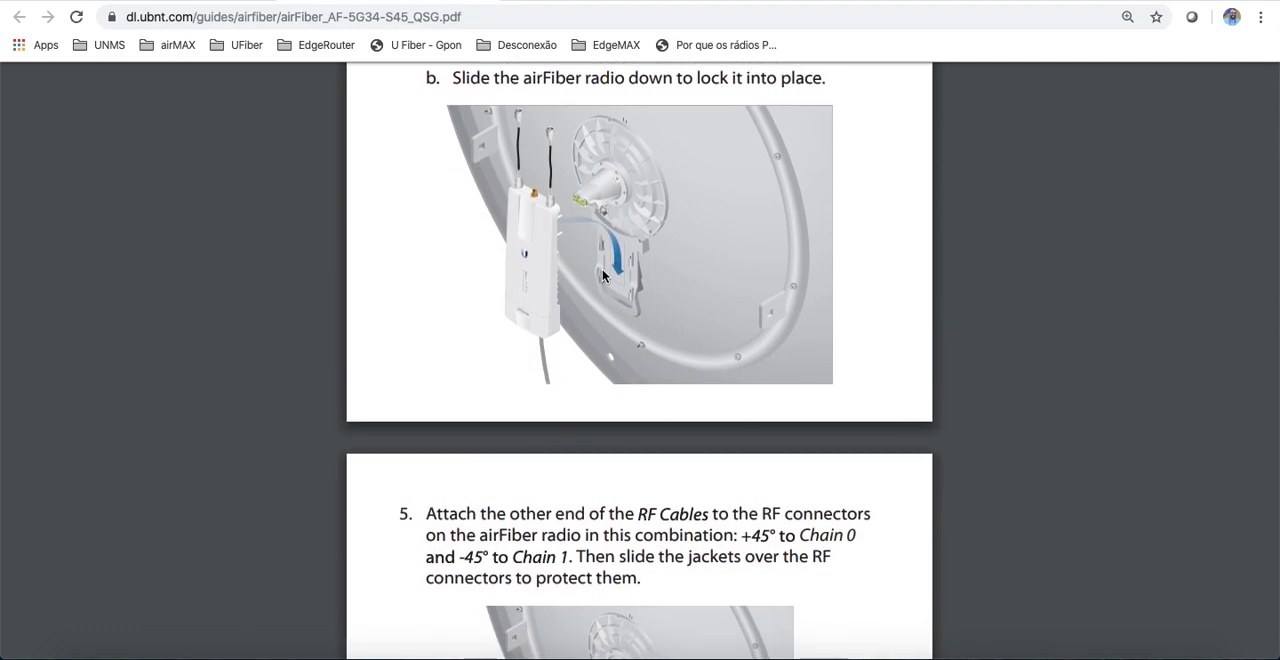
pyautogui.scroll(1, 603, 276)
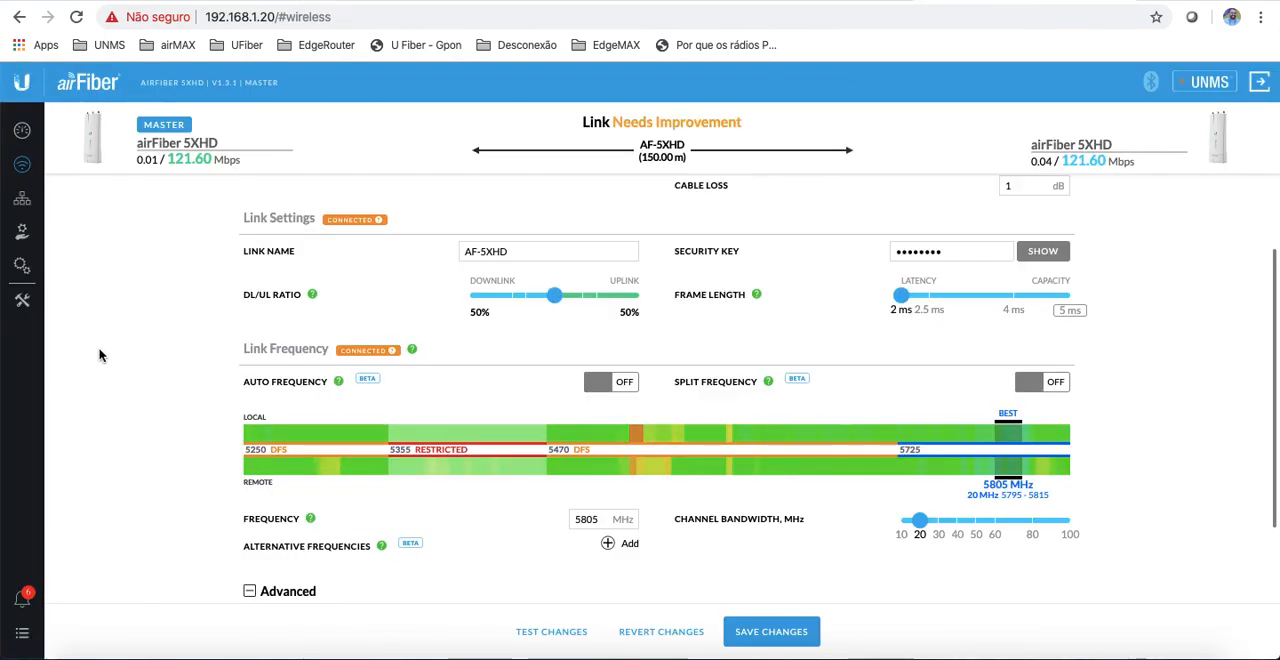
# Step: Run the Antenna Alignment Tool on the Master radio to check tilt, elevation and signal per chain, and close it
pyautogui.click(21, 301)
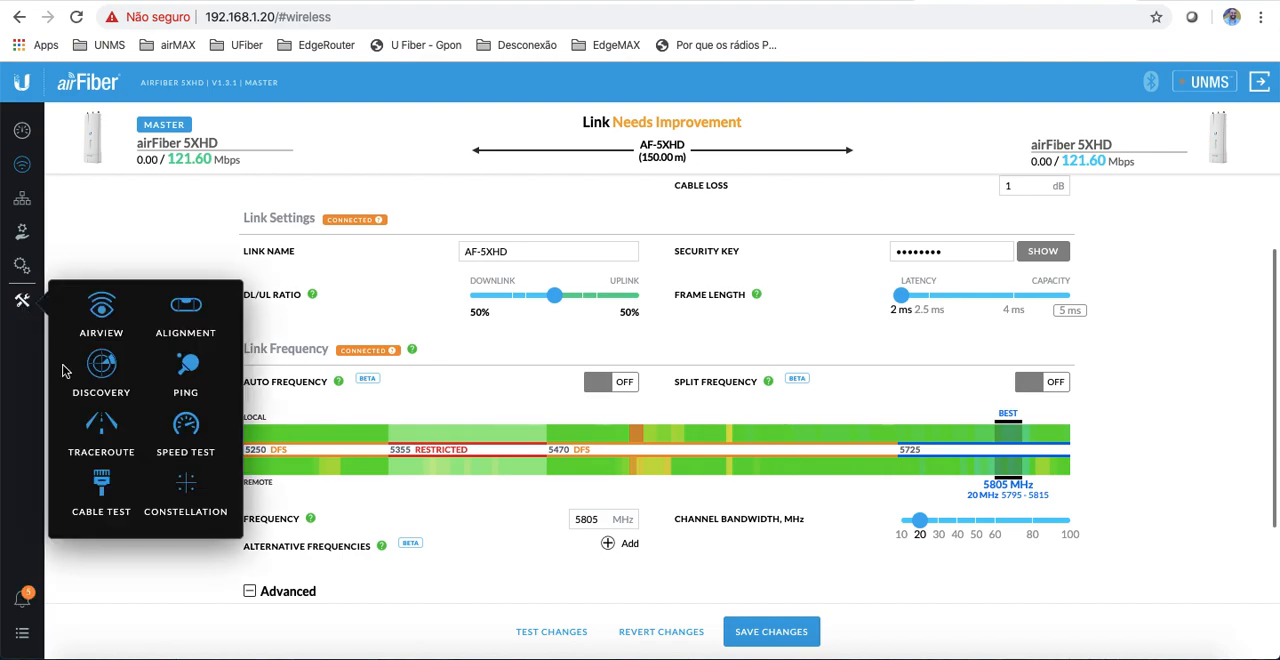
pyautogui.click(185, 312)
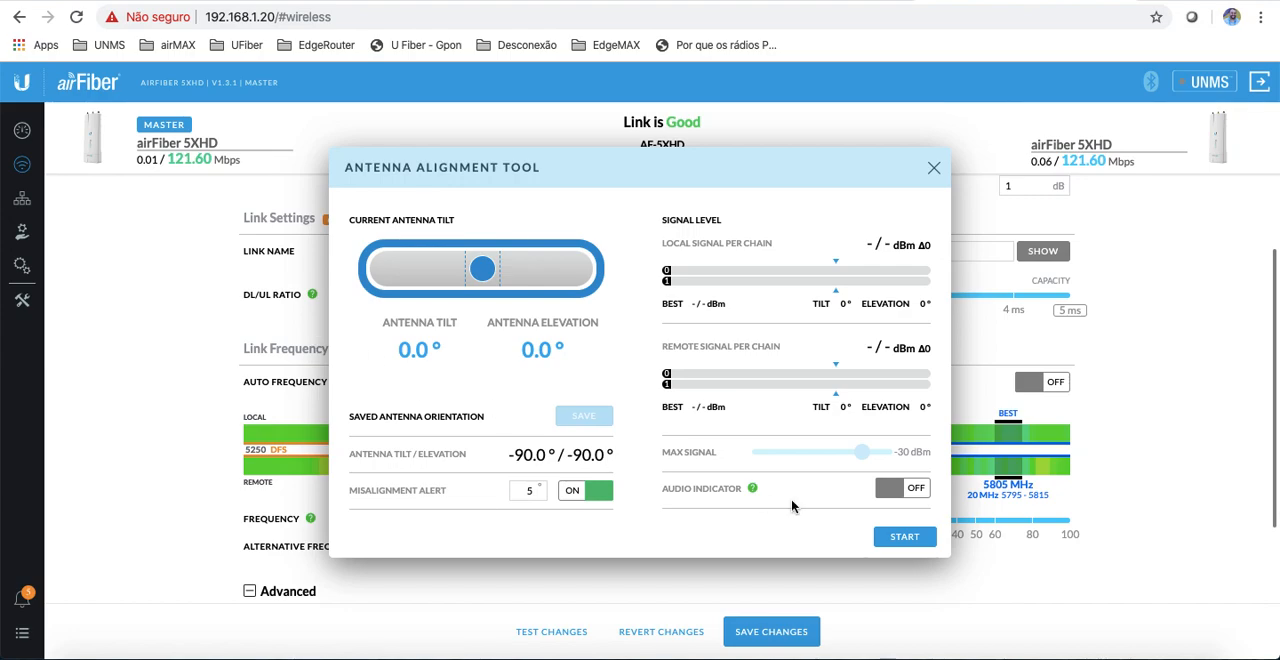
pyautogui.click(902, 537)
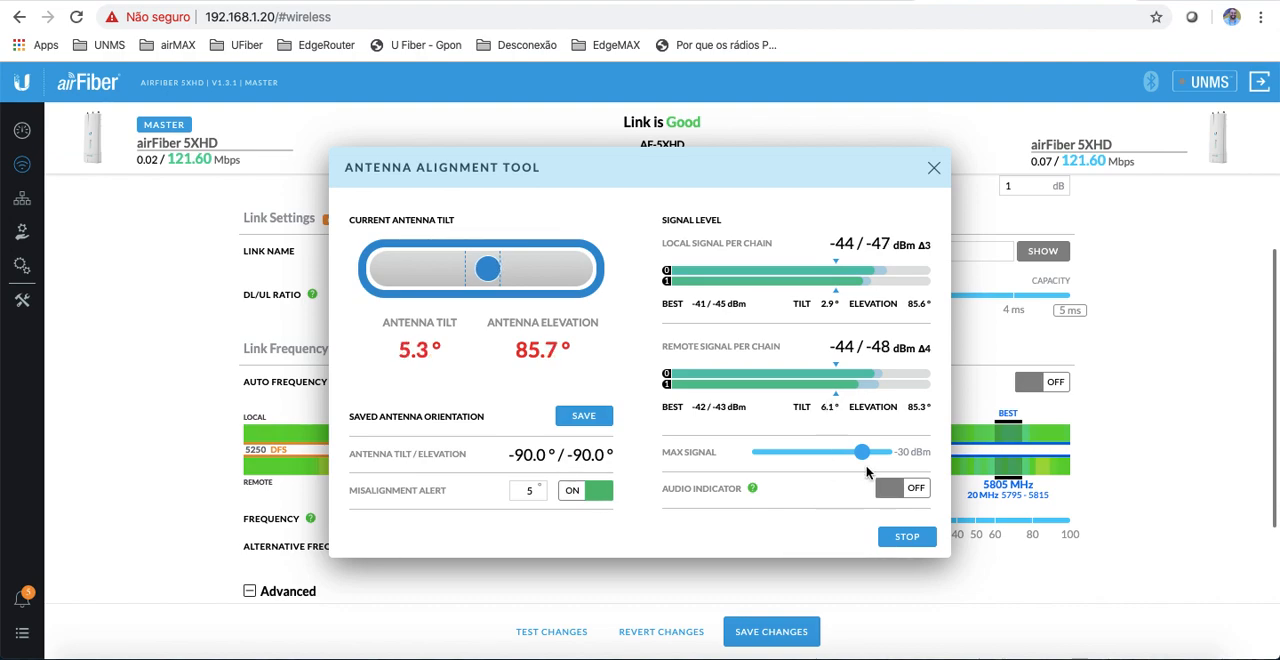
pyautogui.click(934, 168)
# Step: Return to the Master radio's dashboard and review the local and remote RF environment, signal and data rates
pyautogui.click(22, 130)
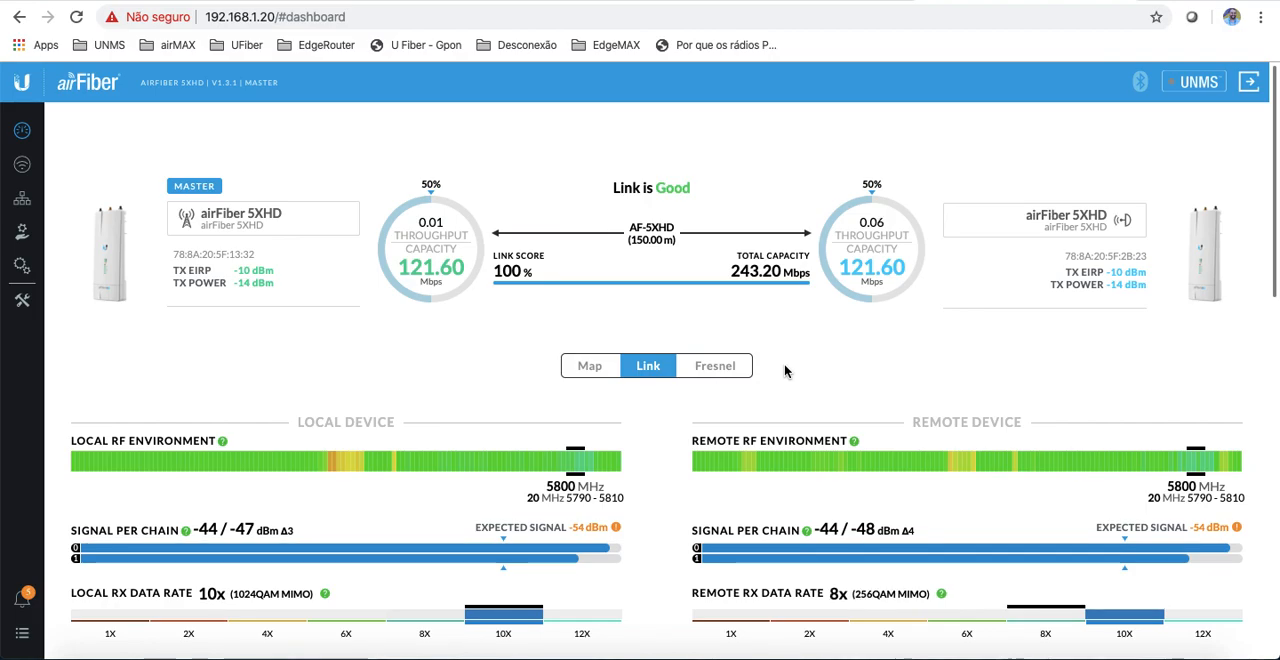
pyautogui.scroll(-2, 784, 370)
pyautogui.scroll(-3, 784, 370)
pyautogui.scroll(4, 784, 364)
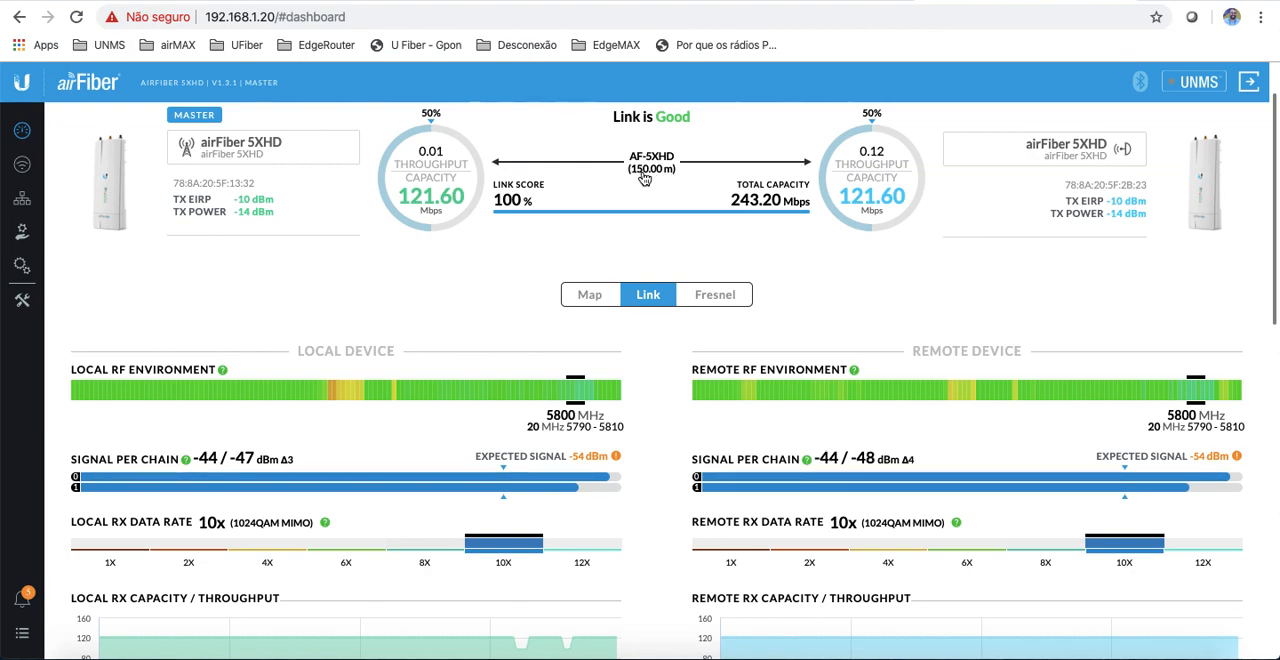
# Step: Toggle the link distance on the dashboard between metres and feet, leaving it in metres
pyautogui.click(651, 170)
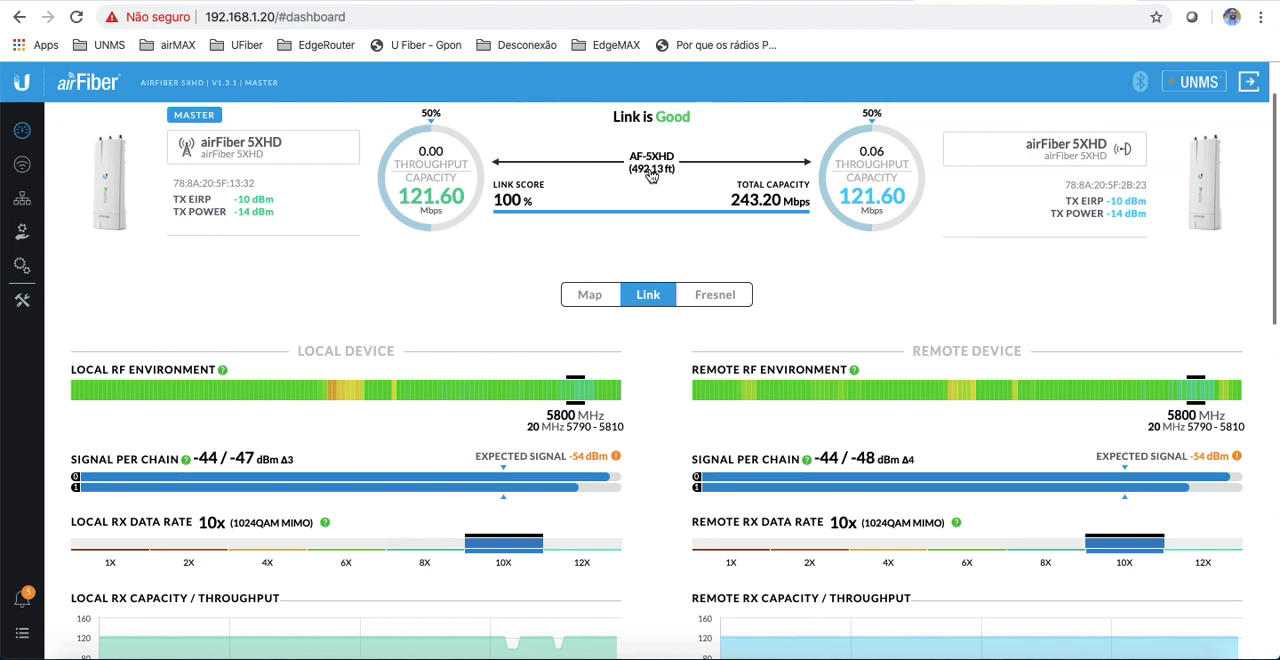
pyautogui.click(651, 172)
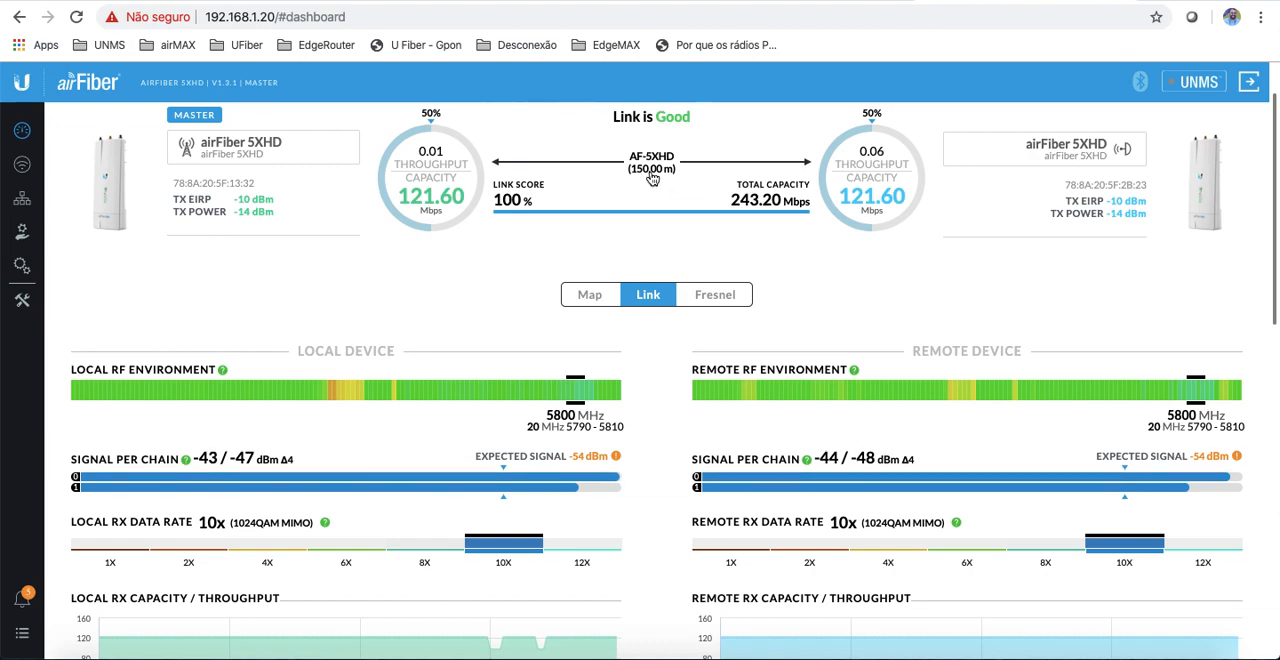
pyautogui.click(645, 172)
pyautogui.click(648, 172)
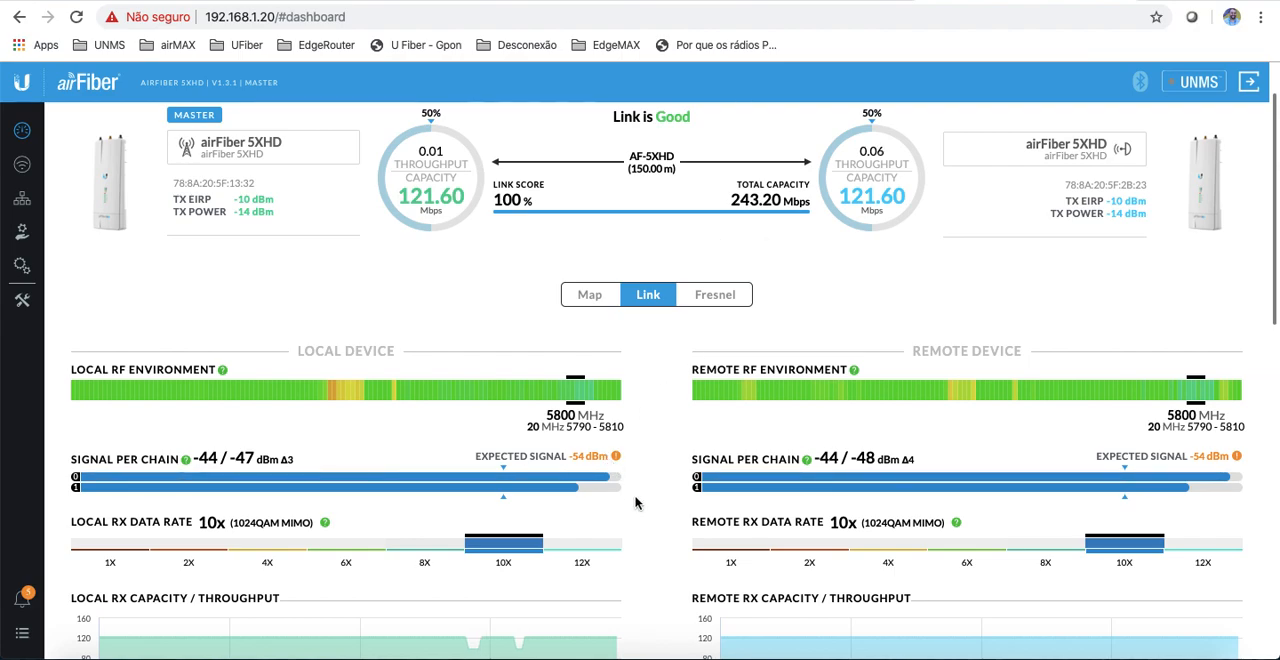
# Step: Review the local and remote device, wireless and Ethernet details on the dashboard
pyautogui.scroll(-4, 635, 502)
pyautogui.scroll(-2, 635, 502)
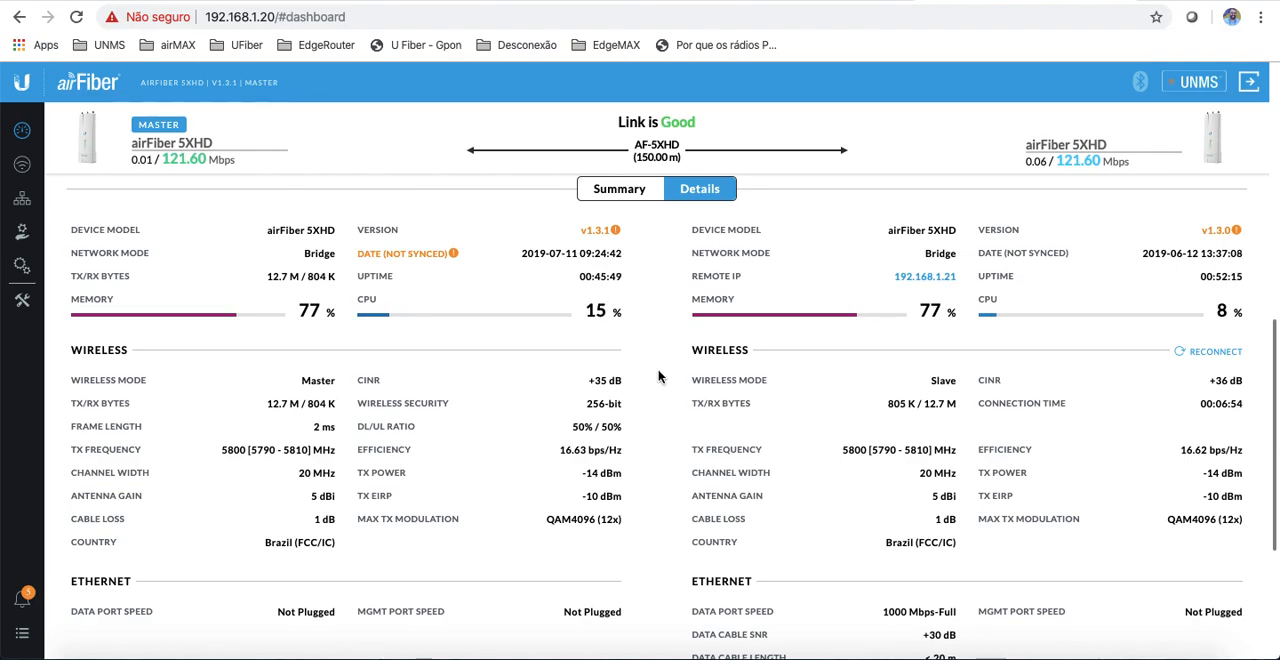
pyautogui.scroll(8, 663, 343)
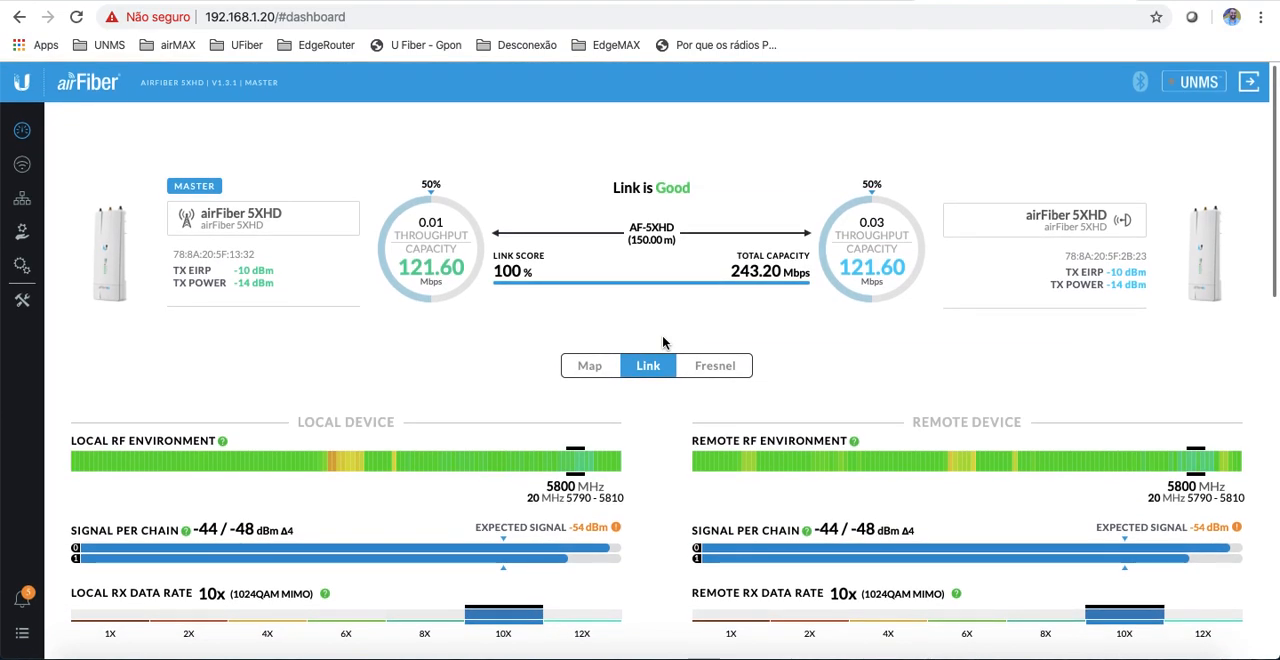